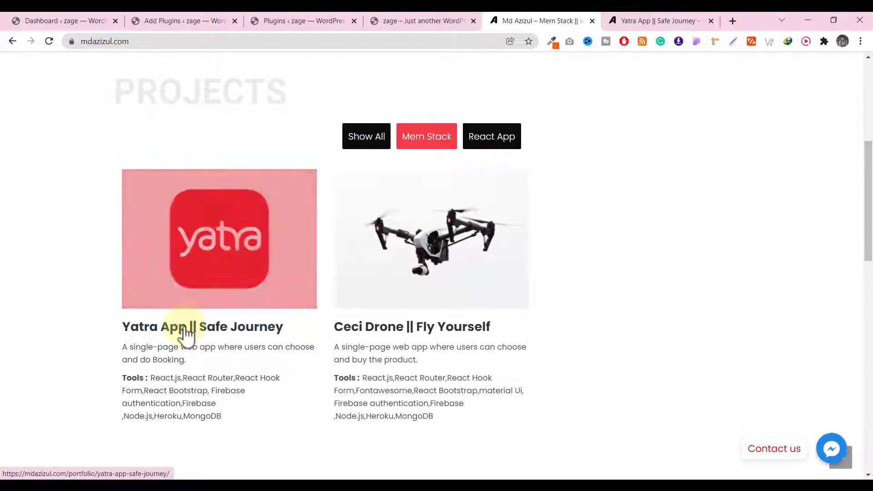
Examine the Yatra App project page's URL, categories, tools, tags, features and screenshots, and return to the portfolio home page
click(655, 22)
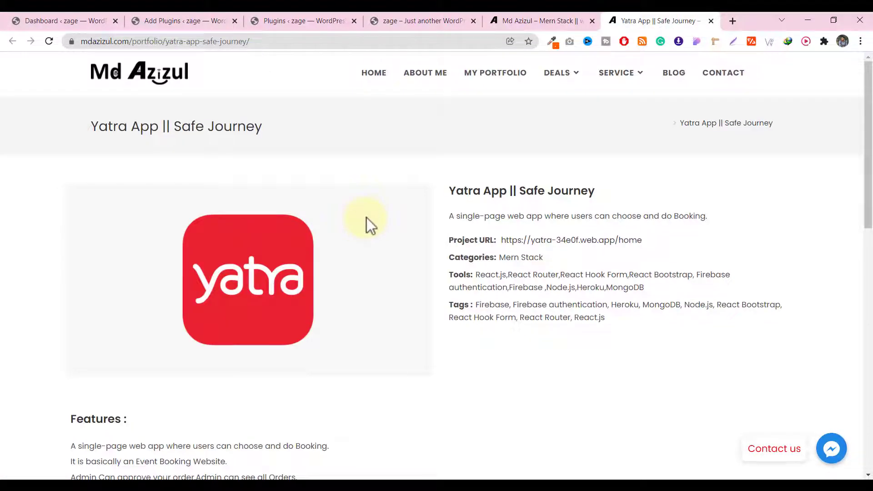
scroll(417, 191, down, 3)
scroll(417, 189, up, 1)
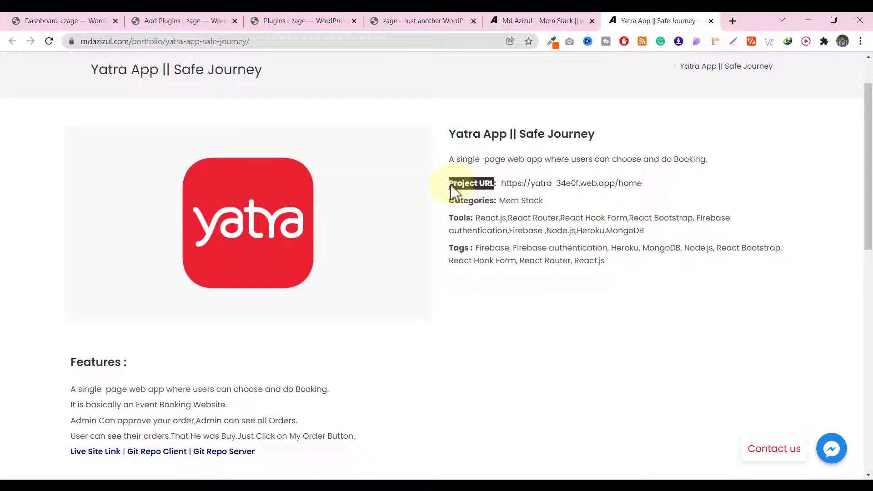
click(461, 223)
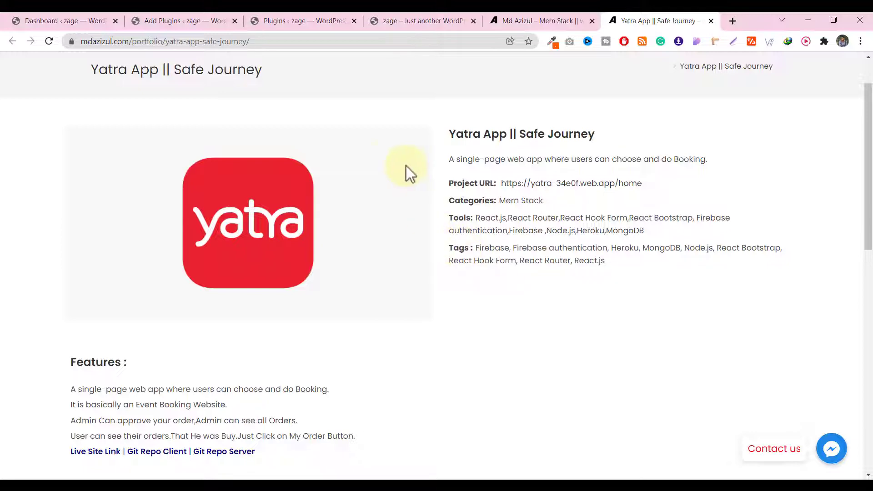
scroll(391, 152, down, 5)
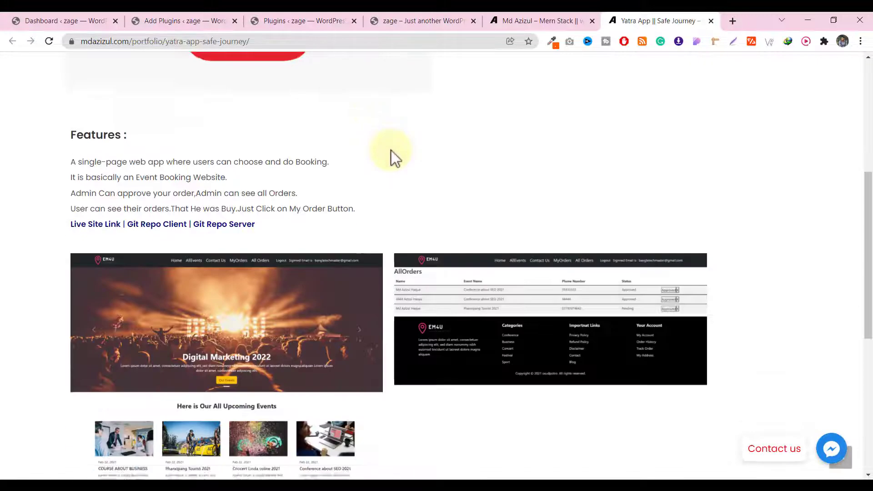
scroll(445, 191, up, 1)
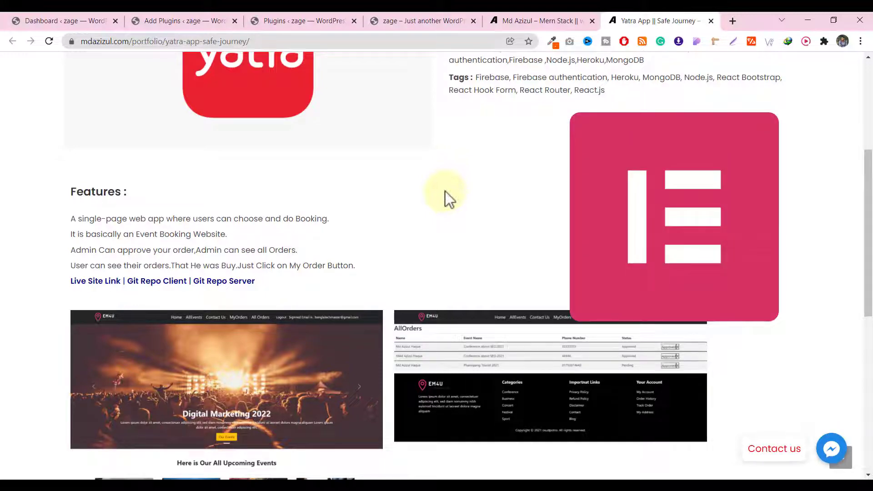
scroll(403, 184, up, 3)
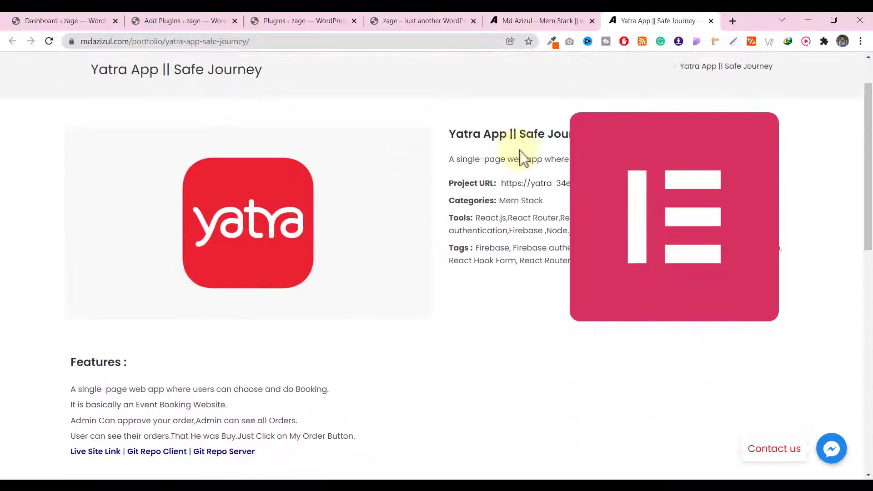
click(543, 23)
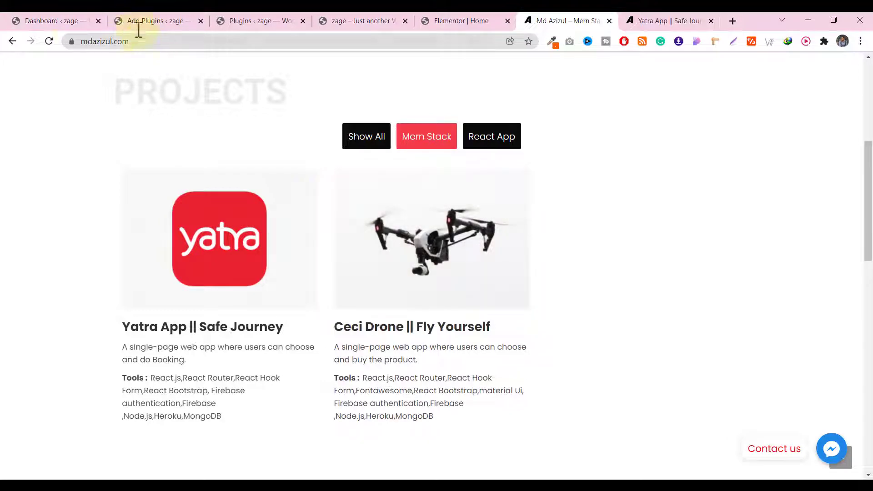
Activate the Portfolio plugin by RadiusTheme from the WordPress plugin search results for "portfolio"
click(66, 22)
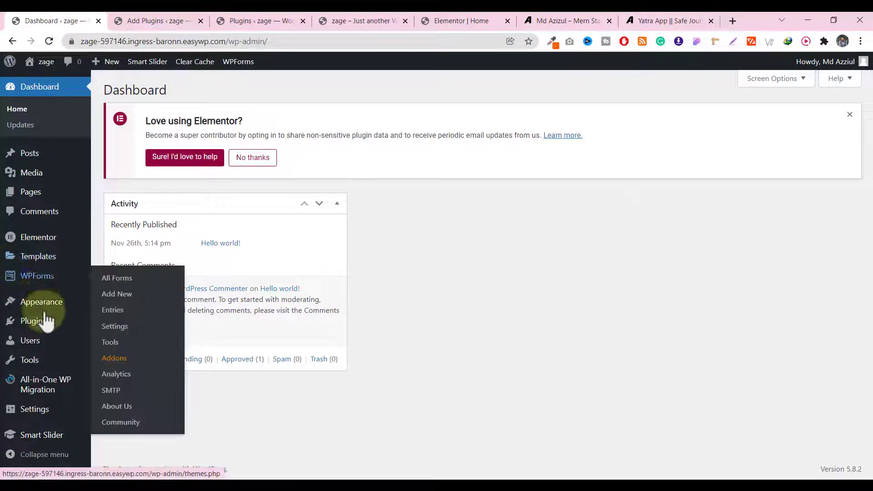
mouse_move(51, 323)
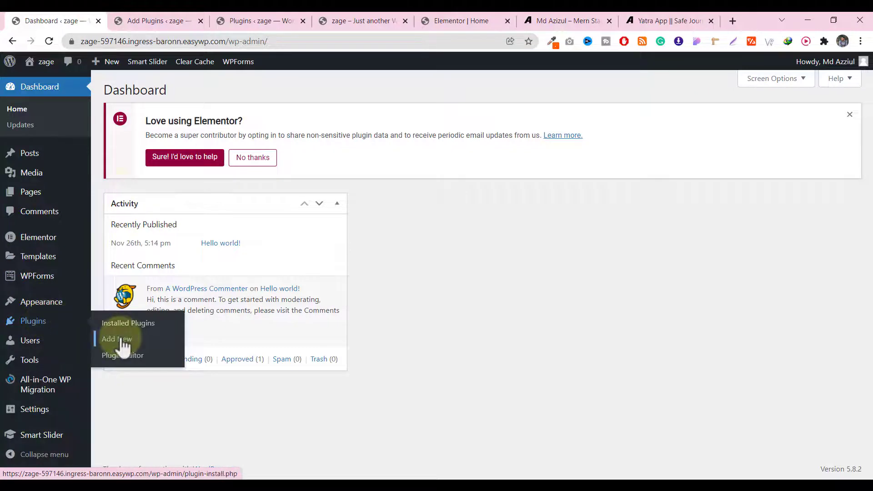
click(165, 21)
scroll(671, 207, up, 5)
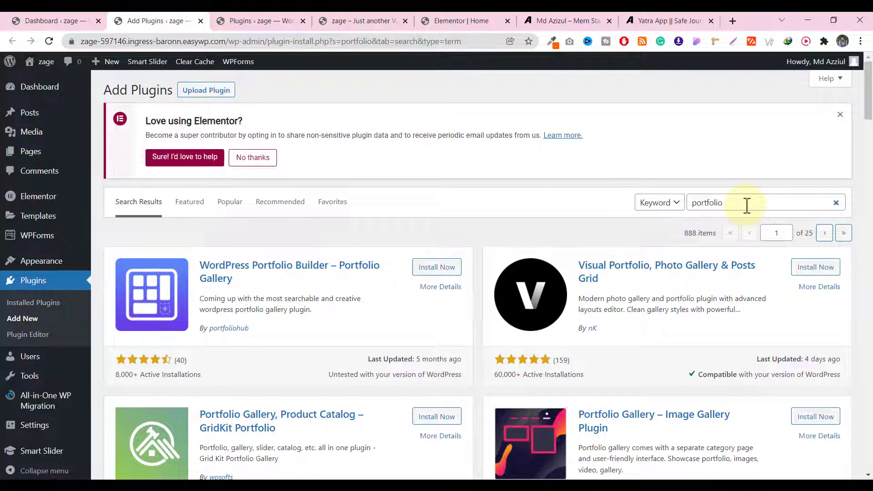
scroll(746, 207, down, 6)
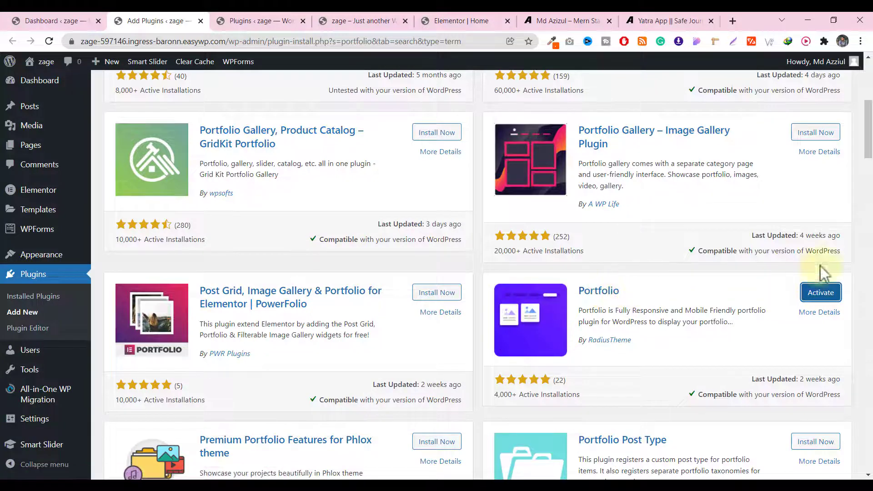
drag(638, 292, 575, 296)
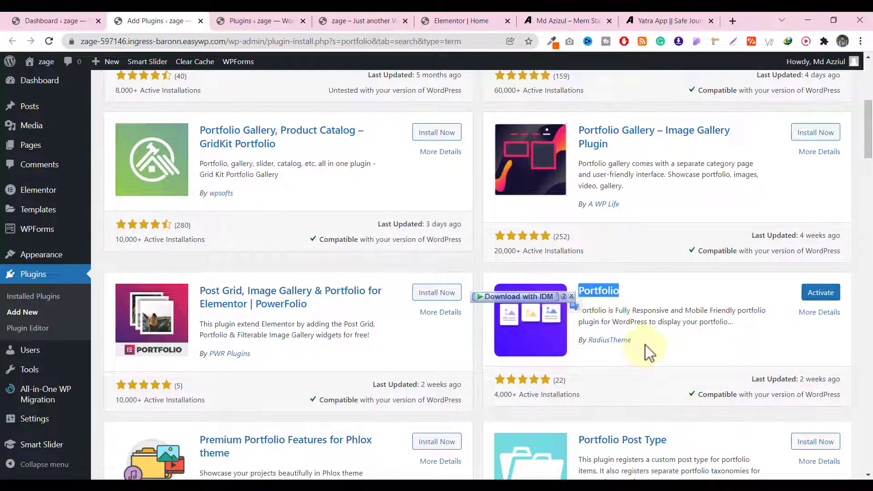
click(665, 335)
click(829, 294)
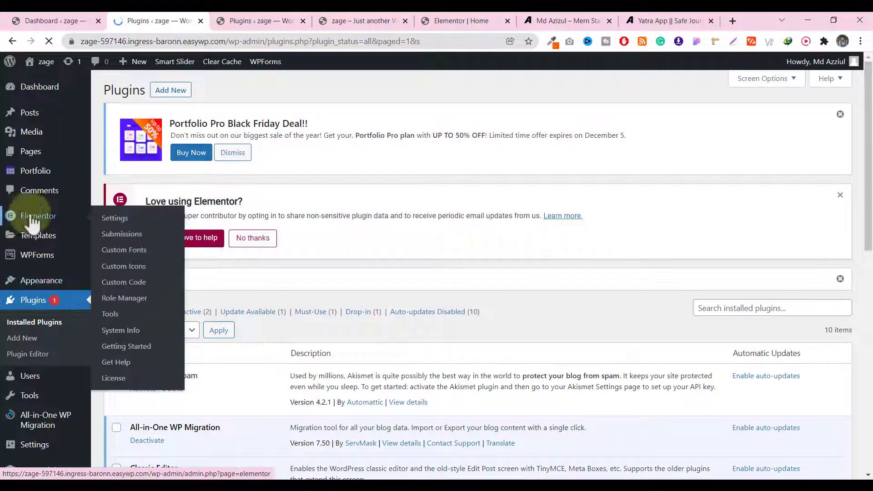
Open the list of all portfolios in a new browser tab and view it
mouse_move(38, 178)
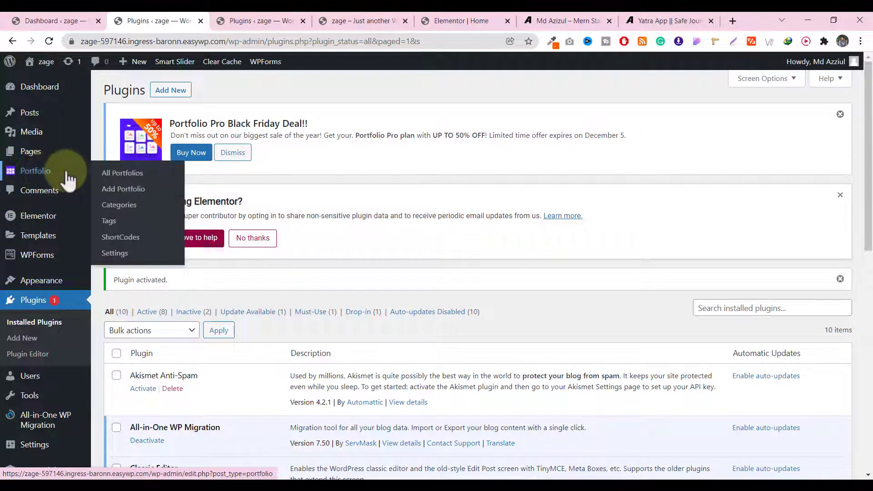
right_click(149, 179)
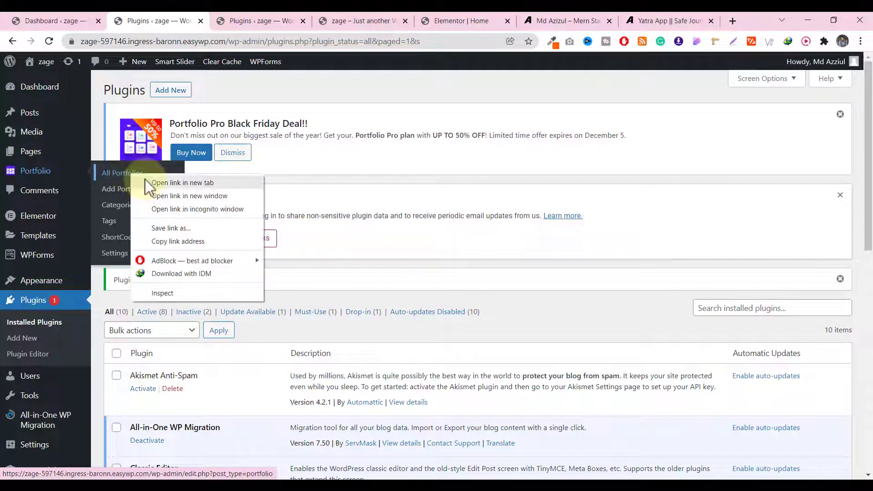
click(157, 181)
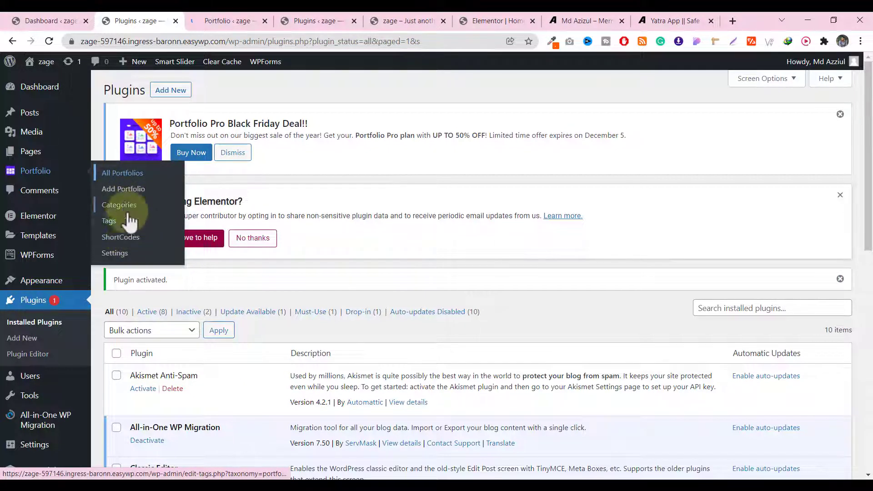
click(217, 25)
scroll(214, 278, down, 2)
scroll(211, 258, up, 2)
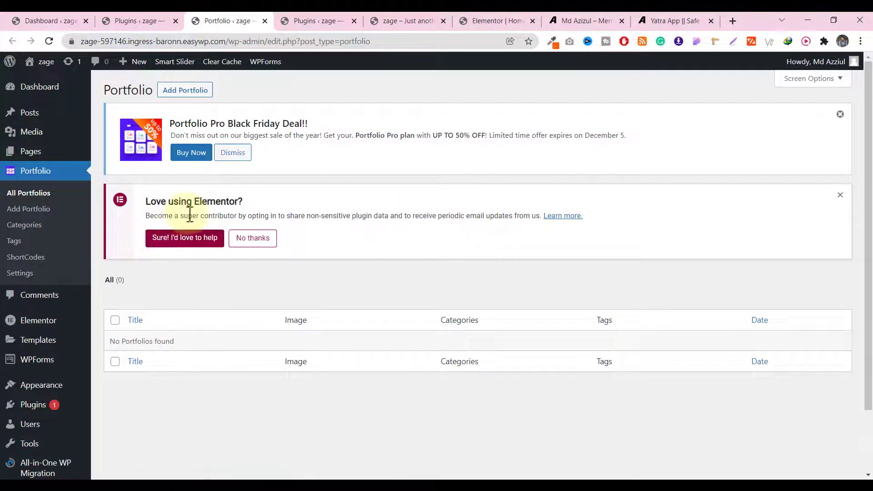
Open the form for adding a new portfolio entry in a separate browser tab
middle_click(197, 91)
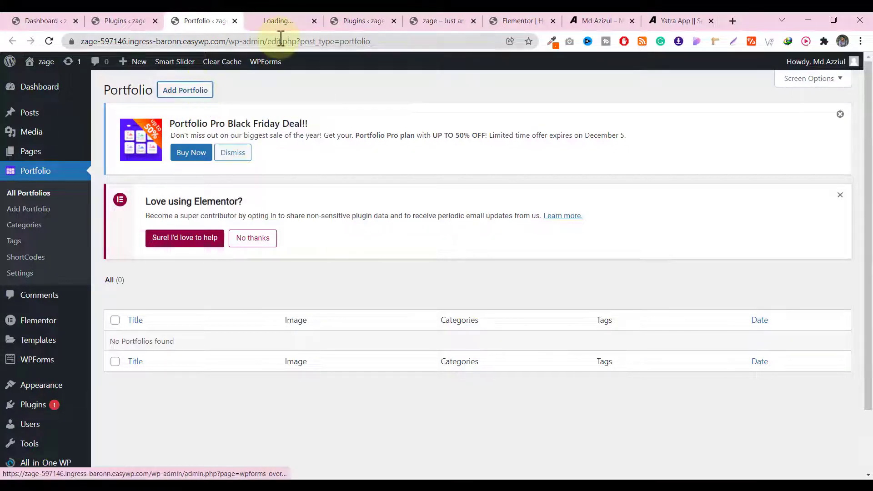
click(280, 24)
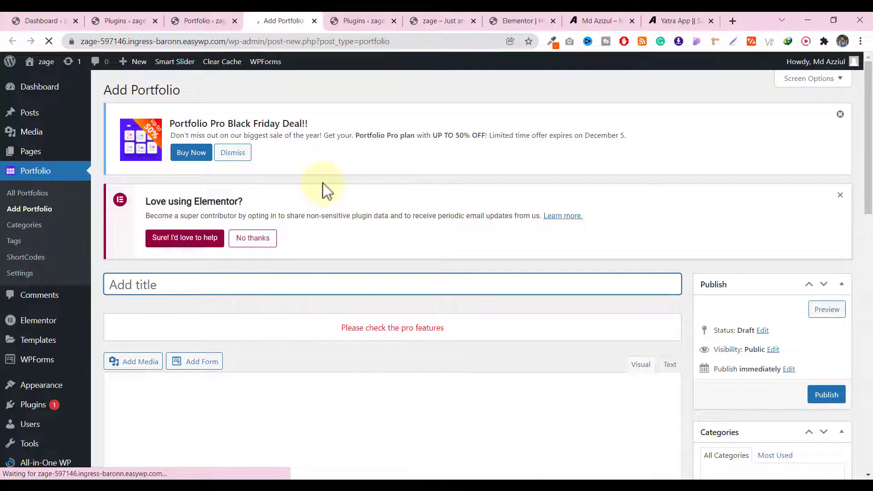
scroll(324, 183, down, 3)
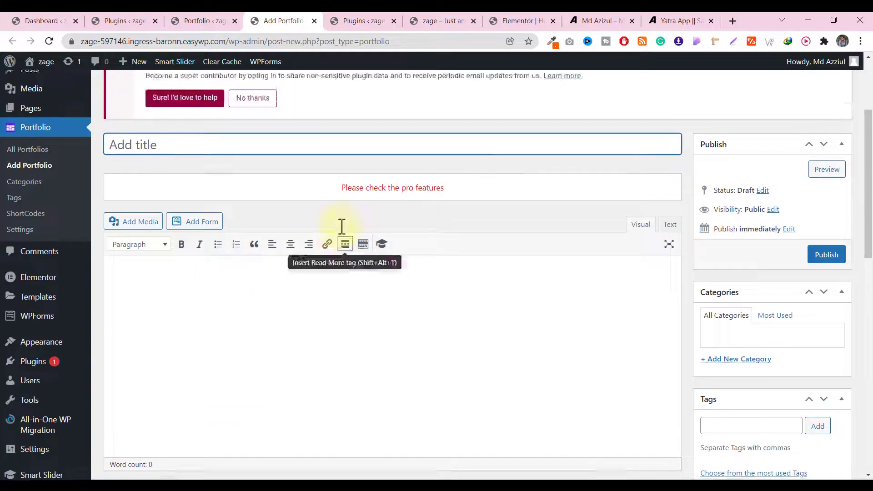
scroll(342, 225, up, 2)
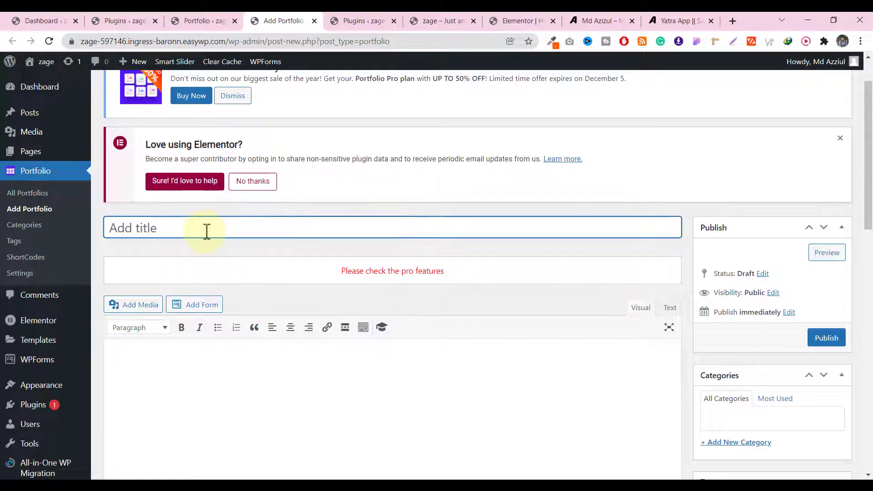
Title the portfolio entry "Test Tittle" and fill its body in text mode with repeated copies of that title
text(Te)
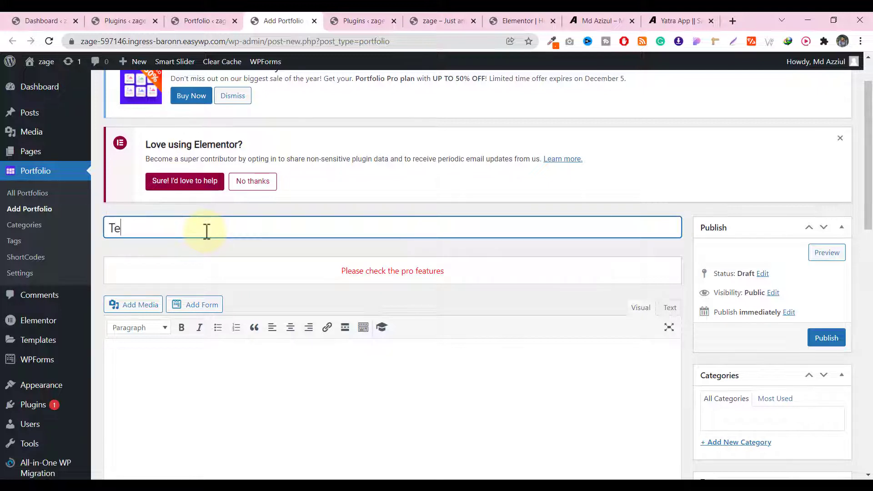
text(st Tittle)
key(ctrl+a)
scroll(304, 233, down, 3)
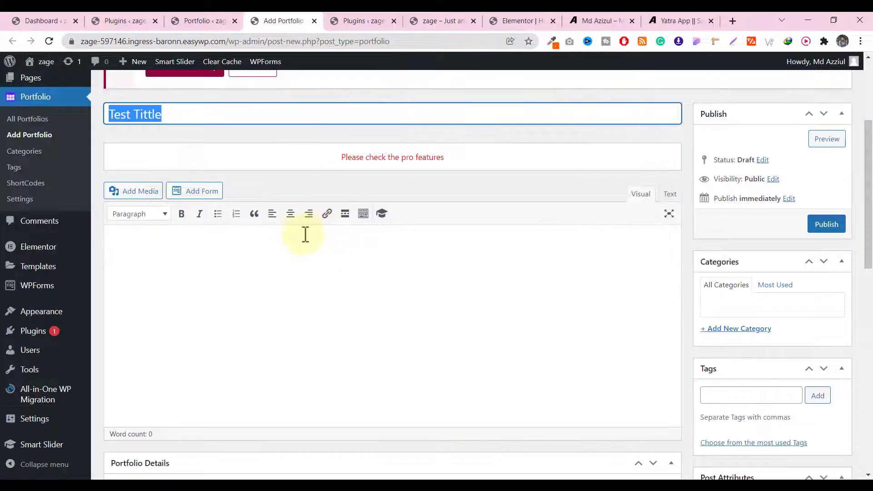
click(670, 193)
scroll(319, 281, down, 8)
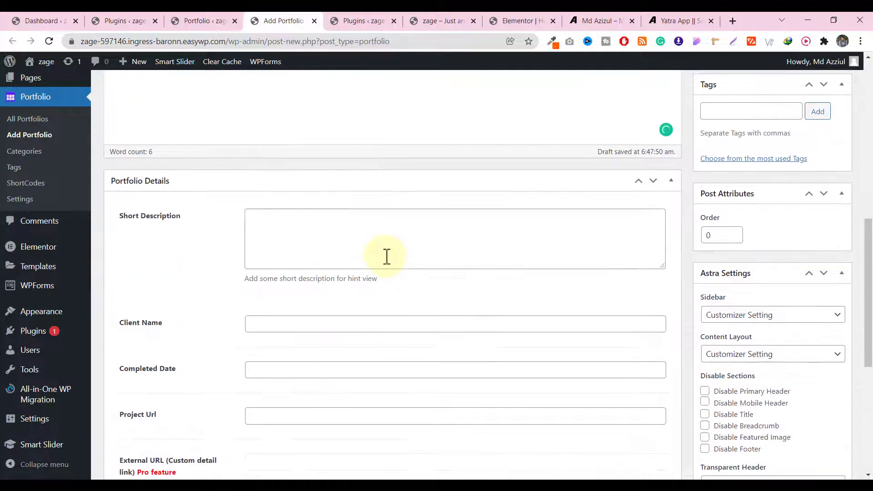
Compare the short description and the Features section on the live Yatra App page
click(327, 178)
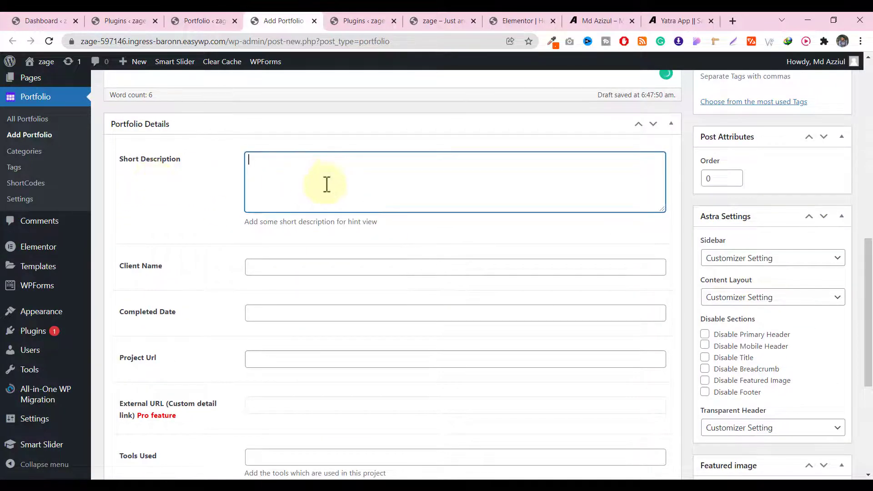
click(664, 22)
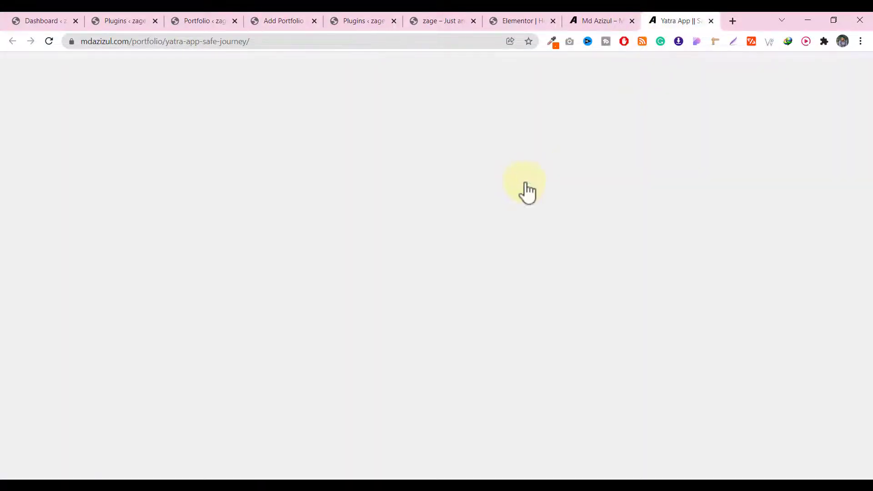
scroll(569, 189, down, 1)
scroll(545, 175, up, 1)
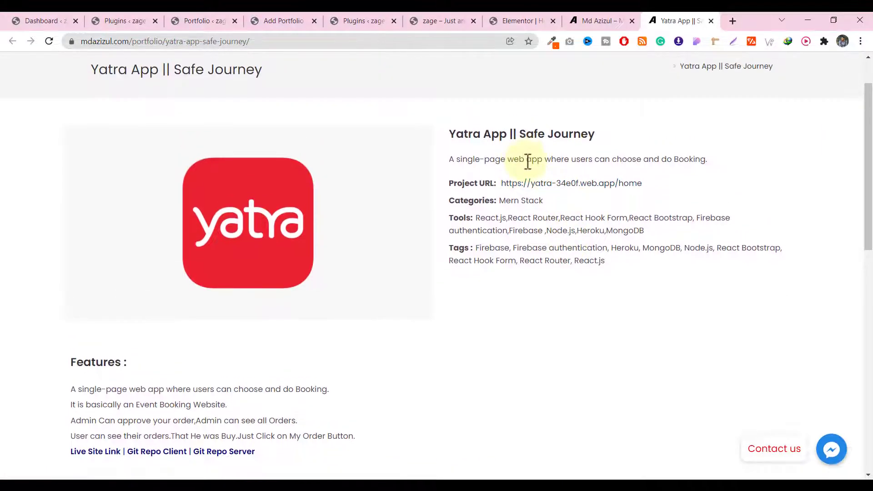
triple_click(527, 162)
scroll(220, 312, down, 1)
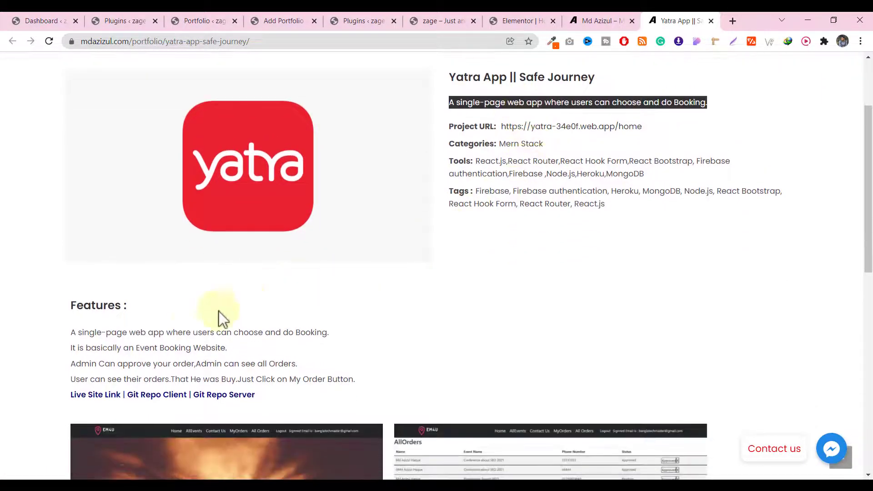
triple_click(192, 326)
click(175, 344)
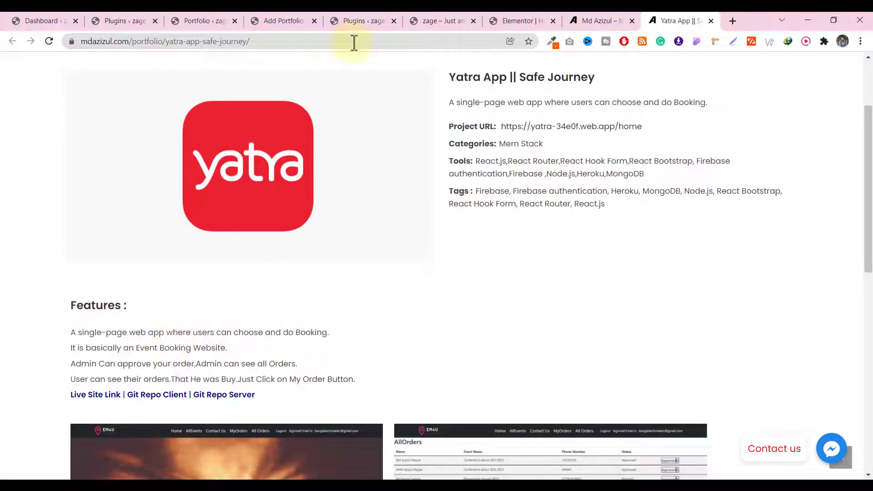
Return to the Add Portfolio form and fill the Short Description field with its own copied label, "Short Description"
click(275, 24)
scroll(234, 244, up, 1)
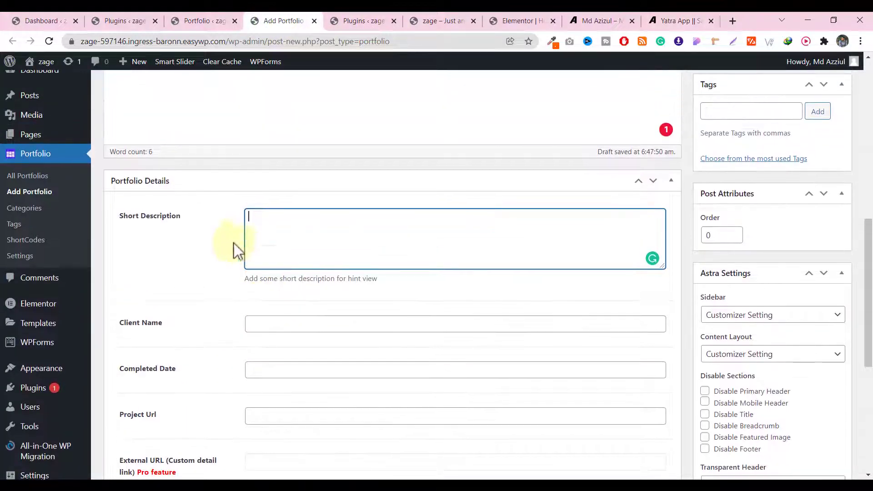
scroll(294, 222, up, 5)
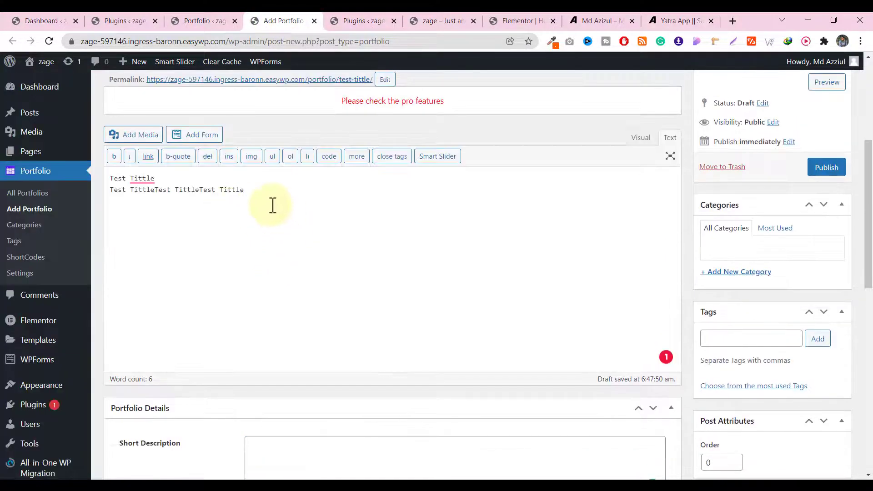
scroll(236, 241, down, 3)
drag(184, 275, 115, 274)
key(ctrl+c)
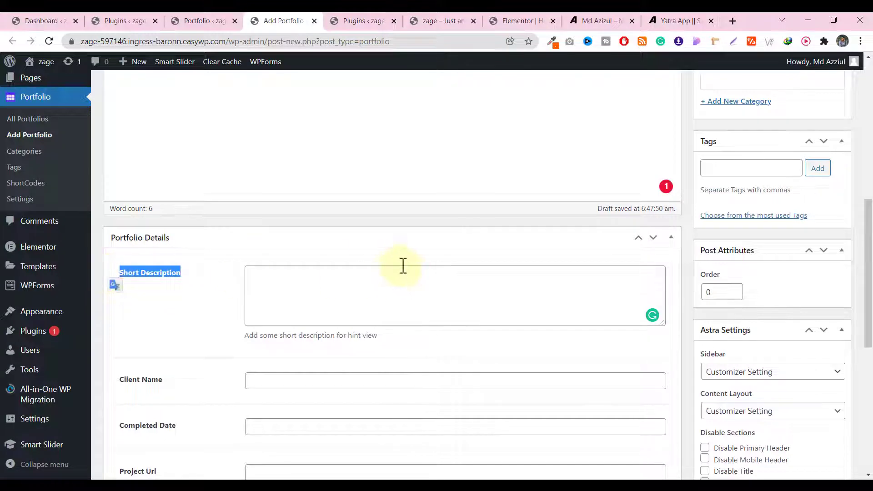
click(375, 279)
key(ctrl+v)
Replace all of the portfolio entry's body text with the copied text "Short Description"
scroll(327, 256, up, 3)
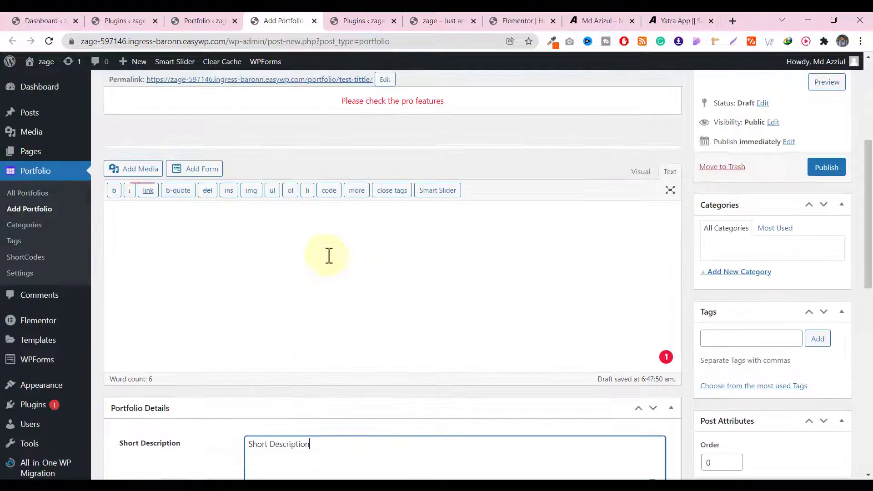
key(ctrl+a)
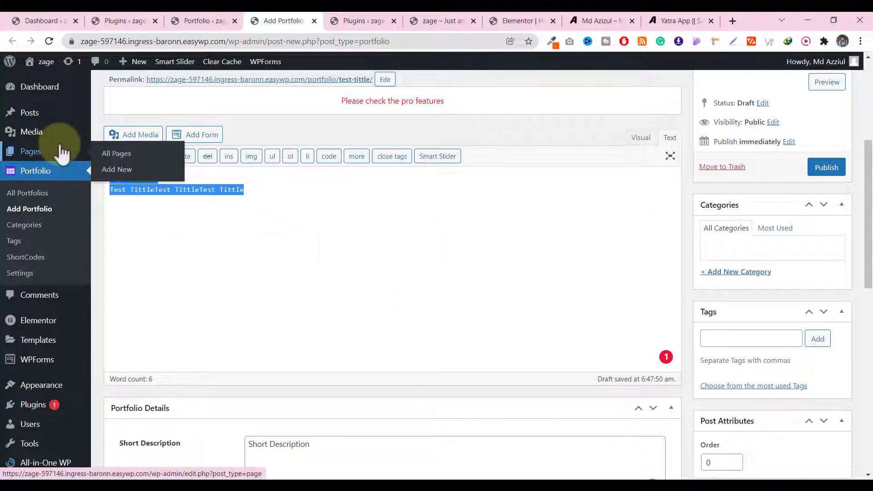
key(BackSpace)
key(ctrl+v)
scroll(282, 277, down, 5)
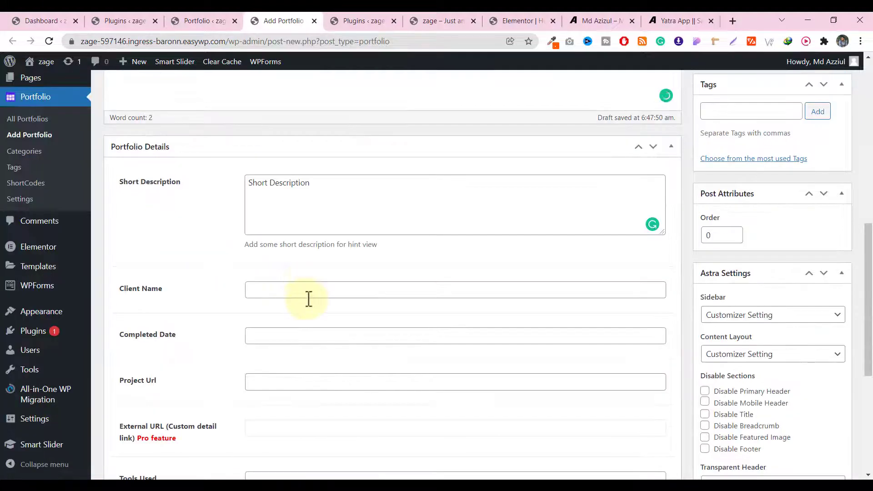
click(282, 294)
click(203, 282)
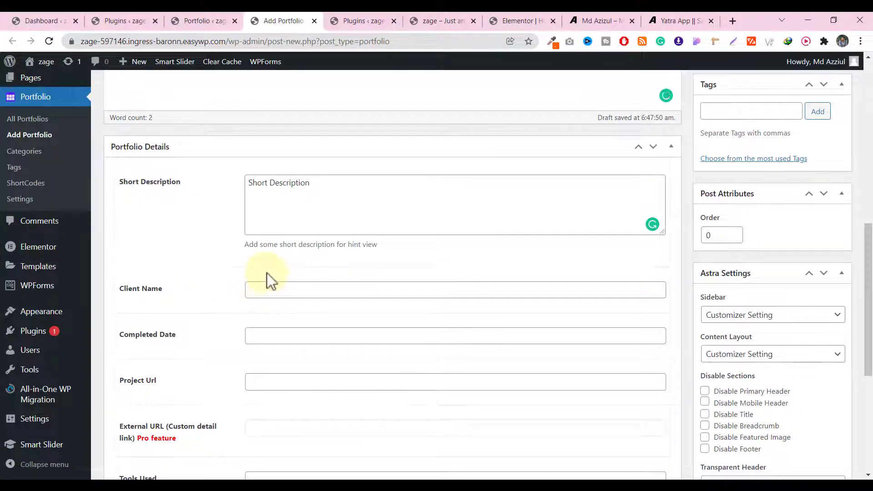
scroll(266, 277, down, 1)
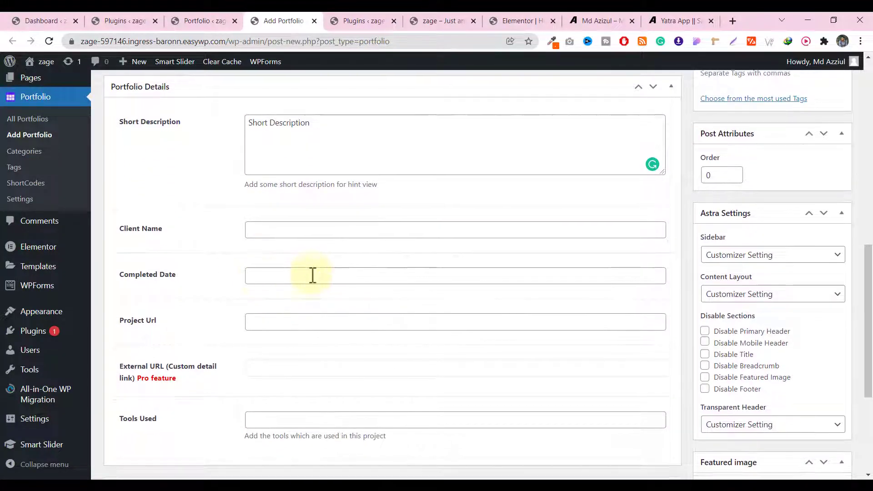
scroll(312, 275, down, 1)
click(295, 268)
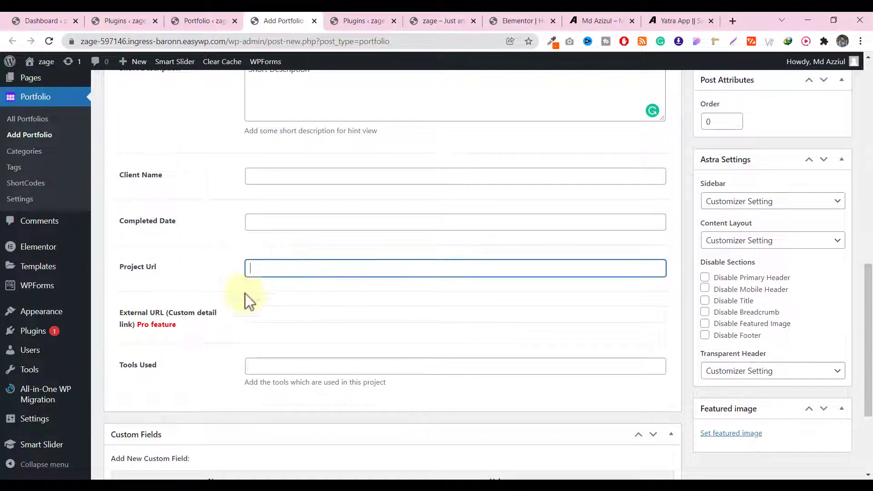
click(668, 20)
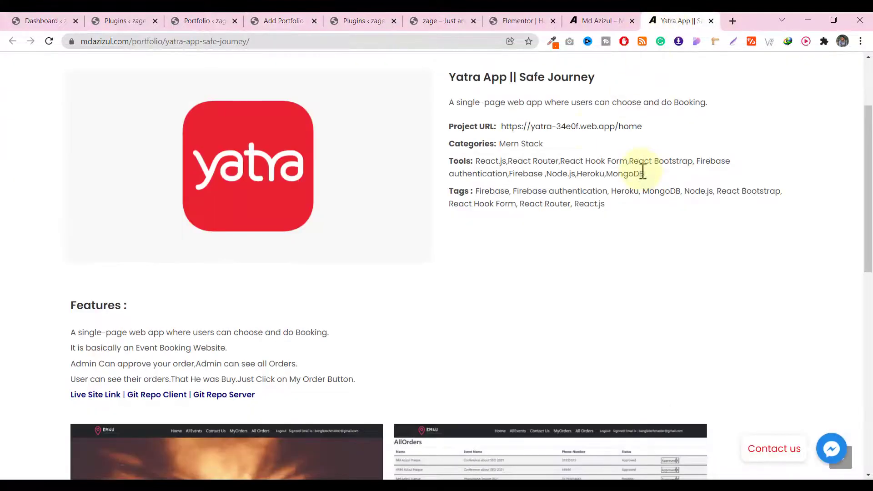
scroll(555, 135, up, 2)
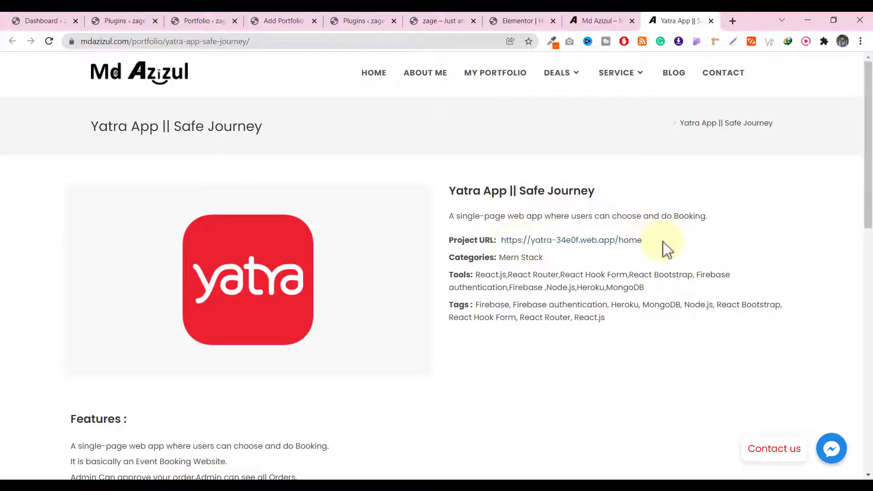
drag(662, 242, 500, 241)
key(ctrl+c)
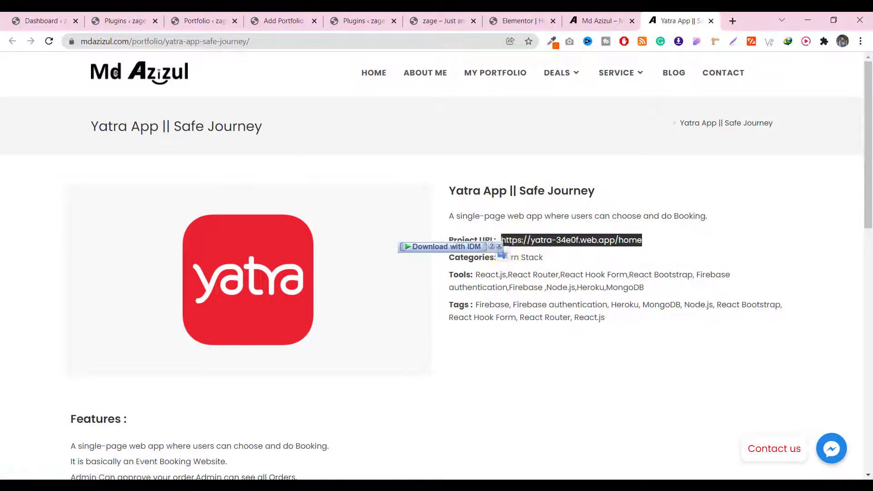
click(285, 23)
key(ctrl+v)
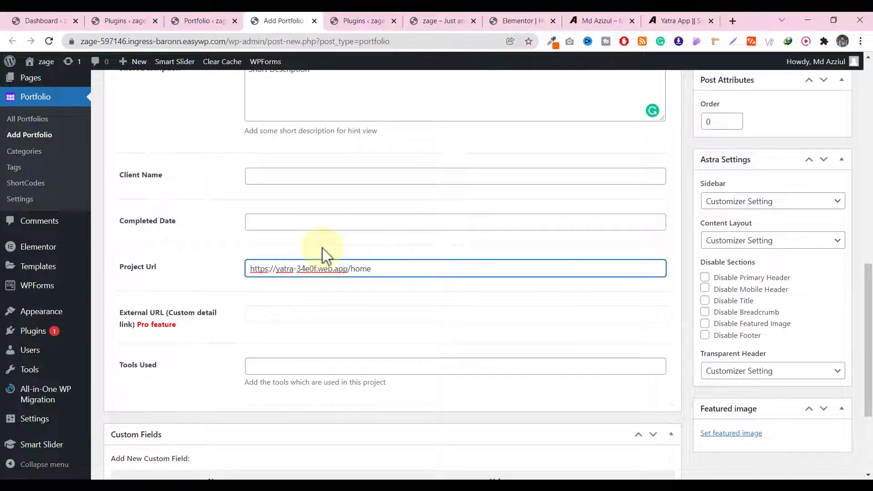
Fill the Tools Used field with "React,Javascript"
scroll(328, 254, down, 2)
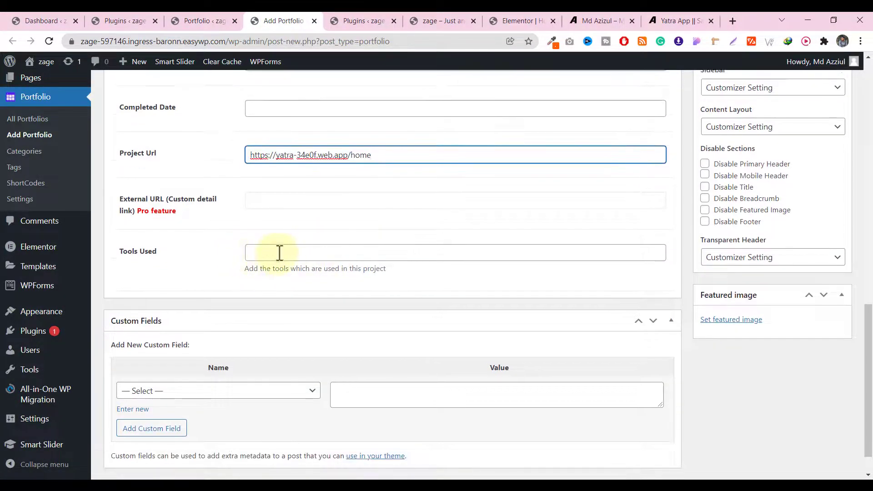
click(280, 253)
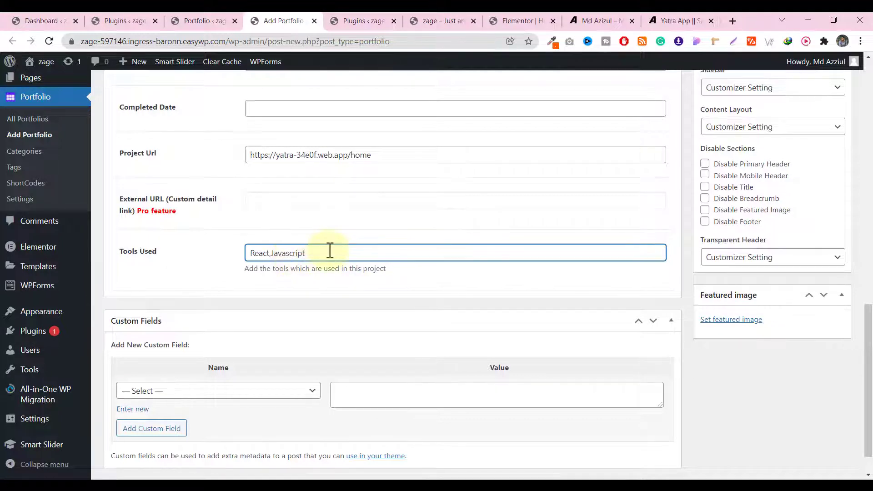
Examine the selectable custom field names and look back over the portfolio details and description fields
scroll(330, 251, down, 1)
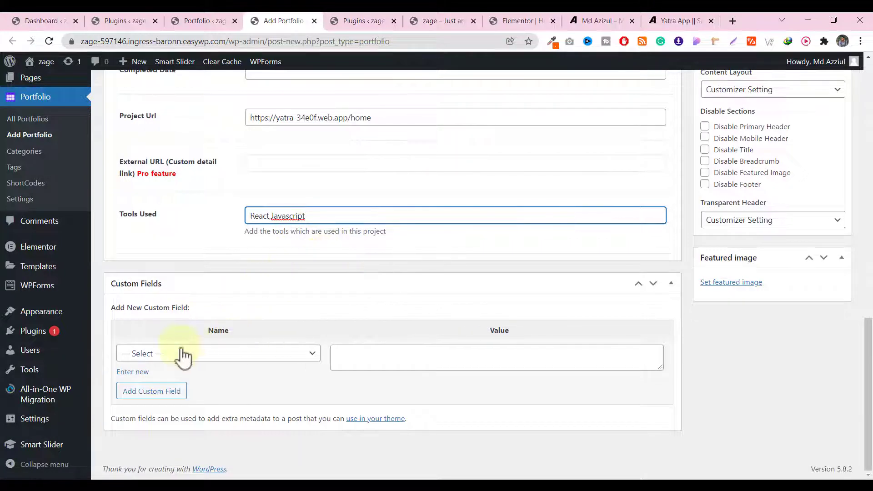
click(200, 364)
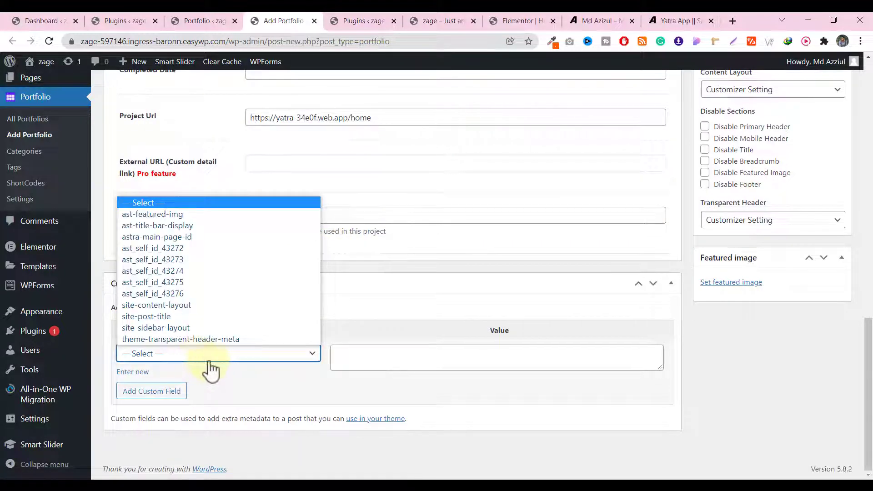
click(217, 365)
scroll(266, 337, up, 3)
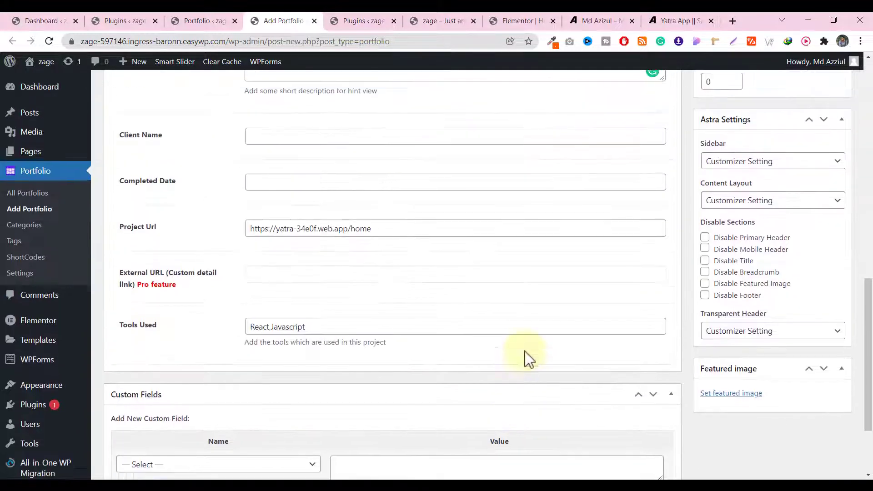
scroll(791, 345, up, 3)
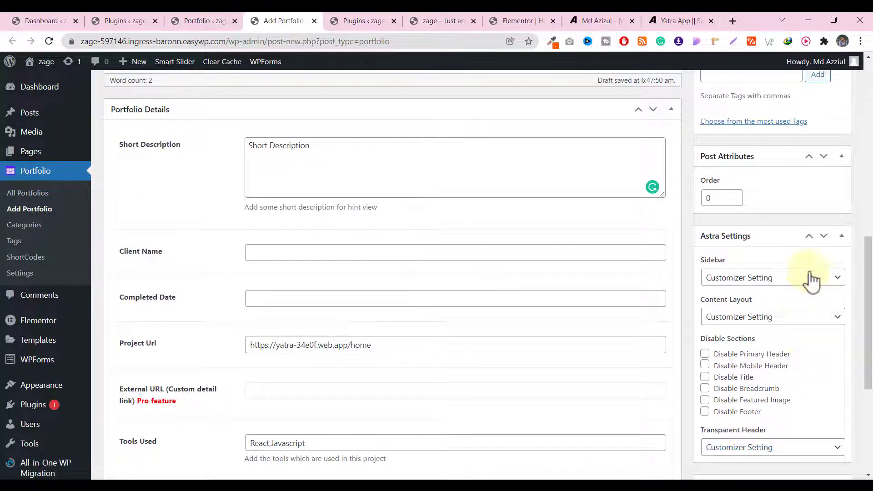
scroll(794, 318, down, 2)
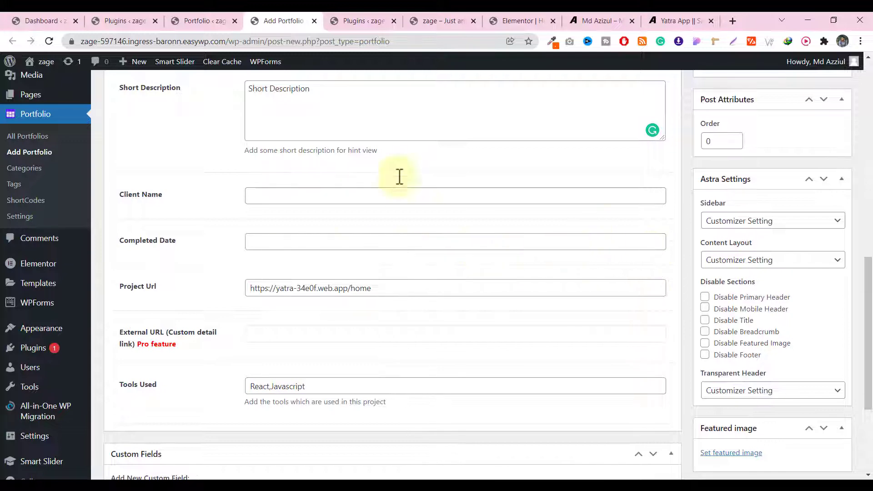
scroll(418, 251, up, 1)
scroll(418, 251, up, 4)
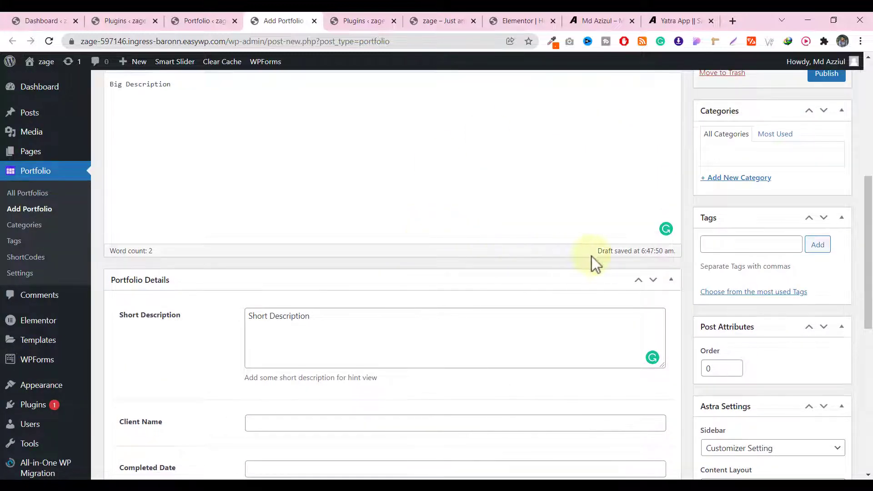
Set the entry's featured image to the pink illustration of a seated woman with a laptop from the Media Library
scroll(591, 259, down, 6)
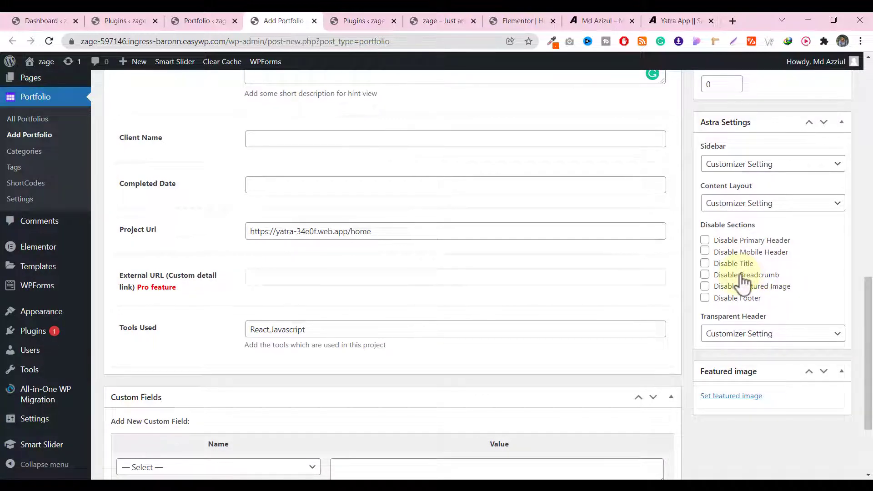
click(750, 398)
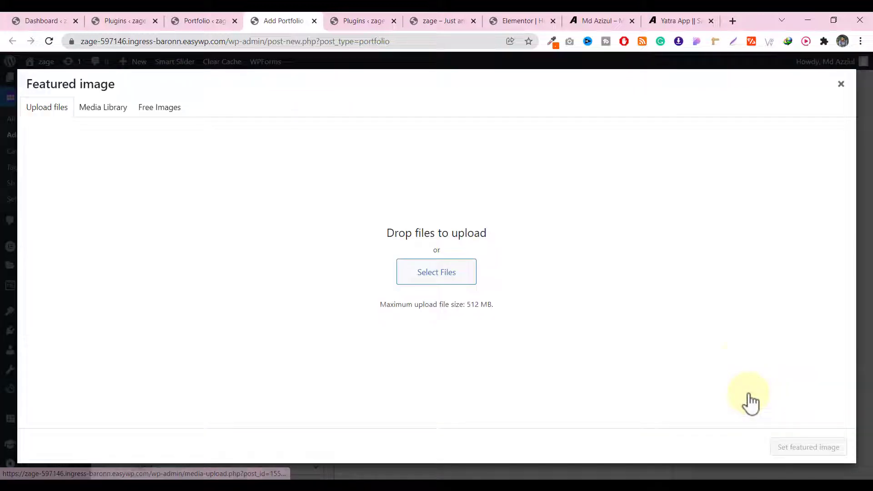
click(128, 108)
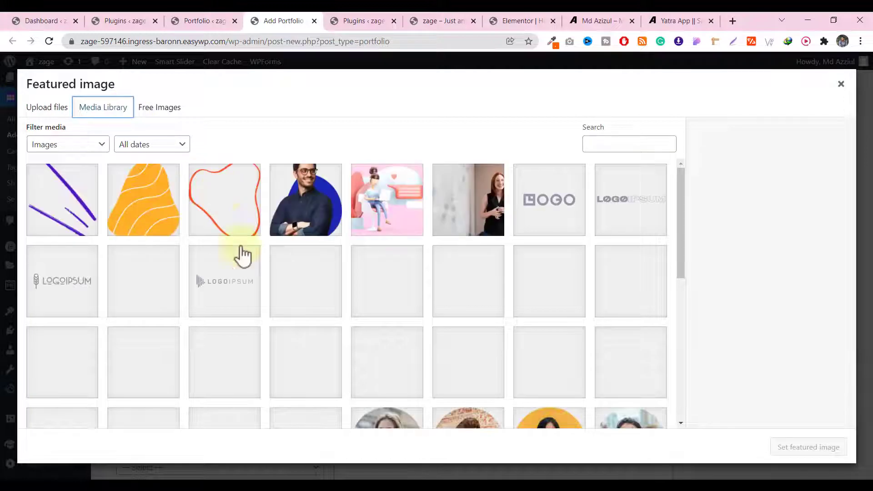
scroll(444, 306, down, 3)
scroll(443, 291, up, 3)
click(386, 196)
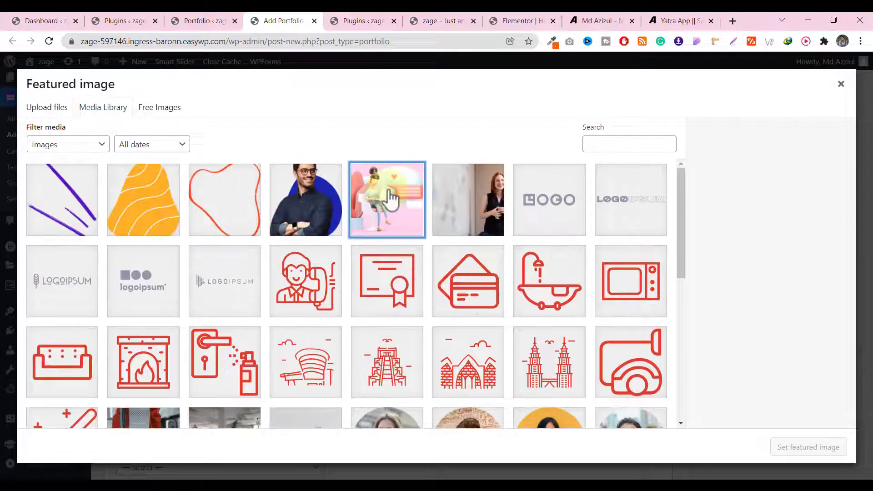
click(819, 454)
Add a new portfolio category named "Test" to the entry
scroll(779, 380, up, 5)
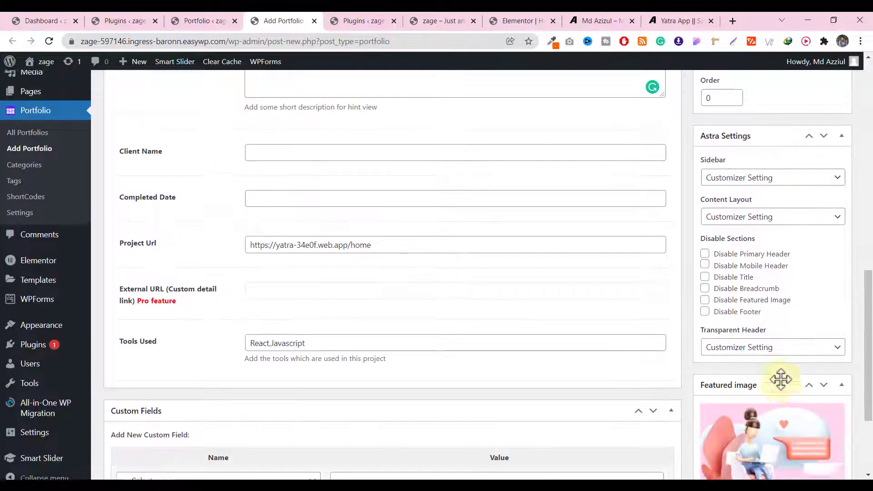
scroll(774, 350, up, 4)
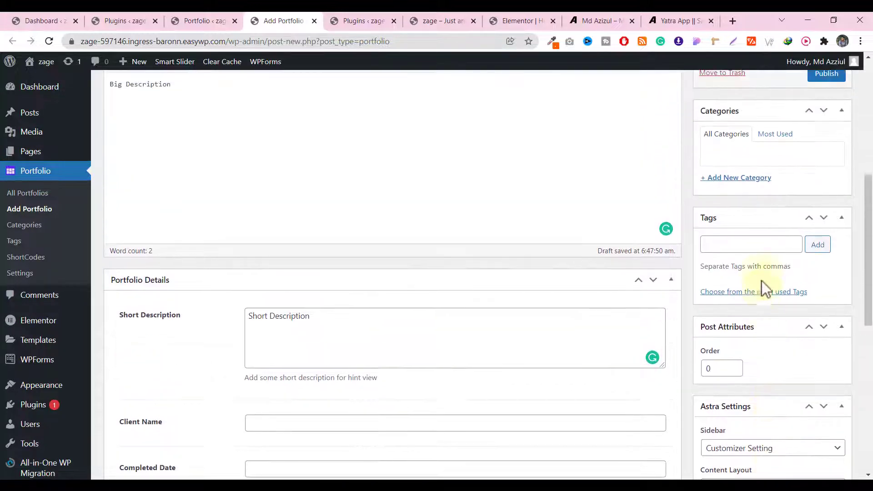
scroll(773, 293, up, 1)
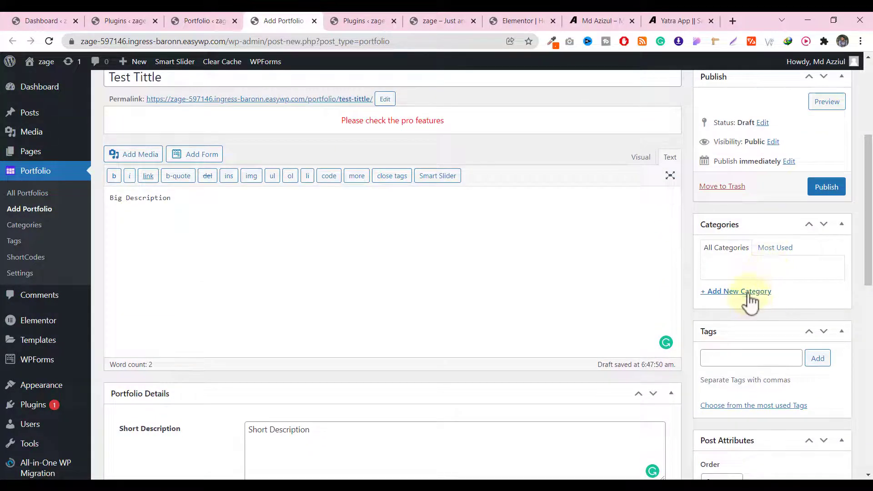
click(748, 292)
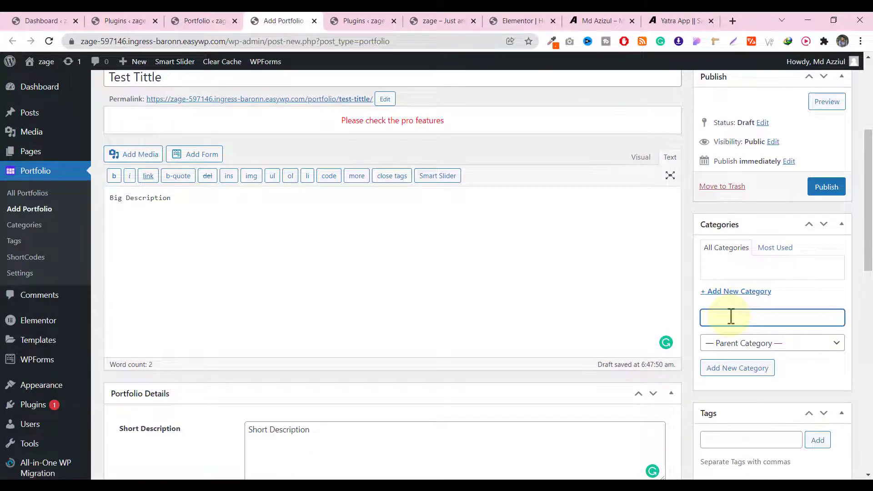
click(747, 368)
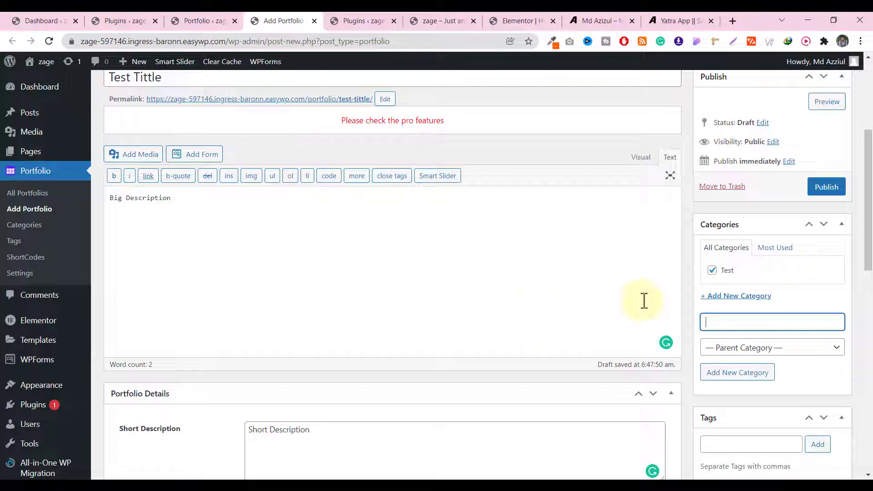
Publish the portfolio entry and open the published post in a new browser tab
scroll(799, 263, up, 1)
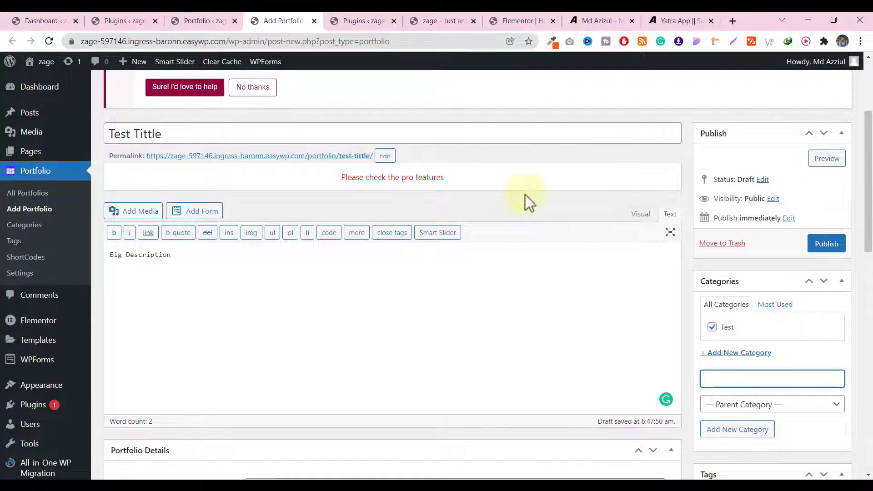
click(827, 248)
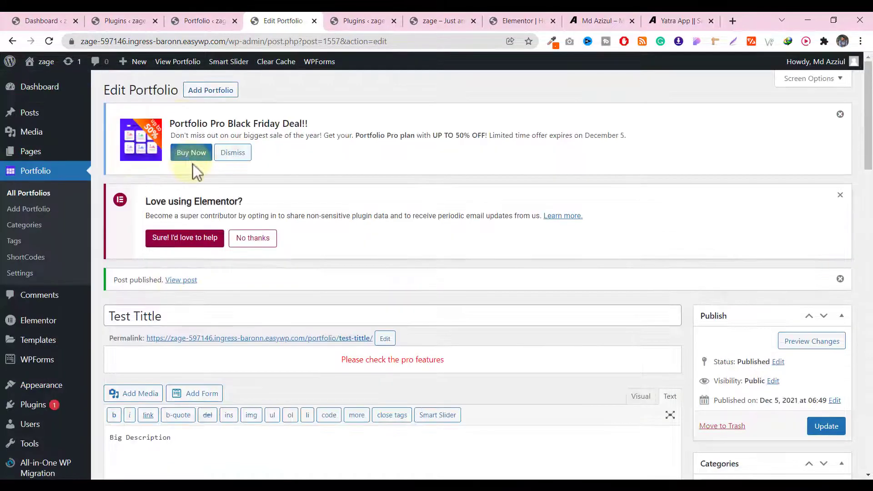
scroll(208, 191, down, 4)
right_click(185, 110)
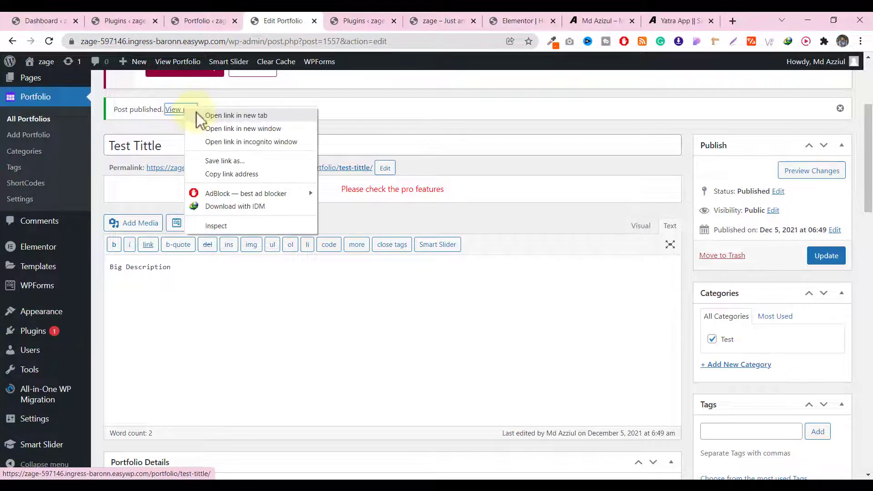
click(197, 115)
click(313, 23)
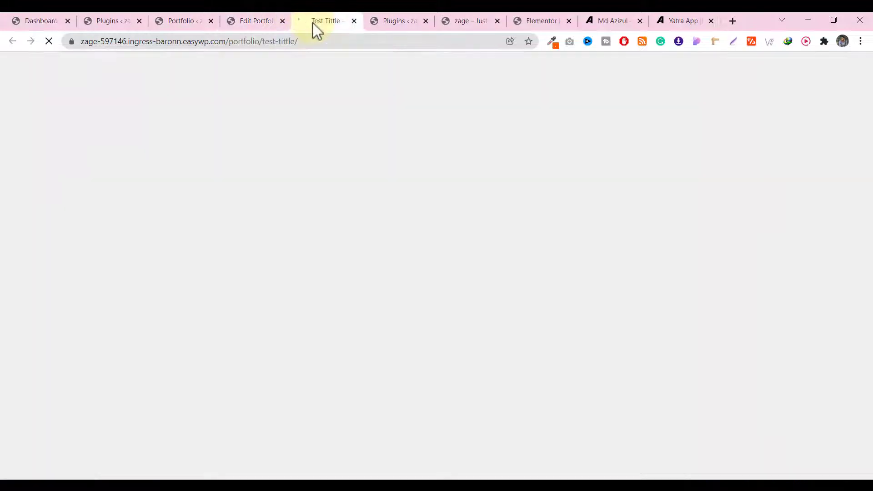
Check the title, short description, project details and body text on the published portfolio page, and close it
scroll(516, 156, down, 6)
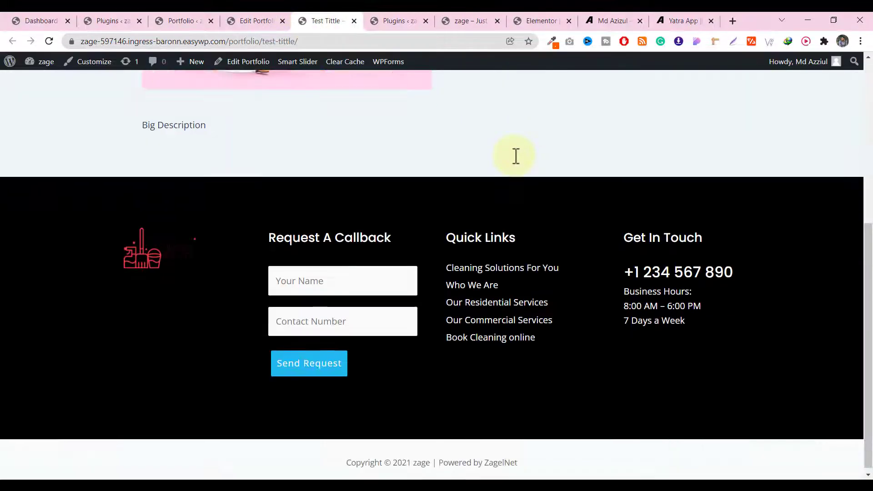
scroll(515, 156, up, 6)
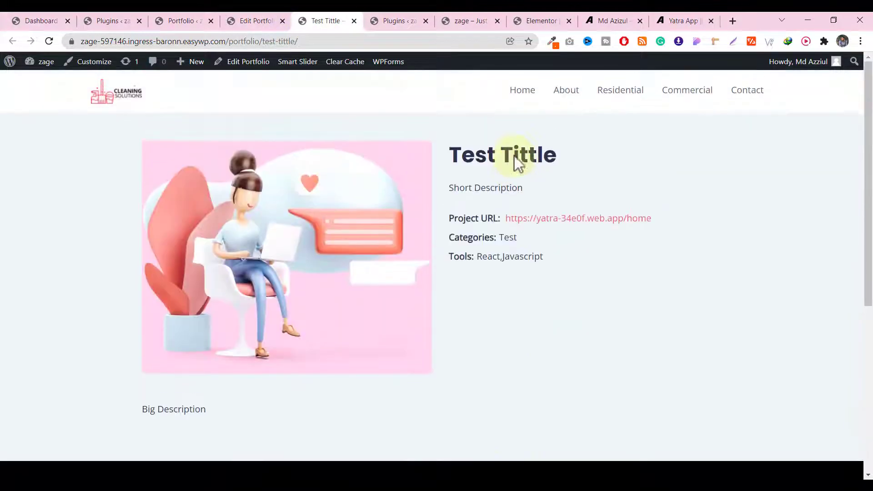
drag(557, 160, 475, 157)
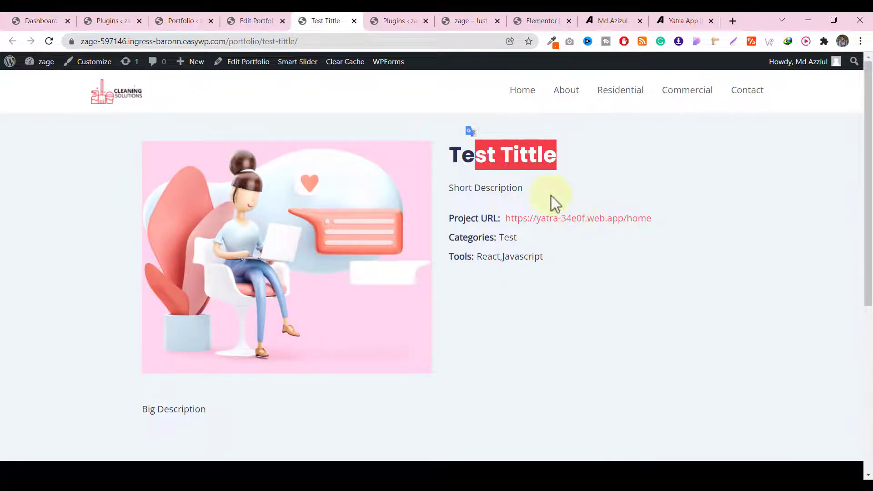
drag(541, 217, 459, 188)
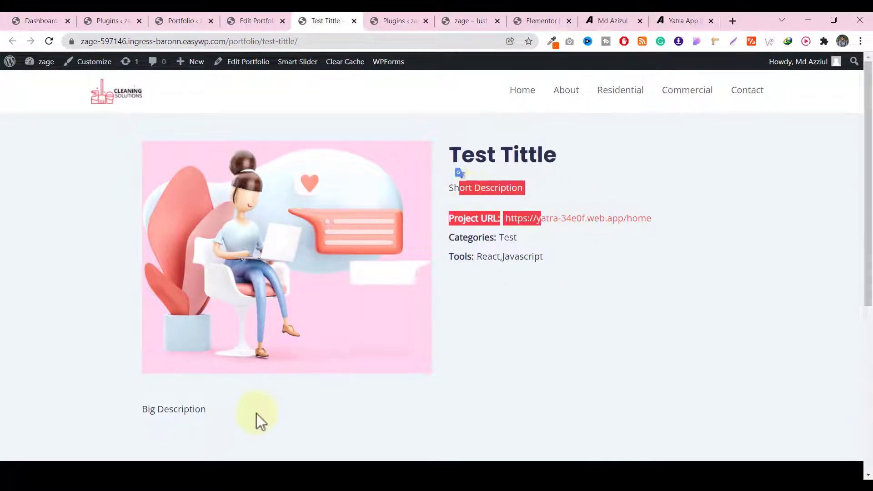
drag(242, 416, 139, 412)
key(ctrl+w)
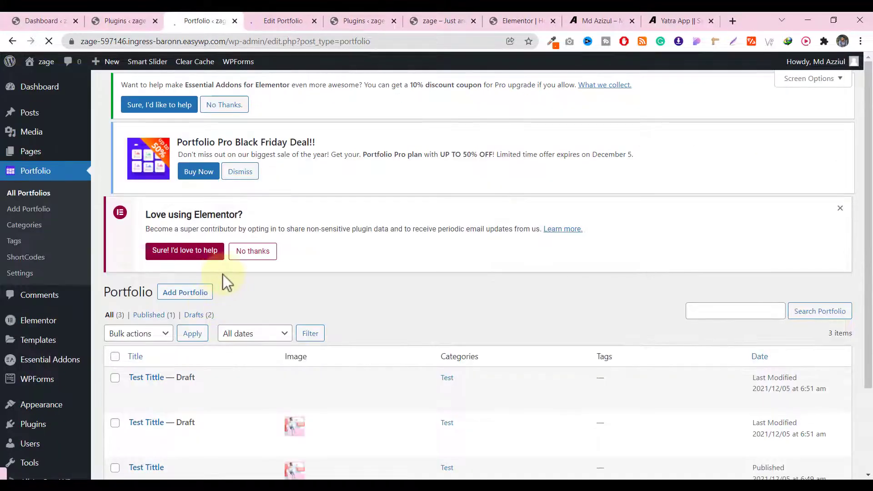
Open the topmost "Test Tittle" draft for editing in a new browser tab and switch to the other draft's edit form
scroll(326, 214, down, 1)
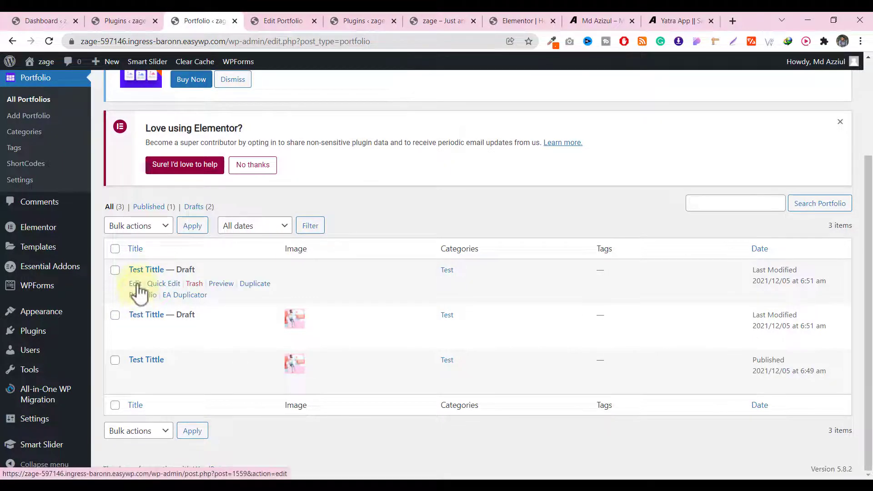
right_click(136, 285)
click(184, 291)
click(254, 20)
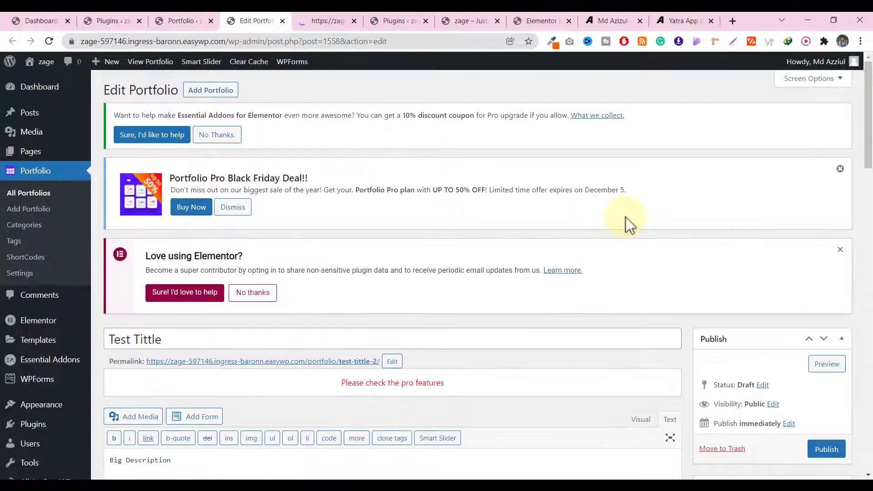
Retitle the draft as "Test Tittle 2" and publish it
scroll(626, 217, down, 5)
click(261, 118)
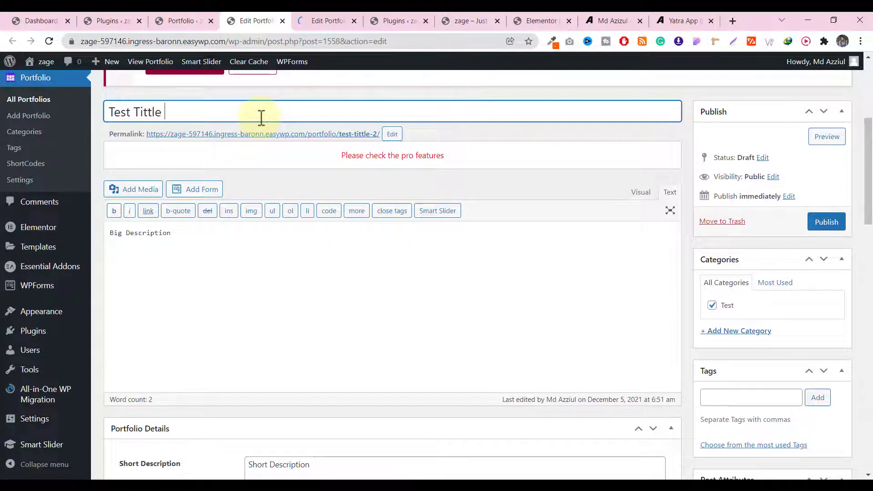
click(825, 222)
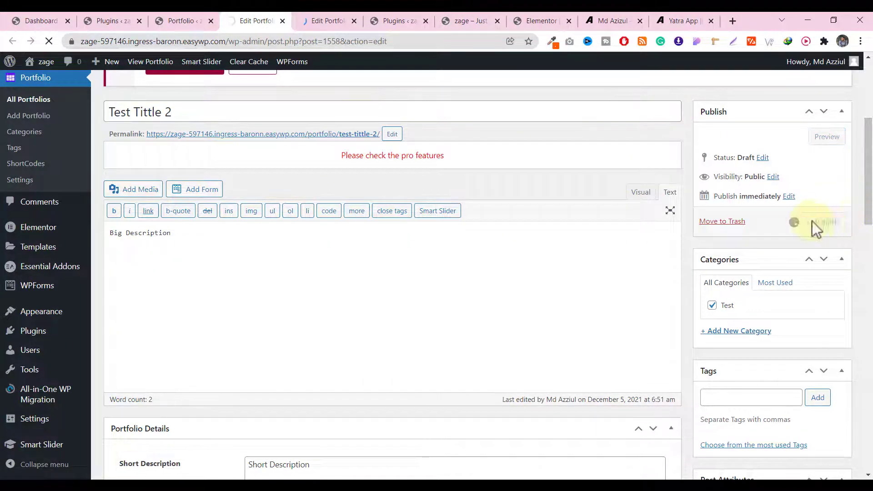
Switch to the other draft's edit form and retitle the entry as "Test Tittle 3"
click(325, 19)
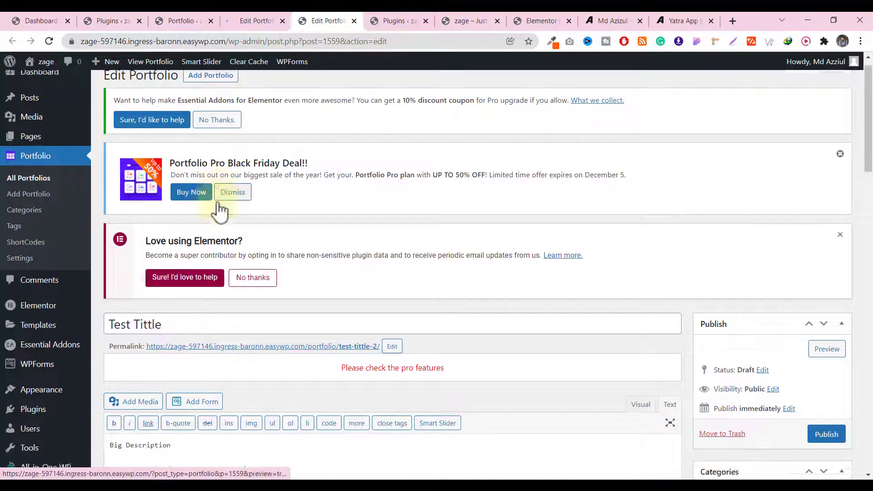
scroll(219, 210, down, 5)
click(193, 114)
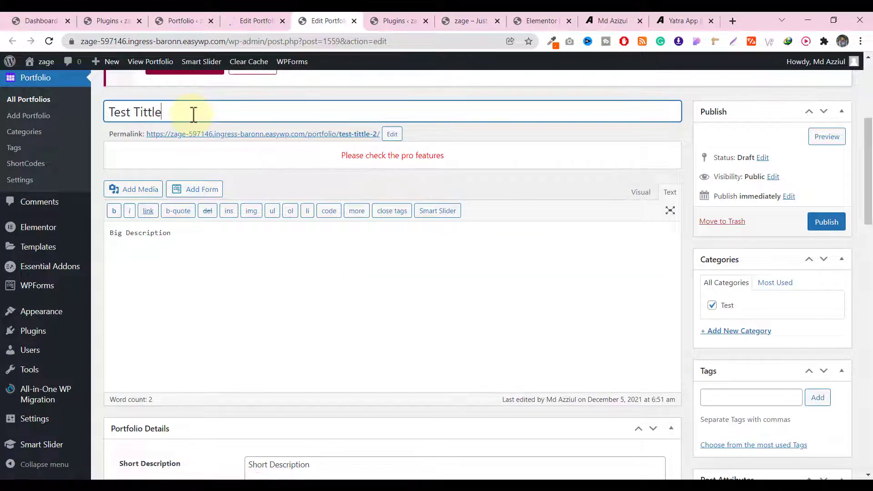
Replace the entry's Test category with a new category named "Test 2" and publish the entry
scroll(687, 234, down, 4)
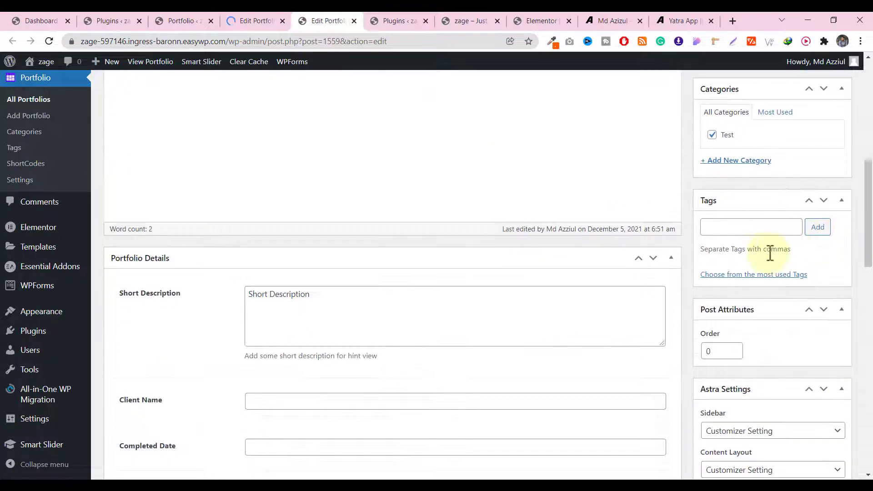
scroll(769, 253, up, 1)
click(746, 218)
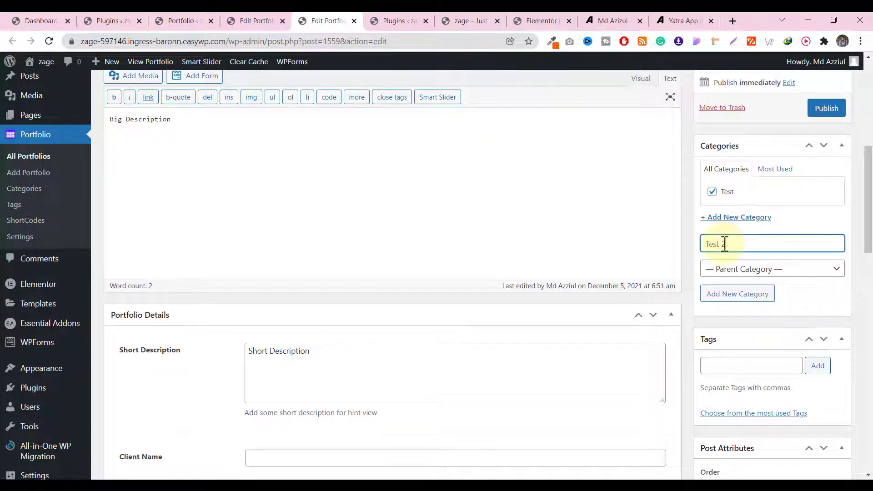
click(759, 299)
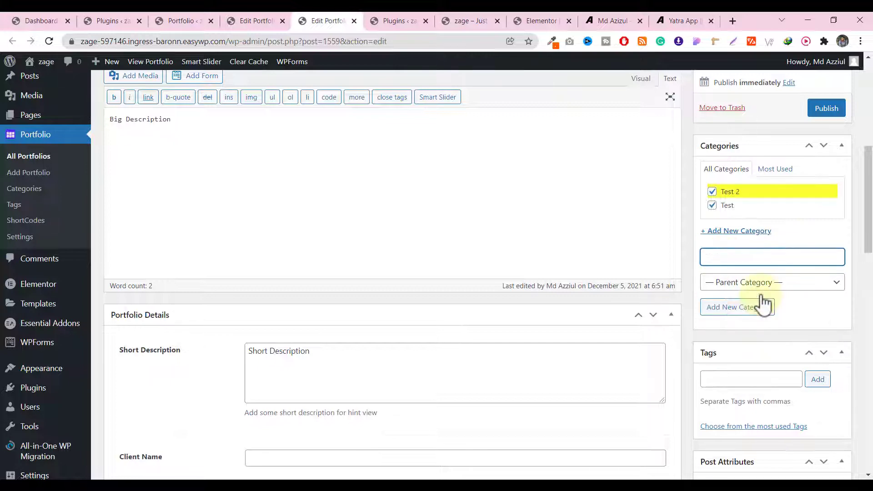
click(712, 205)
click(834, 114)
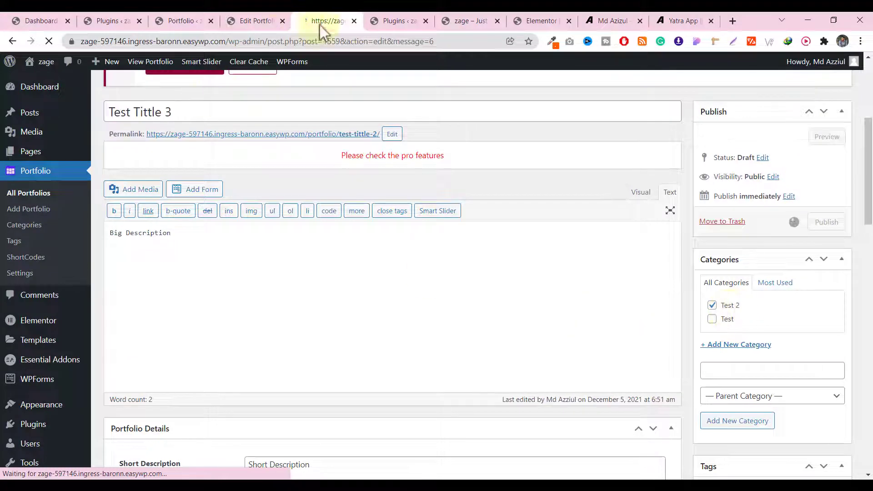
Open the portfolio ShortCodes page in a new browser tab and close the two portfolio edit tabs
click(197, 22)
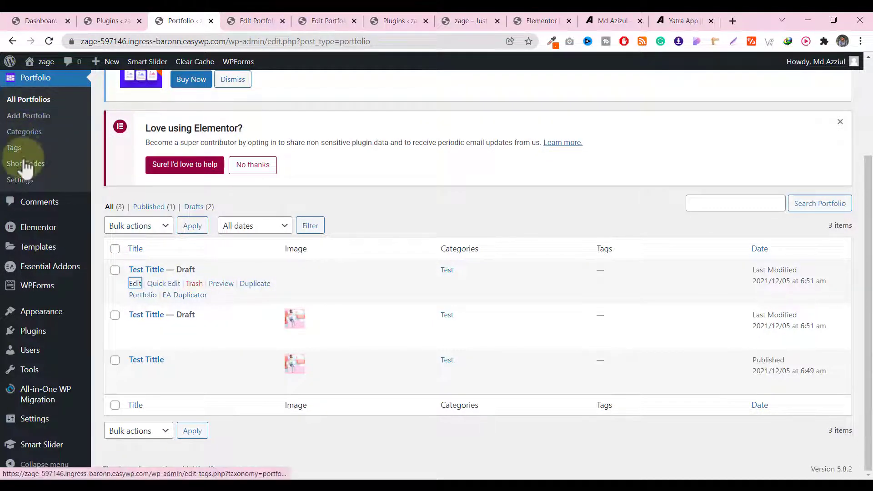
right_click(27, 167)
click(45, 172)
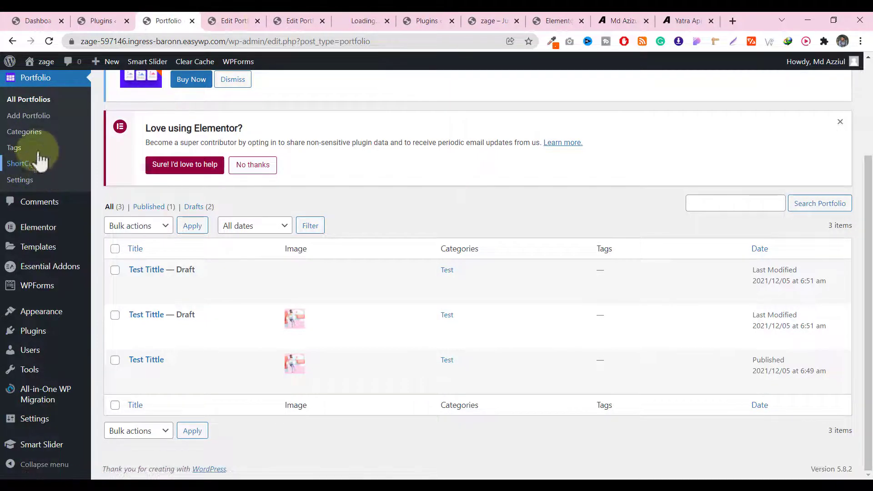
click(257, 22)
click(258, 22)
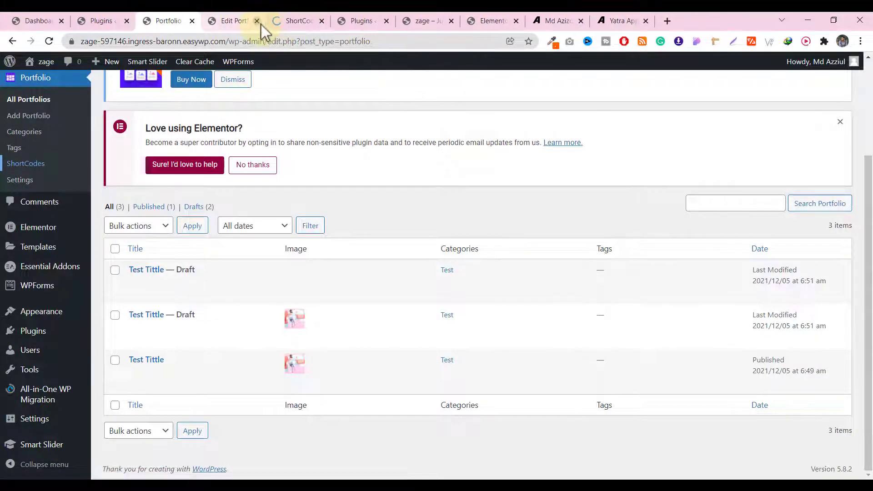
click(239, 26)
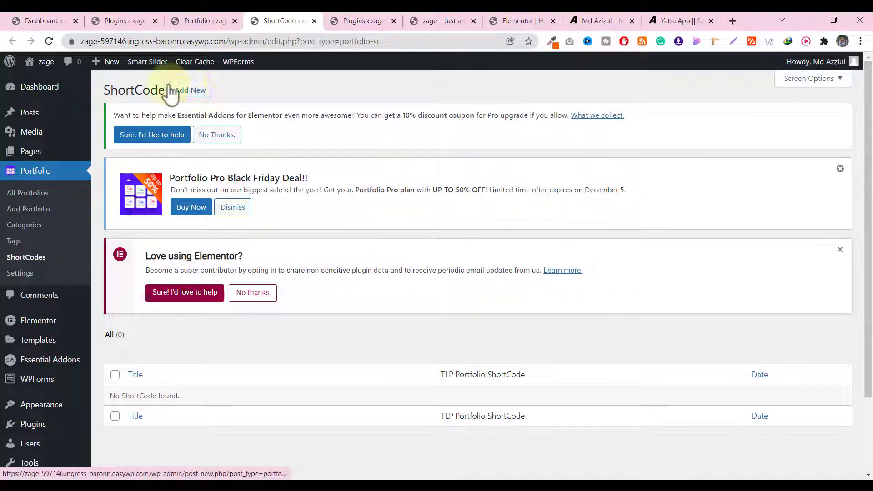
Create a new portfolio shortcode titled "This Is For Homepage"
click(196, 91)
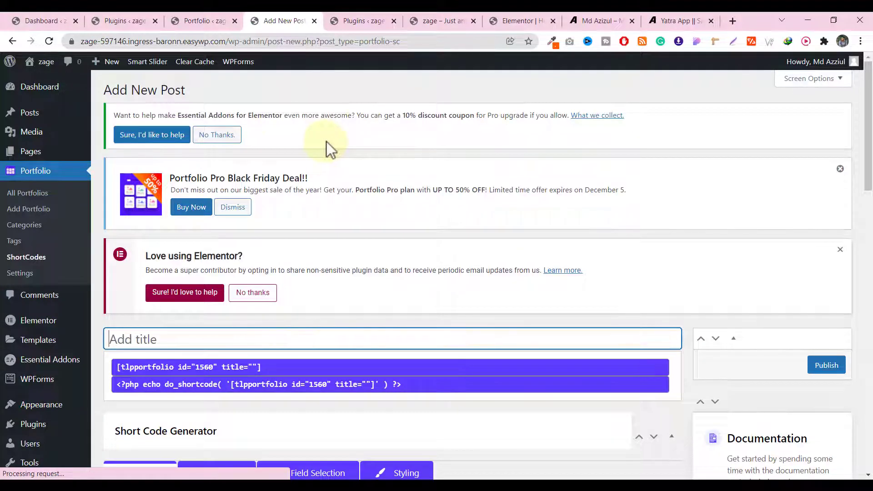
scroll(356, 132, down, 1)
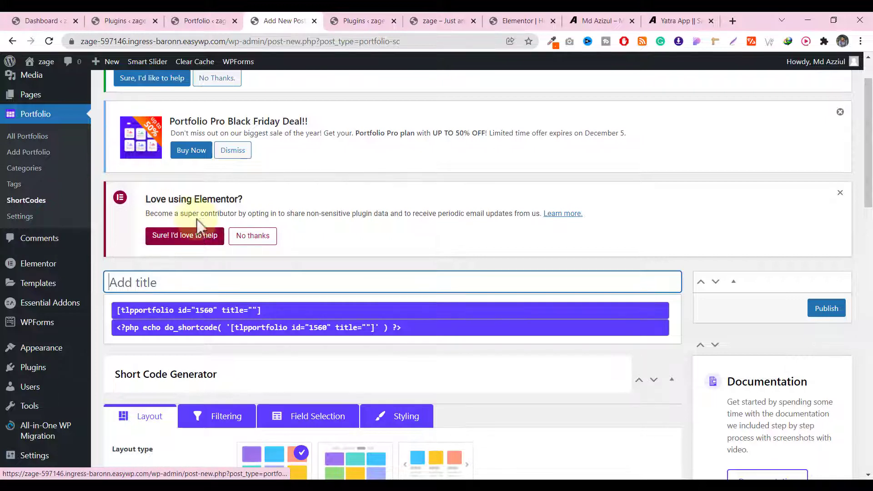
scroll(173, 113, up, 1)
scroll(232, 154, down, 2)
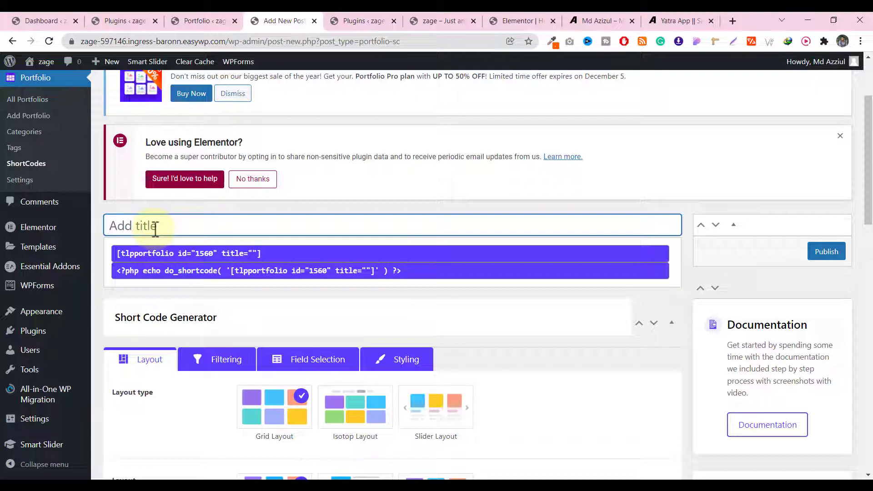
text(This Is For Homepage)
key(ctrl+a)
Set the shortcode's layout type to Isotop Layout and its layout to Isotope Layout 1
scroll(189, 200, down, 4)
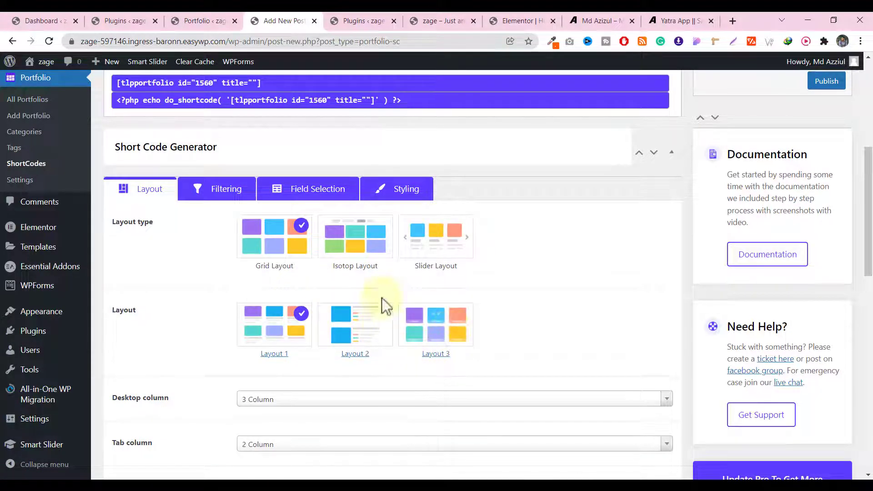
click(355, 236)
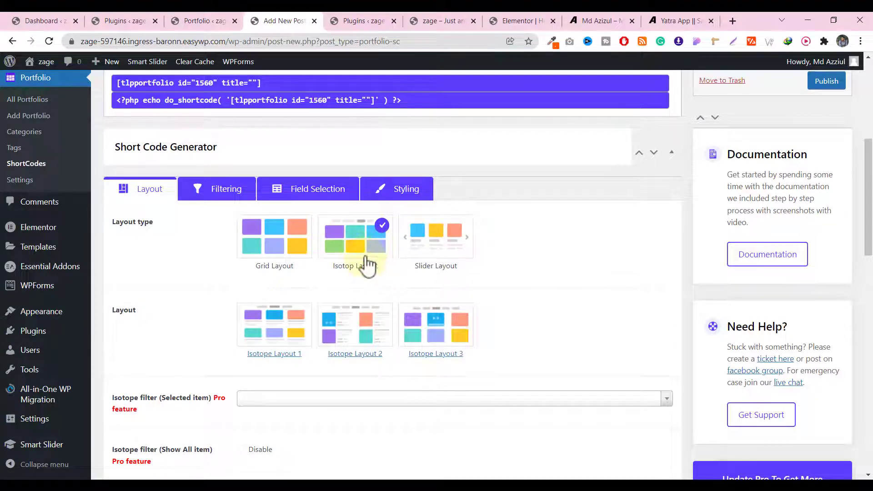
click(285, 336)
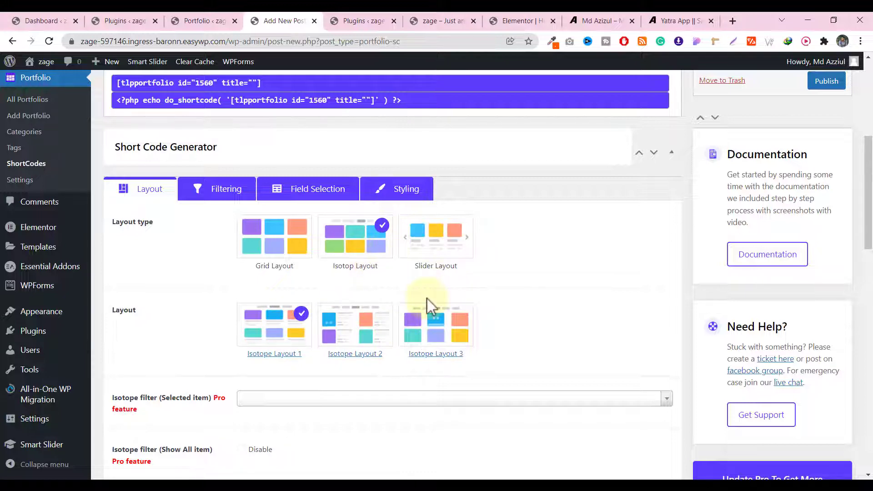
Review the shortcode's column and pagination settings and set the image size to Medium (300*300)
scroll(426, 299, down, 6)
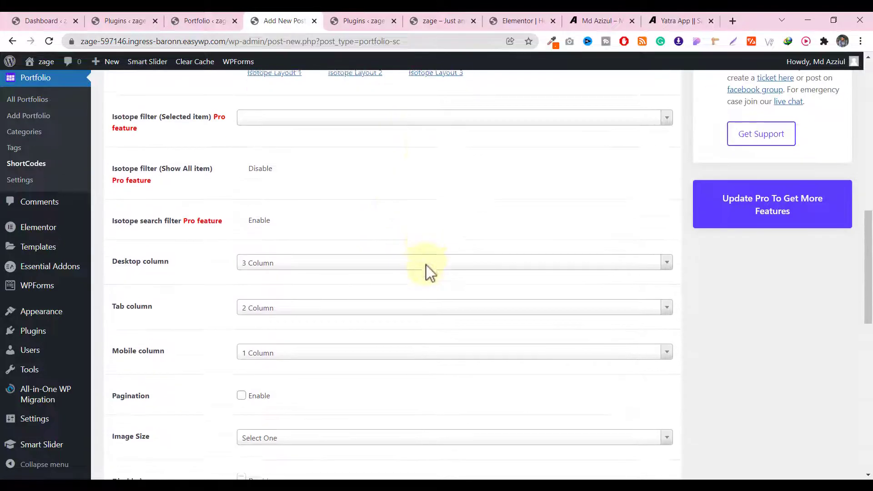
scroll(438, 247, down, 1)
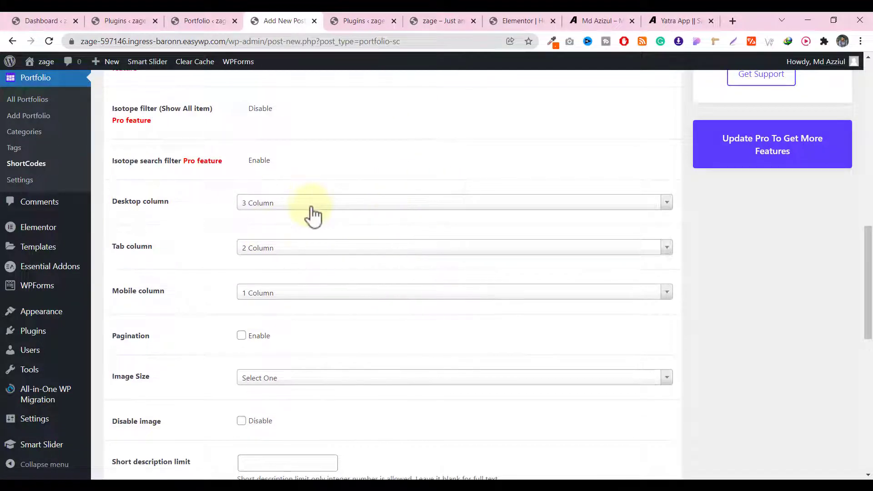
scroll(313, 214, down, 2)
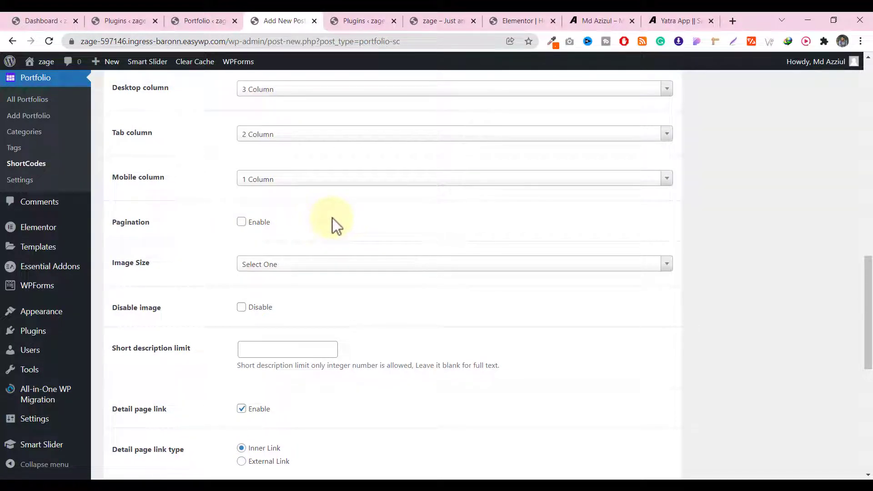
scroll(332, 218, down, 1)
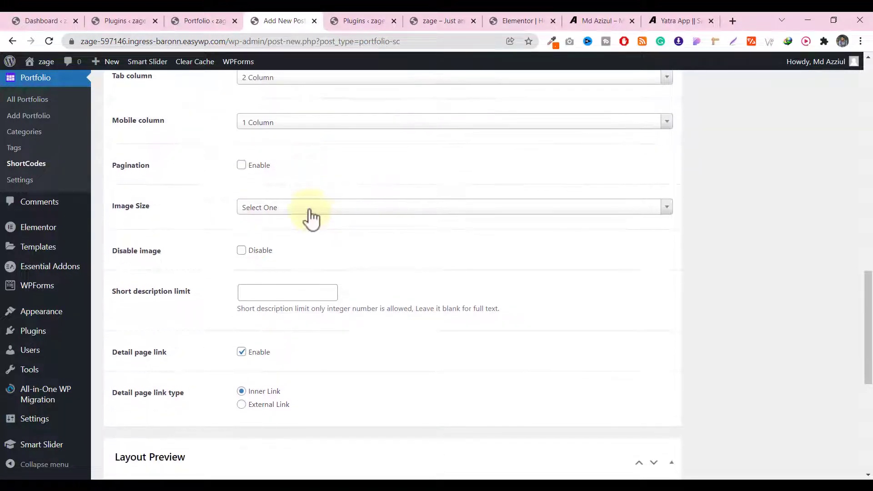
click(307, 211)
scroll(296, 278, down, 2)
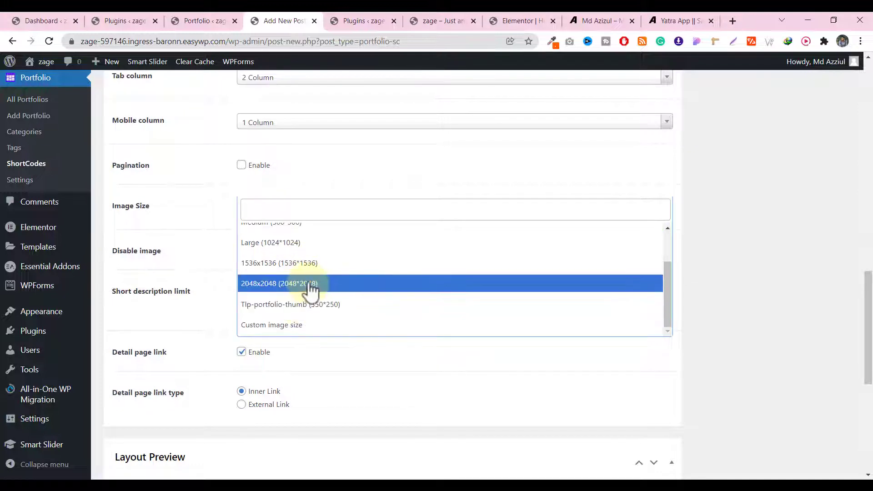
scroll(312, 293, up, 2)
click(298, 274)
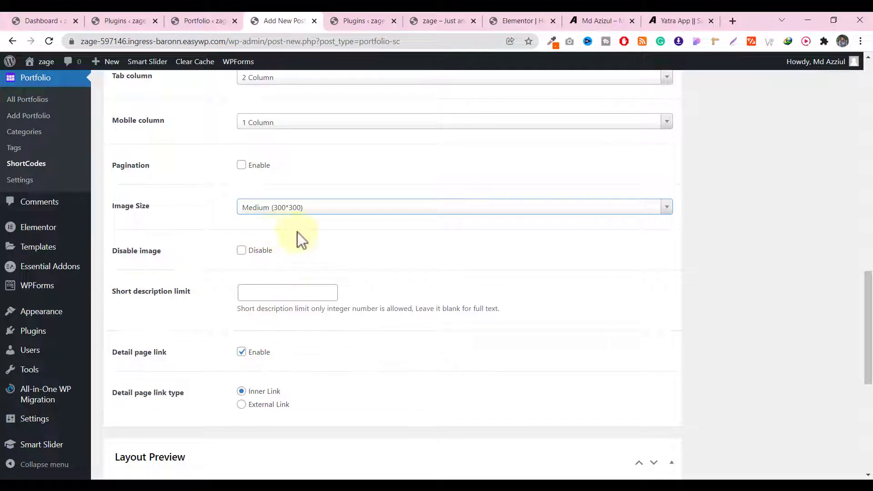
Set the short description limit to 99
scroll(302, 236, down, 1)
scroll(302, 236, down, 1)
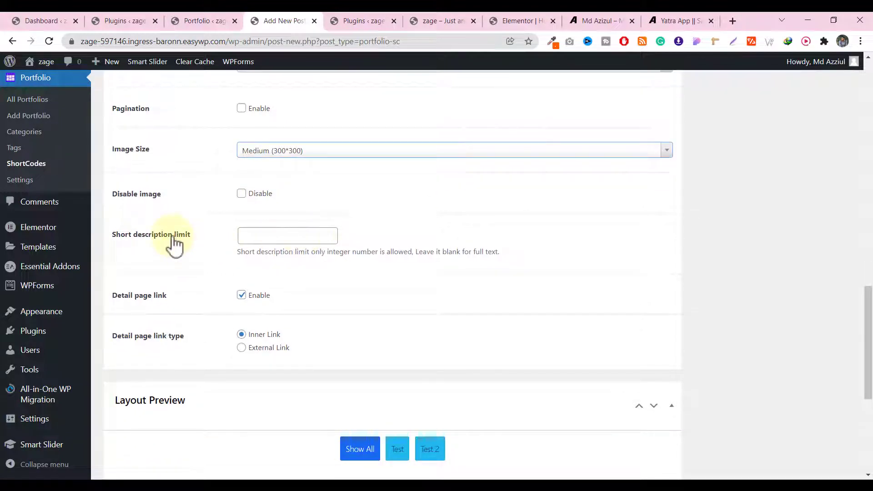
click(287, 238)
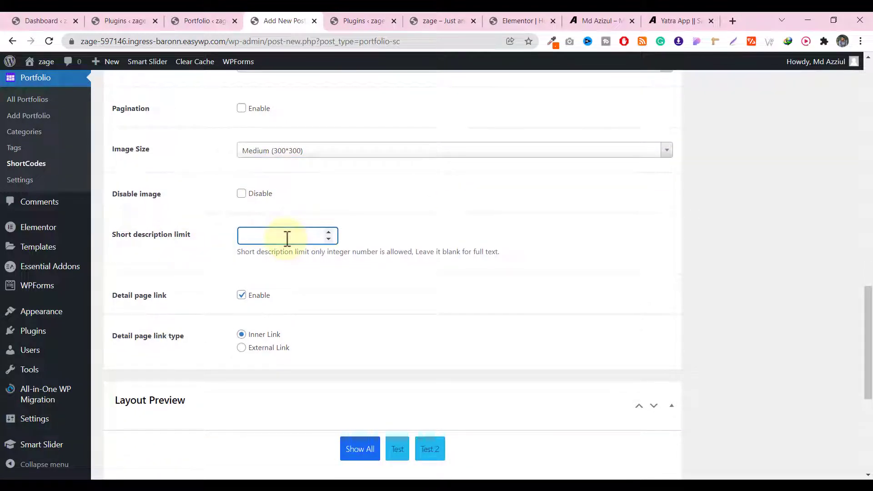
text(99)
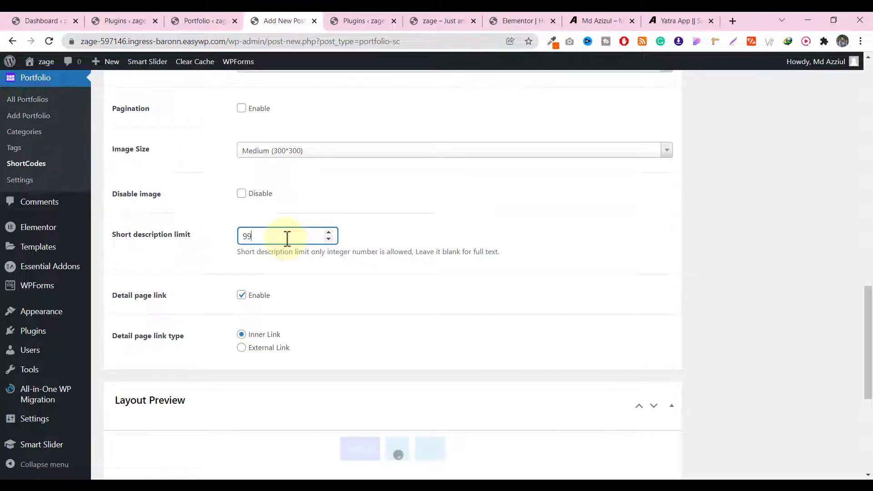
click(478, 244)
Examine the layout preview and try its Test 2, Test and Show All category filters
scroll(435, 253, down, 1)
scroll(434, 251, down, 3)
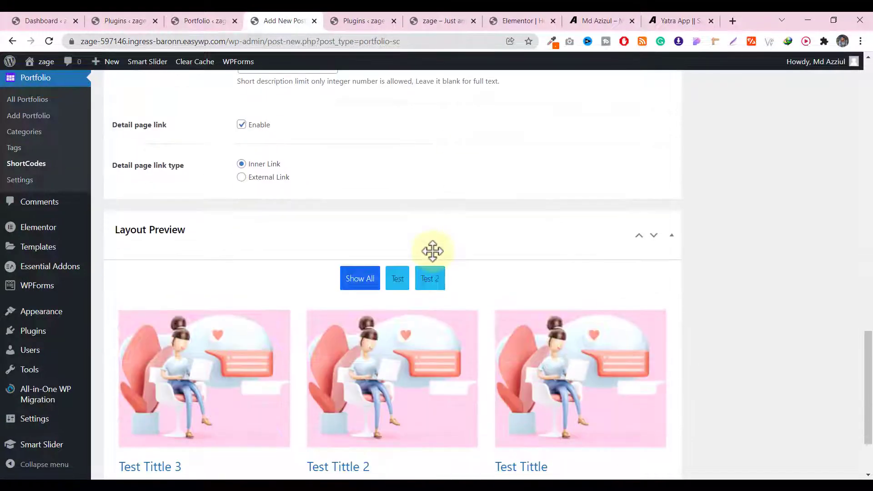
scroll(370, 229, up, 4)
scroll(370, 232, down, 5)
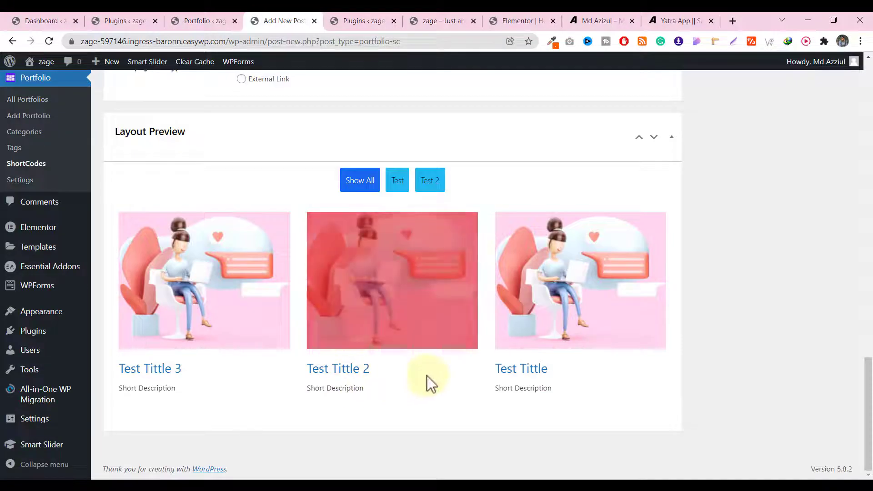
scroll(447, 274, up, 2)
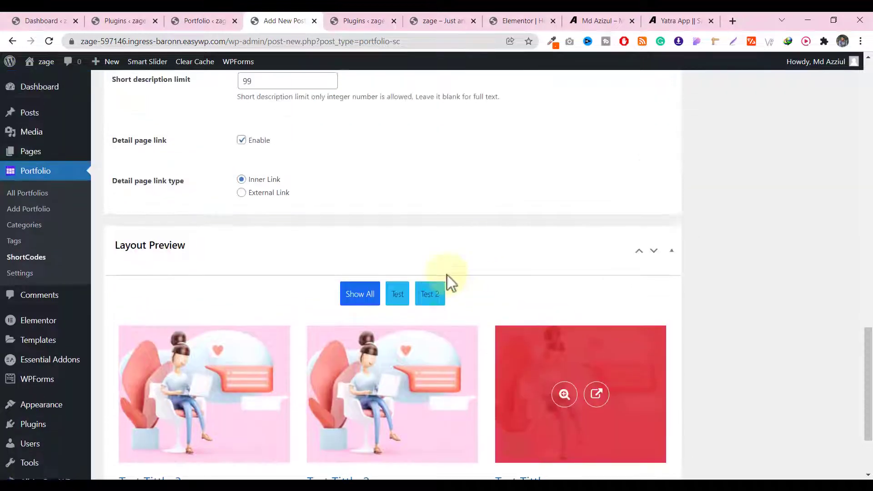
click(423, 302)
click(397, 301)
click(369, 302)
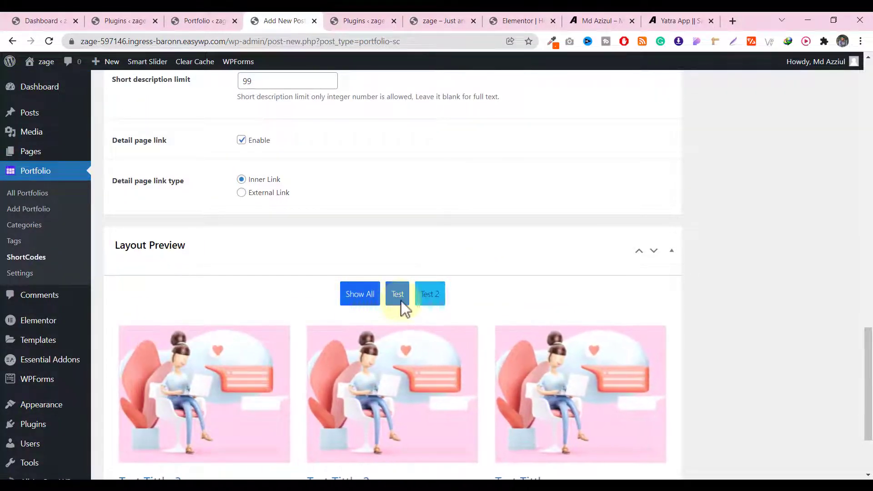
click(395, 297)
Switch the layout to Isotope Layout 2 and filter its preview by the Test category
scroll(421, 298, up, 12)
scroll(401, 290, up, 3)
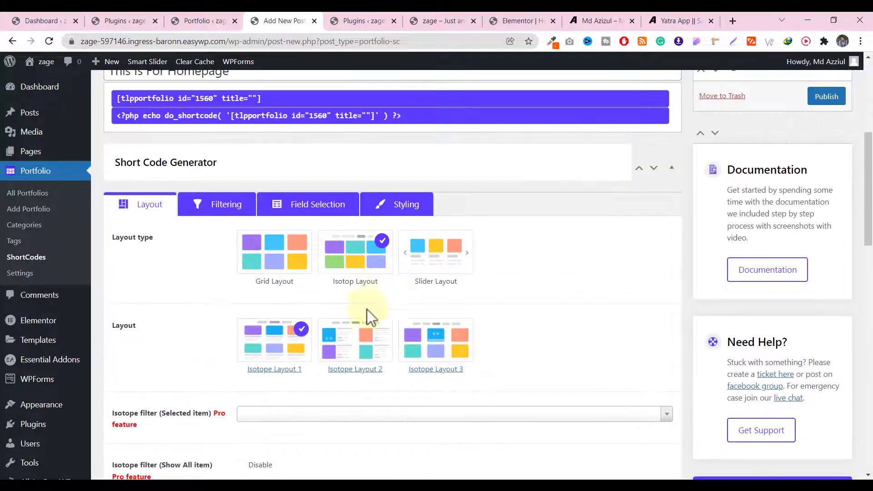
click(370, 353)
scroll(471, 284, down, 15)
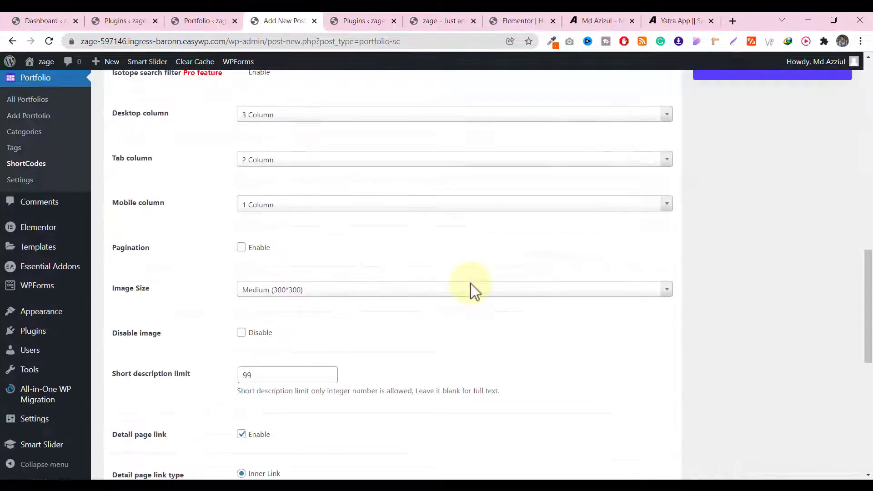
click(398, 343)
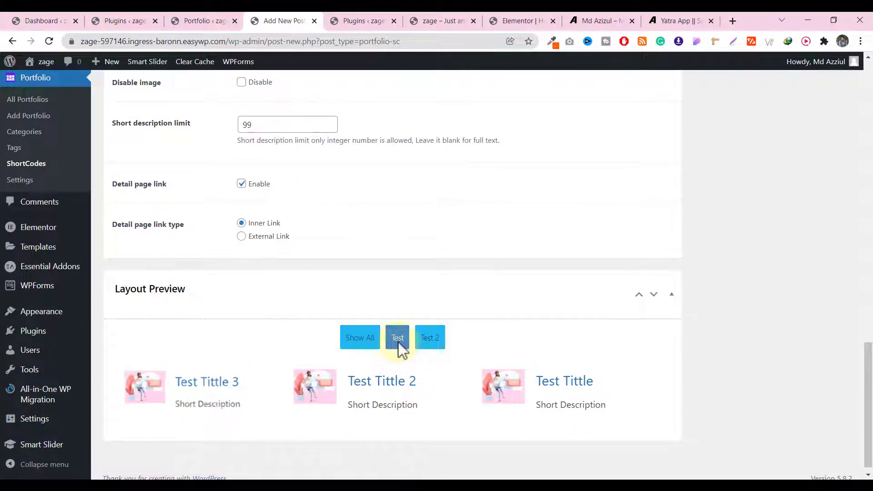
scroll(421, 337, up, 12)
scroll(423, 350, down, 2)
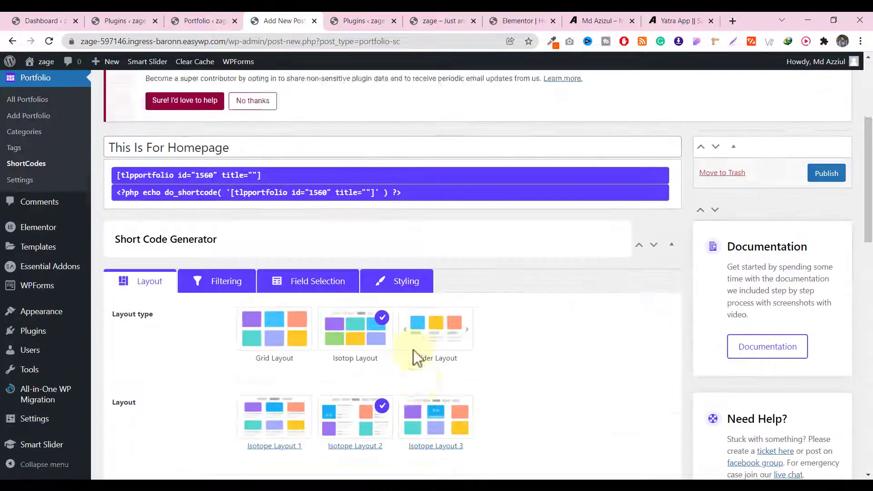
Switch the layout to Isotope Layout 3 and try its preview's Test 2 and Show All category filters
click(443, 383)
scroll(468, 354, down, 3)
scroll(482, 329, down, 10)
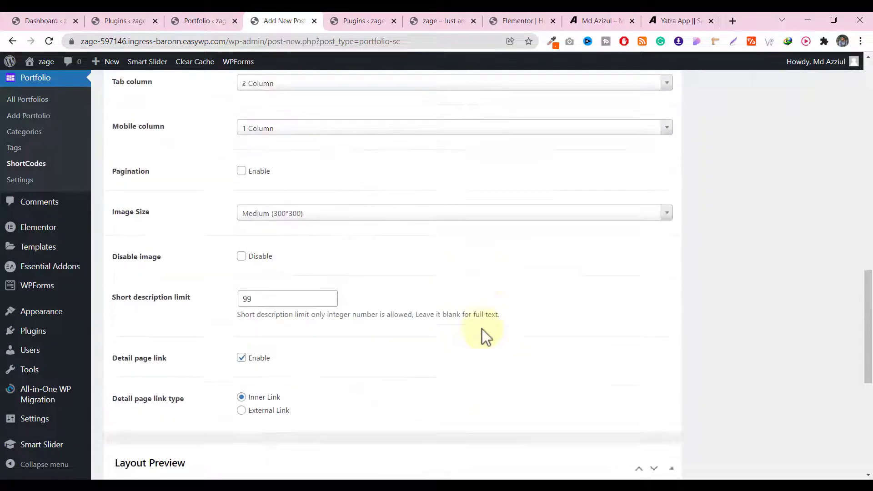
click(431, 187)
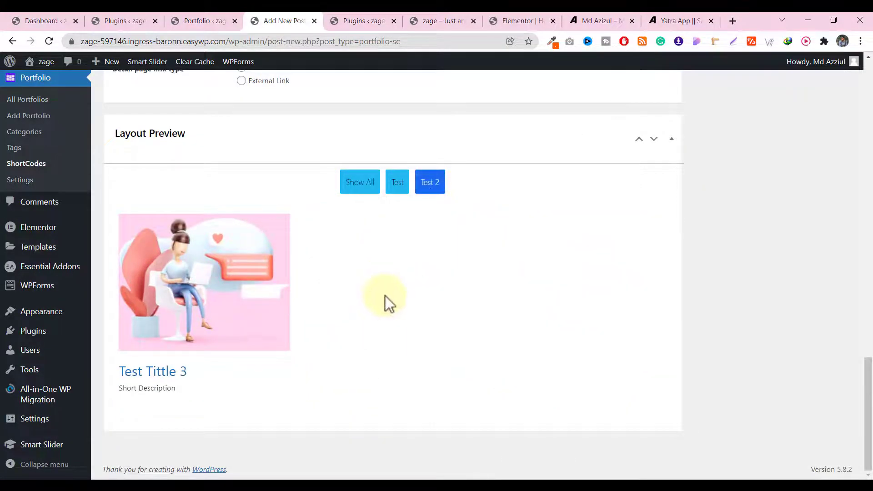
click(377, 182)
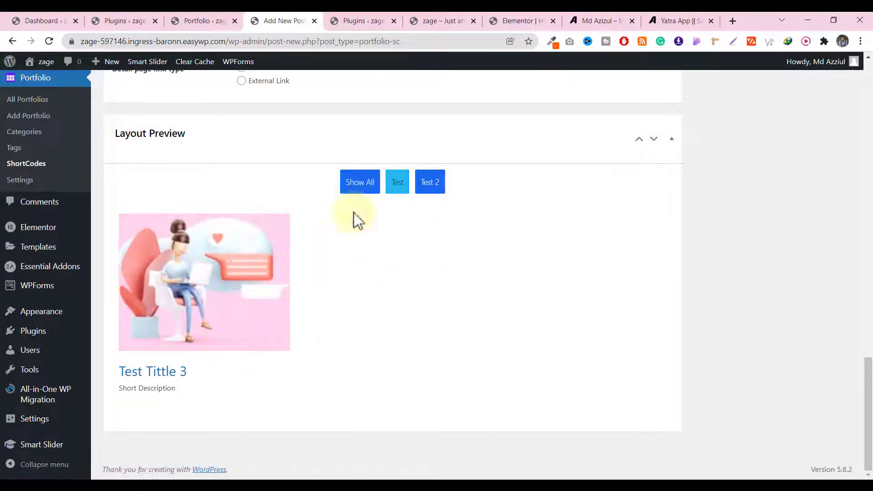
Try Slider Layout as the layout type and look over its carousel settings
scroll(455, 273, up, 15)
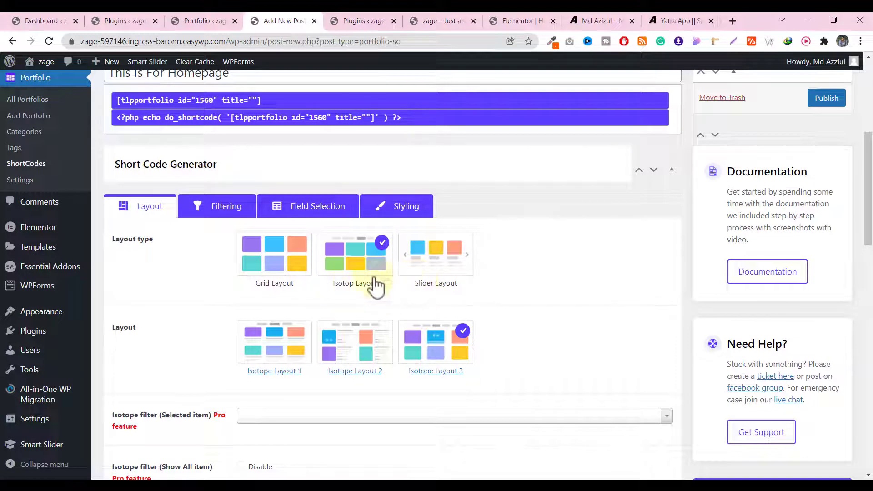
click(444, 262)
scroll(449, 254, down, 20)
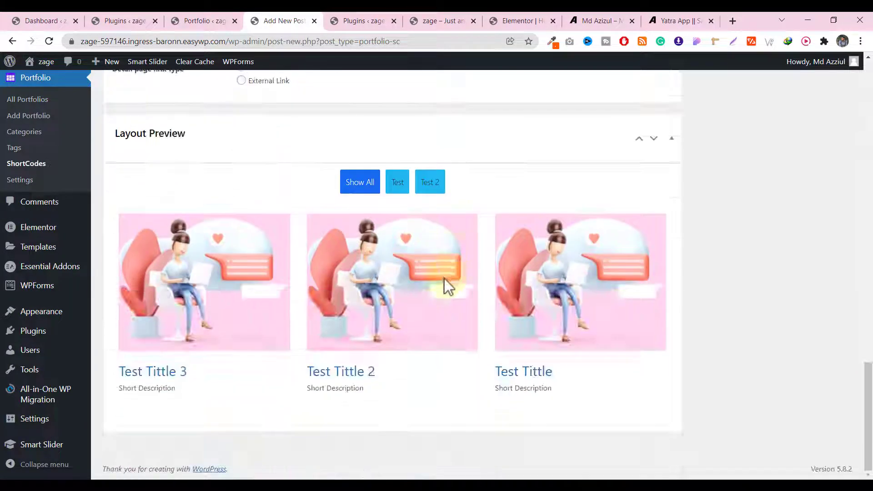
mouse_move(372, 288)
scroll(387, 245, up, 20)
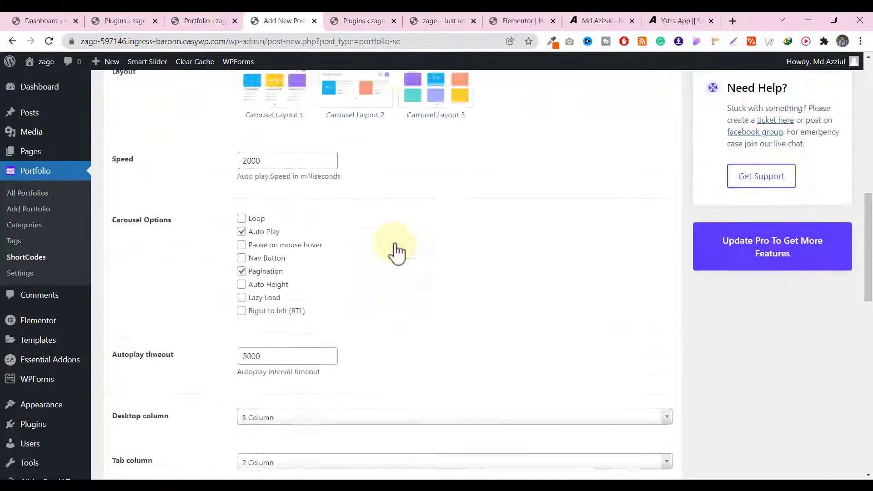
Return the layout type to Isotop Layout, choose Isotope Layout 1 and check its preview
click(357, 259)
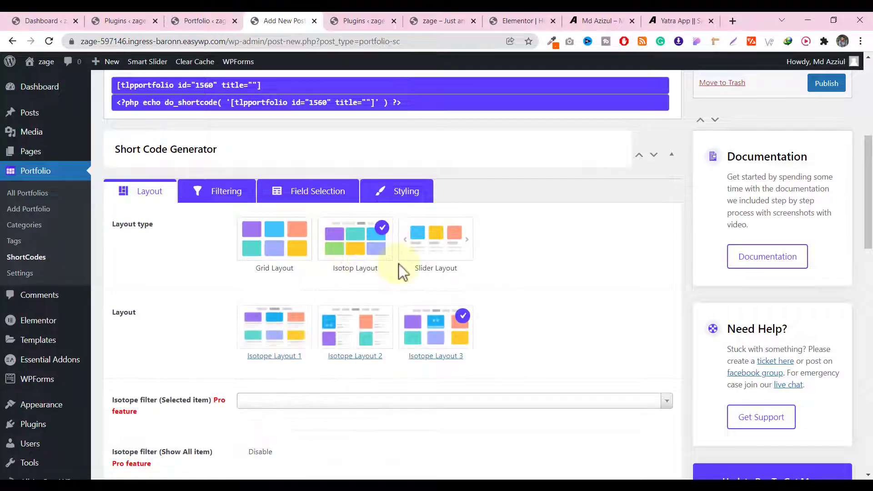
click(289, 338)
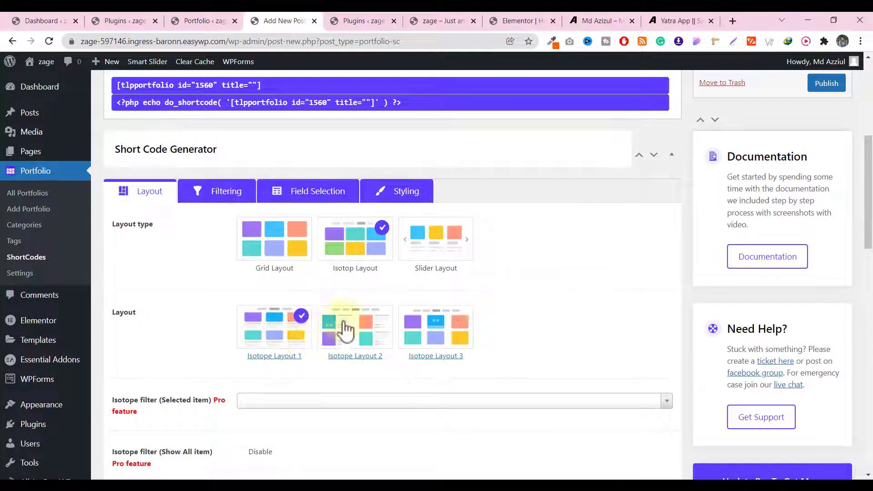
scroll(443, 338, down, 15)
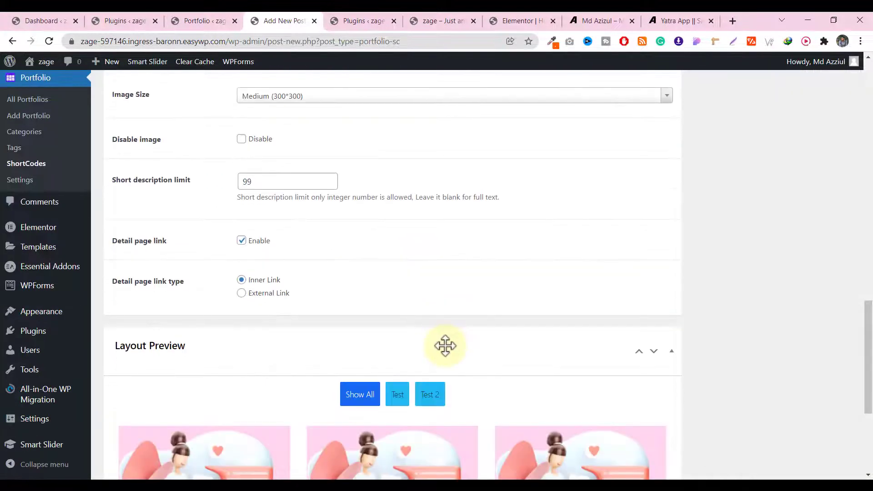
scroll(497, 280, up, 15)
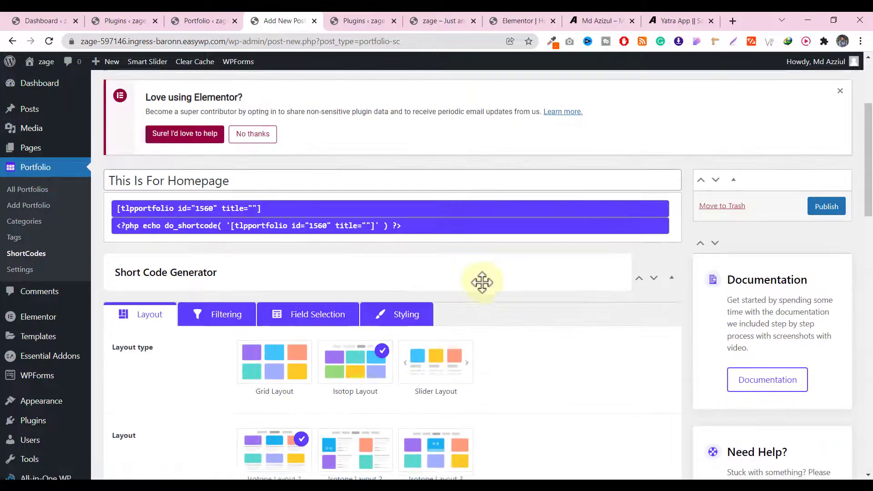
Select Isotope Layout 3 for the shortcode and inspect the image overlays in the layout preview
scroll(480, 281, down, 4)
click(448, 286)
scroll(467, 282, down, 12)
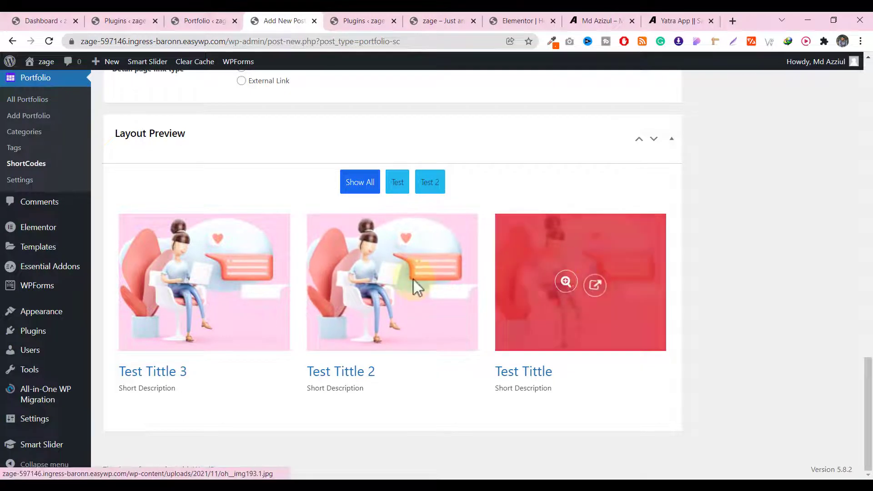
scroll(620, 282, up, 18)
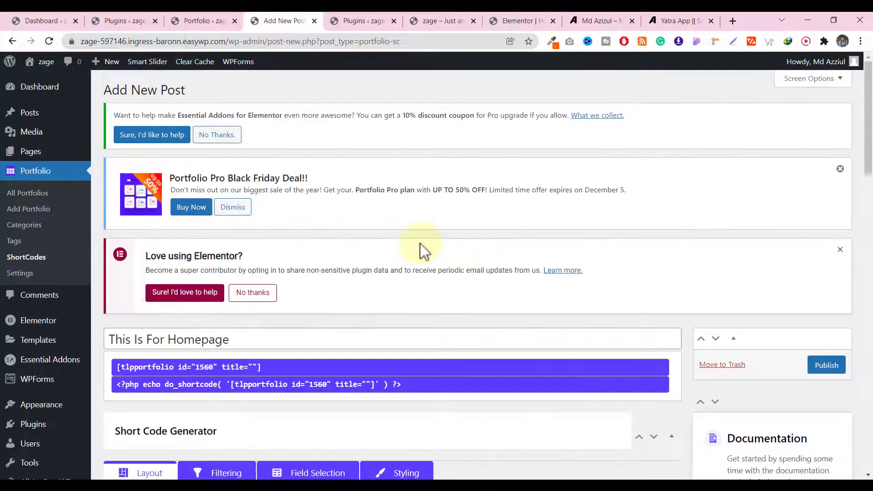
Set the post limit to 6 in the filtering settings and review the category, tag and order options
scroll(421, 250, down, 5)
click(219, 207)
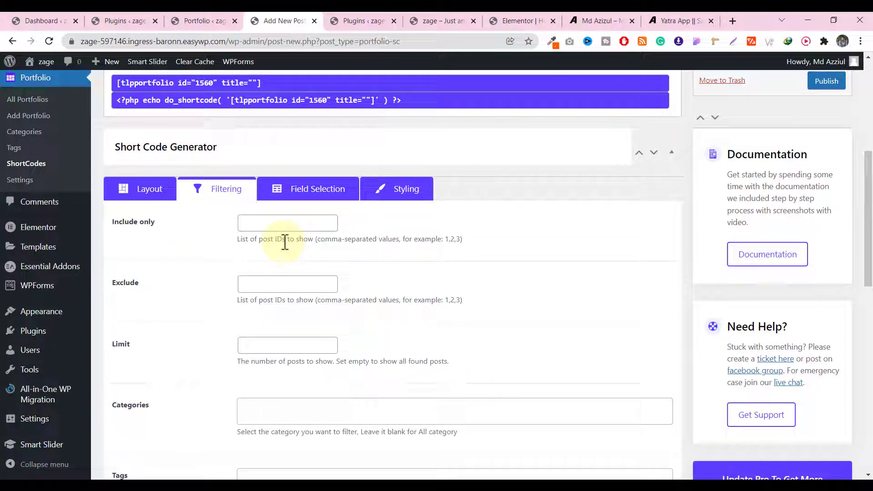
scroll(222, 274, down, 3)
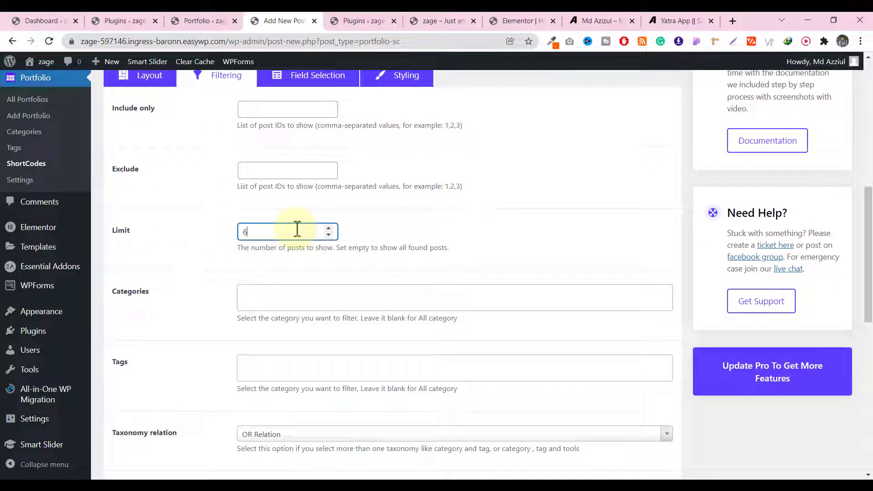
click(440, 233)
scroll(440, 231, down, 2)
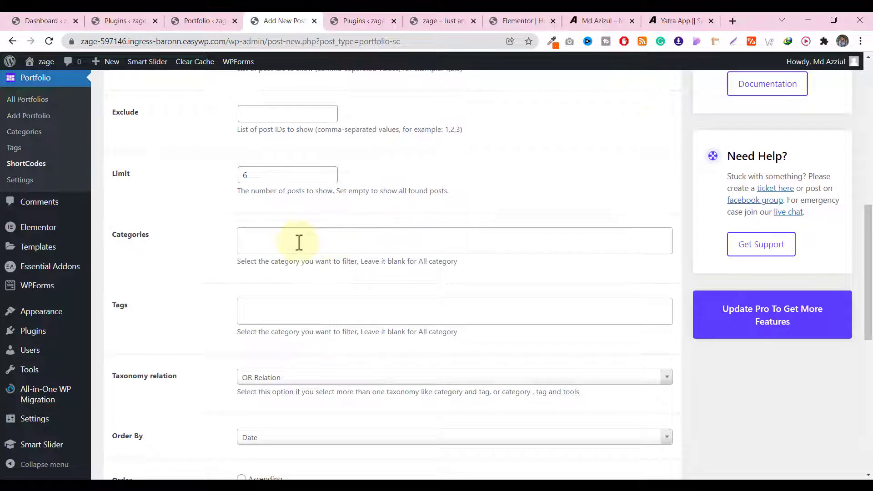
scroll(305, 234, down, 3)
scroll(389, 149, down, 2)
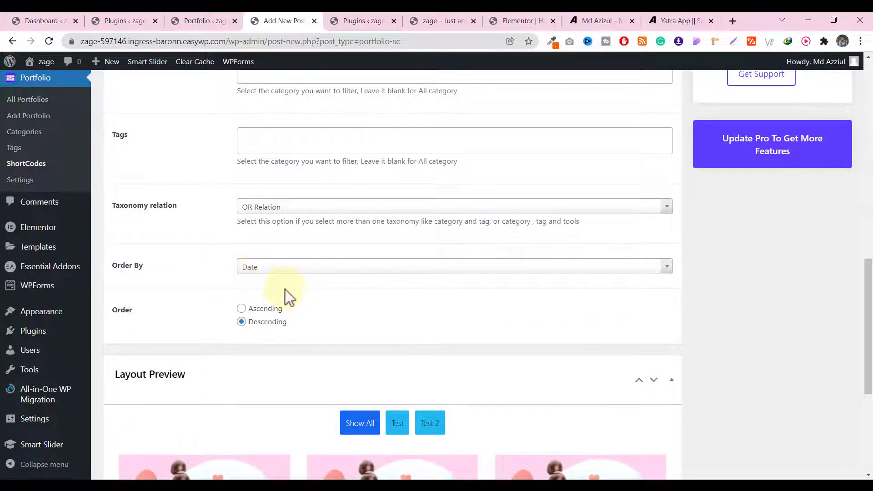
scroll(290, 298, down, 2)
scroll(347, 274, up, 12)
Examine the shortcode's field selection options and compare the enabled fields with the layout preview
scroll(306, 275, down, 2)
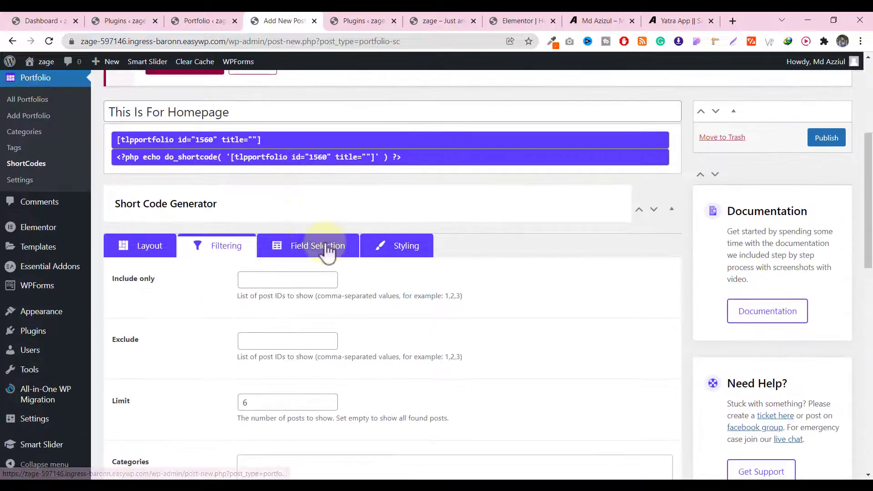
click(326, 247)
scroll(319, 238, down, 2)
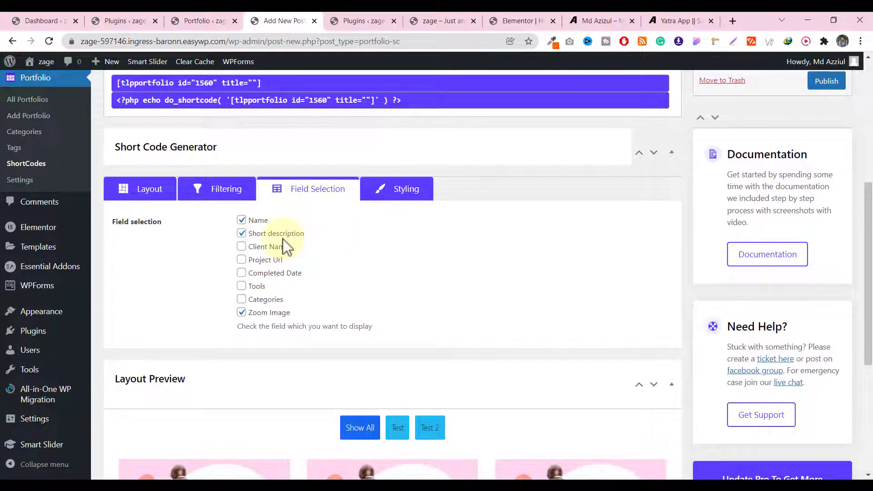
scroll(315, 281, down, 5)
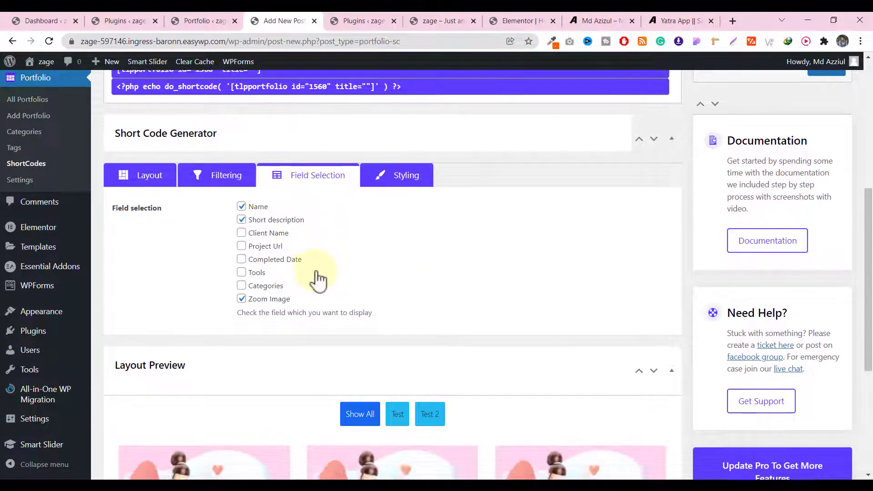
scroll(289, 357, up, 4)
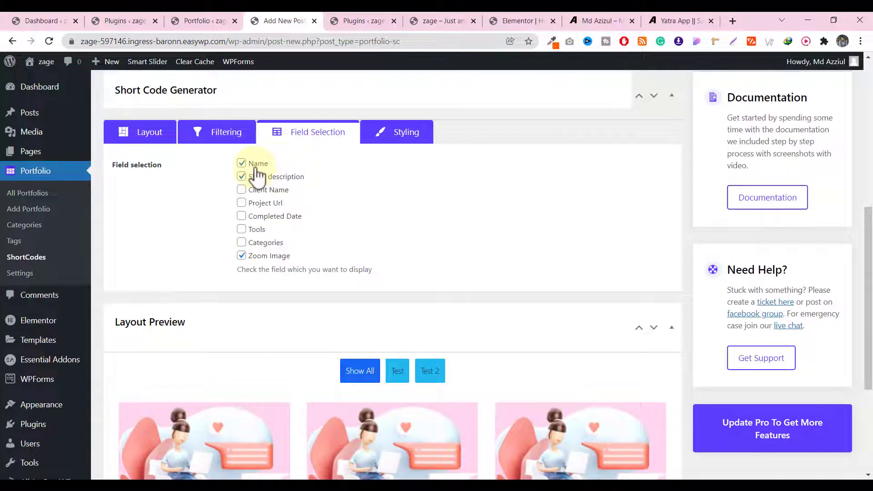
scroll(364, 294, down, 3)
mouse_move(364, 293)
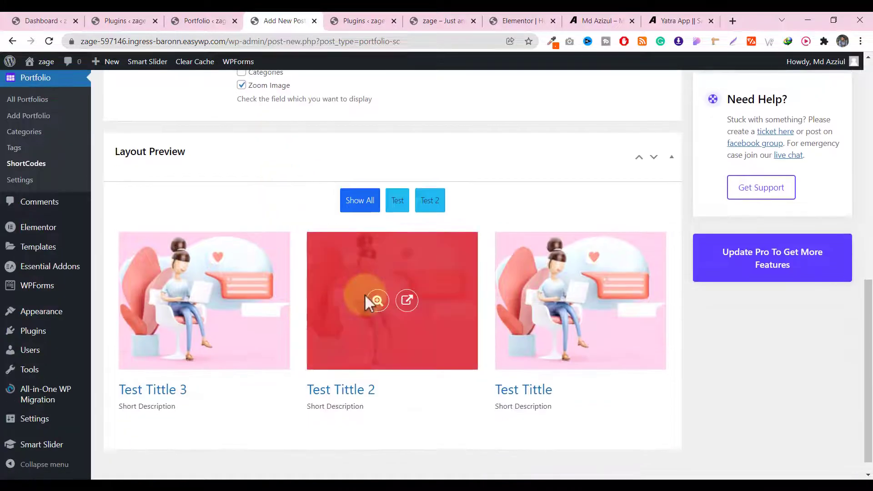
Enable the Project Url and Tools fields for the portfolio items and check them in the preview
scroll(364, 294, up, 3)
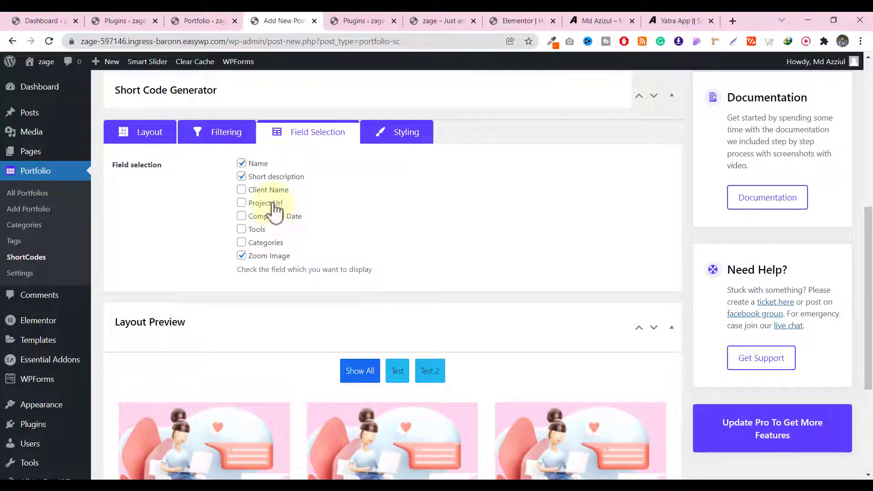
click(272, 206)
scroll(359, 232, down, 4)
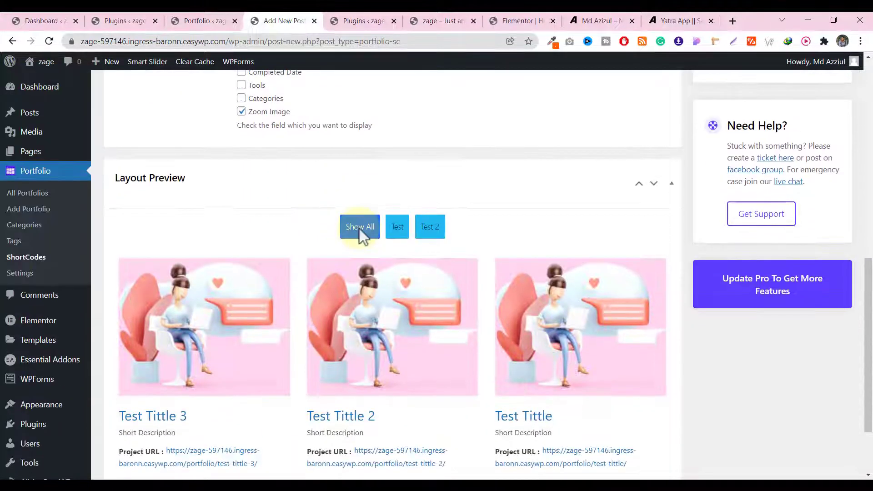
scroll(401, 366, up, 7)
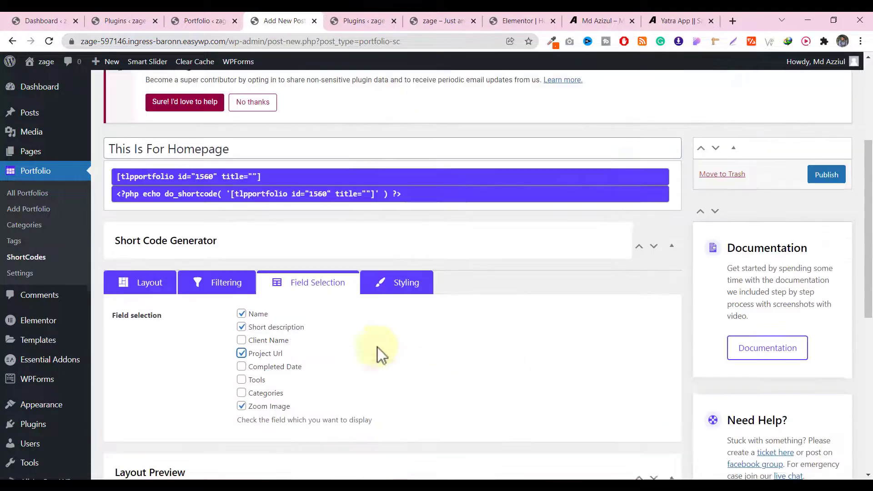
scroll(274, 363, down, 1)
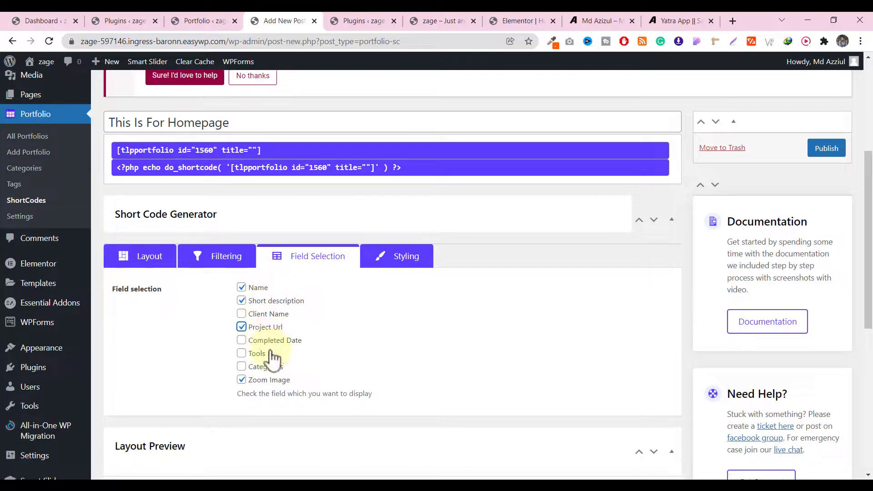
click(263, 355)
scroll(318, 334, down, 6)
scroll(320, 331, up, 1)
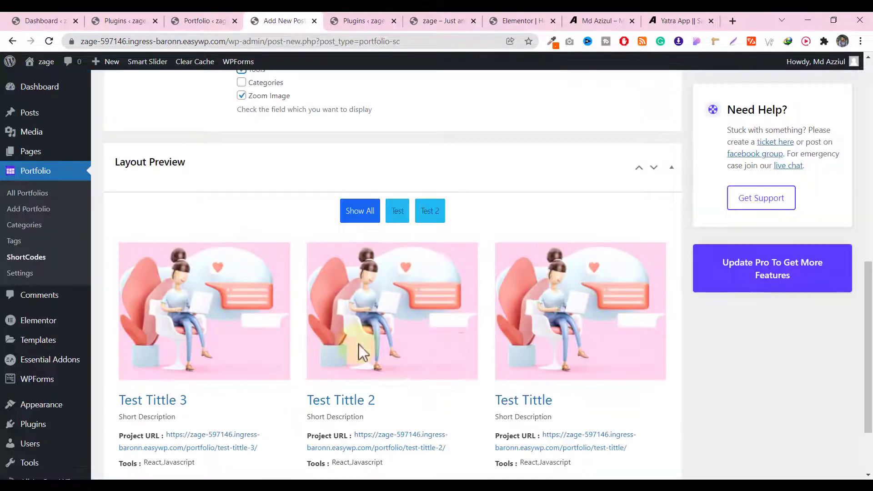
scroll(391, 368, down, 1)
Enable the Categories field for the portfolio items and check it in the layout preview
scroll(368, 362, up, 5)
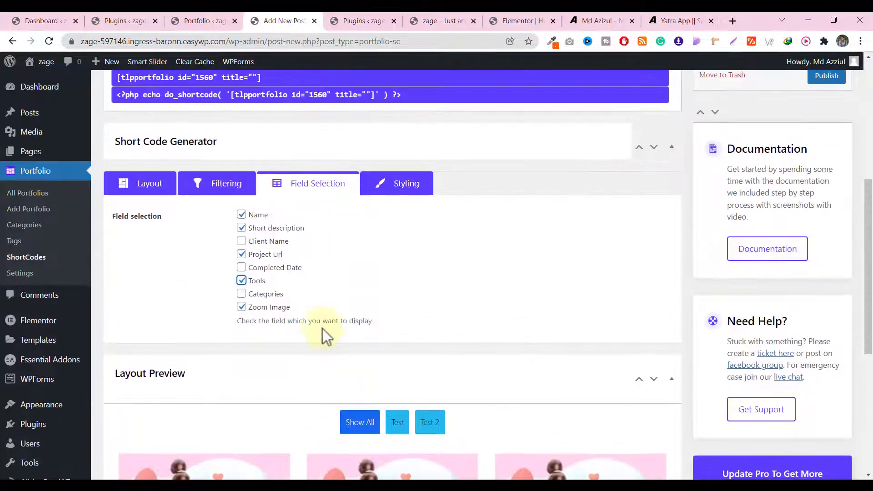
click(280, 296)
scroll(339, 302, down, 5)
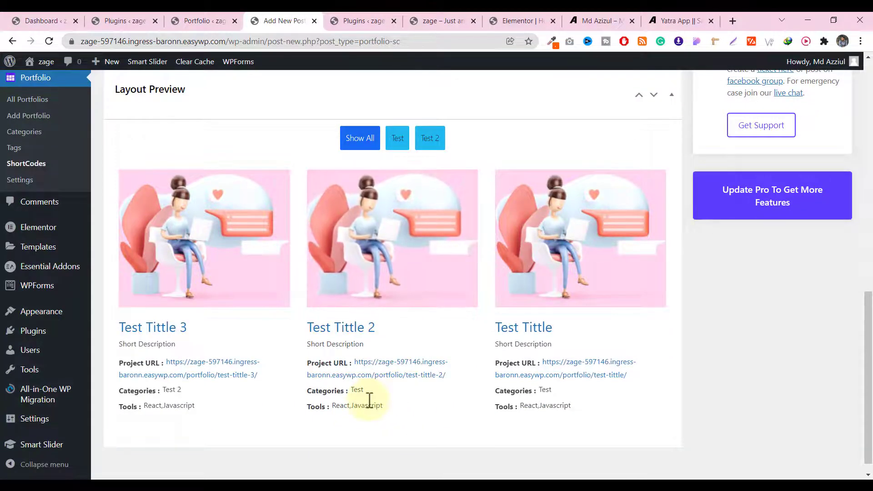
scroll(391, 383, up, 3)
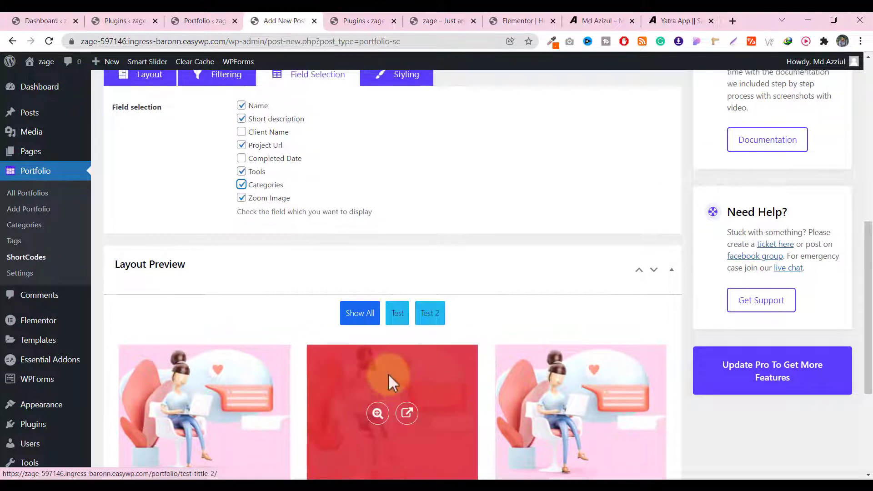
scroll(390, 382, up, 3)
scroll(338, 323, down, 6)
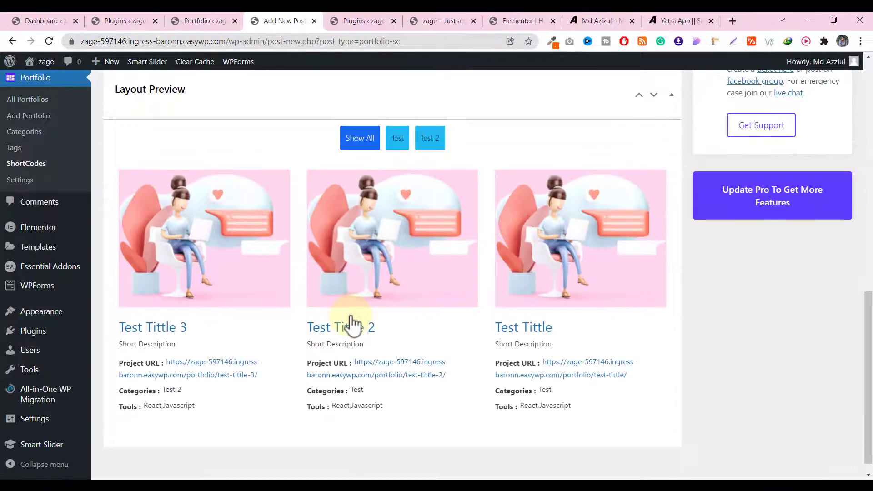
scroll(354, 327, up, 5)
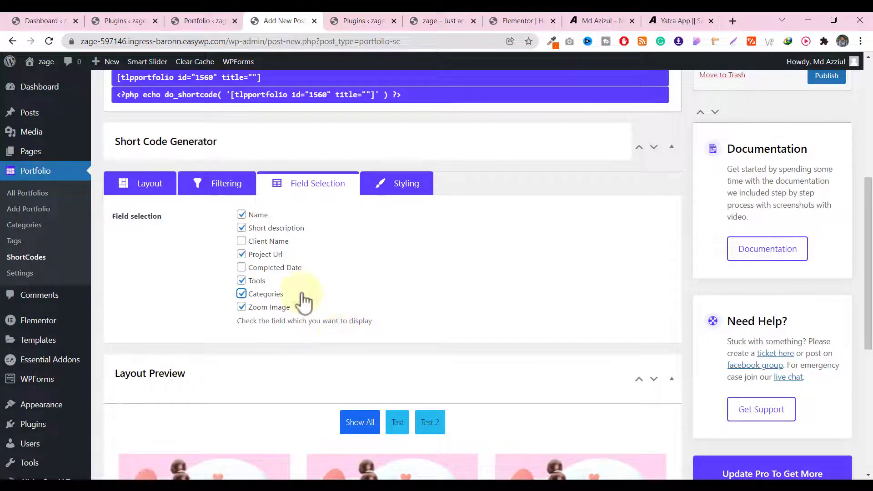
Review the shortcode's styling options for colors, buttons, titles, short description, icons and meta text
click(414, 188)
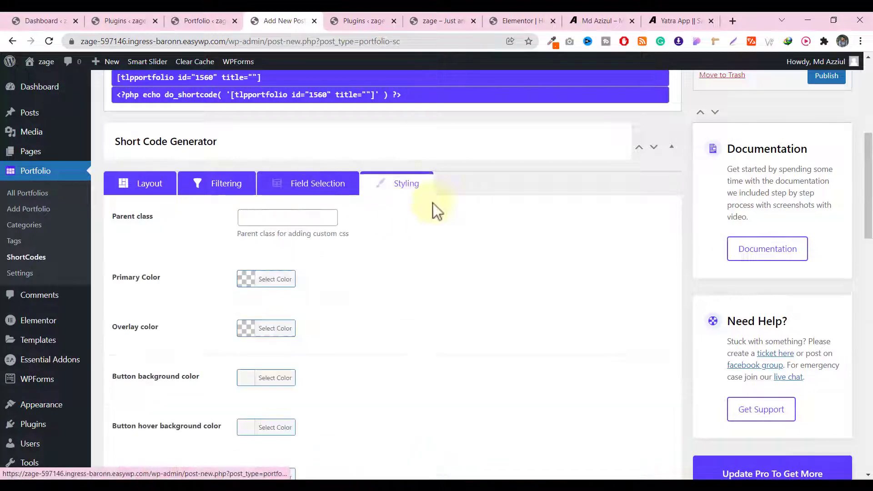
scroll(447, 219, down, 4)
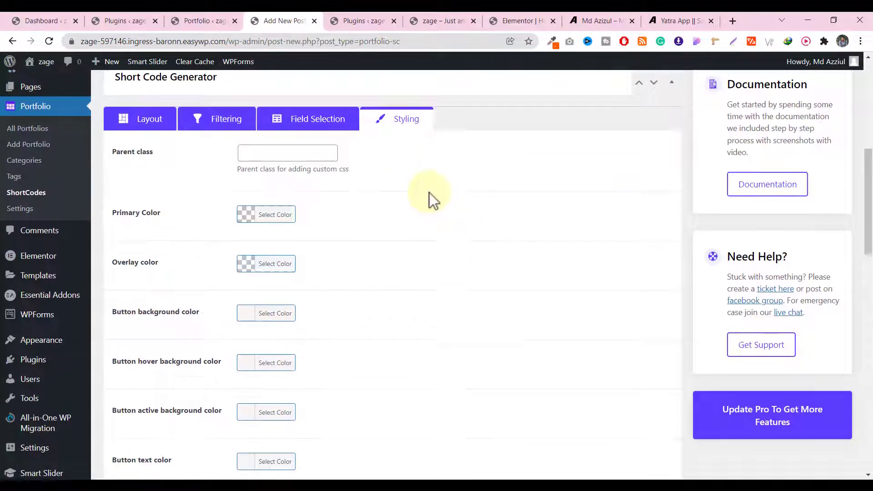
scroll(432, 198, down, 11)
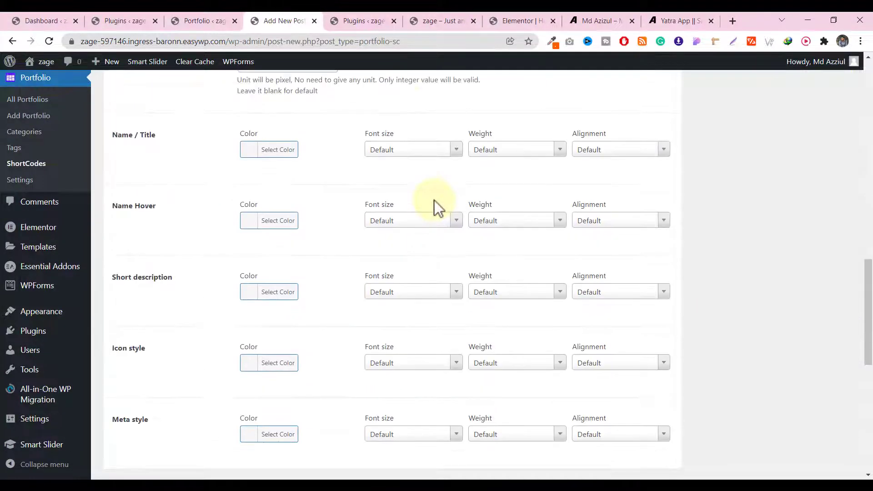
scroll(435, 206, down, 5)
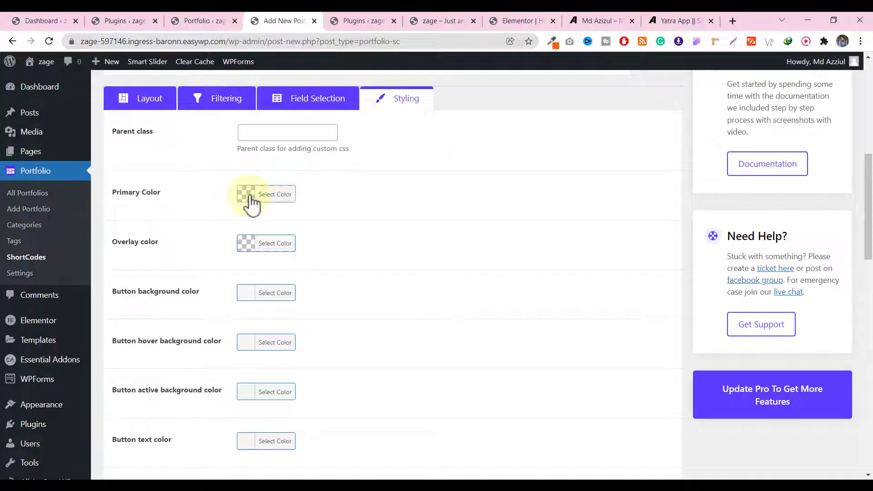
Try the near-black primary color rgb(10,10,10) for the shortcode and check it in the layout preview
click(251, 203)
drag(273, 257, 205, 371)
scroll(522, 276, down, 15)
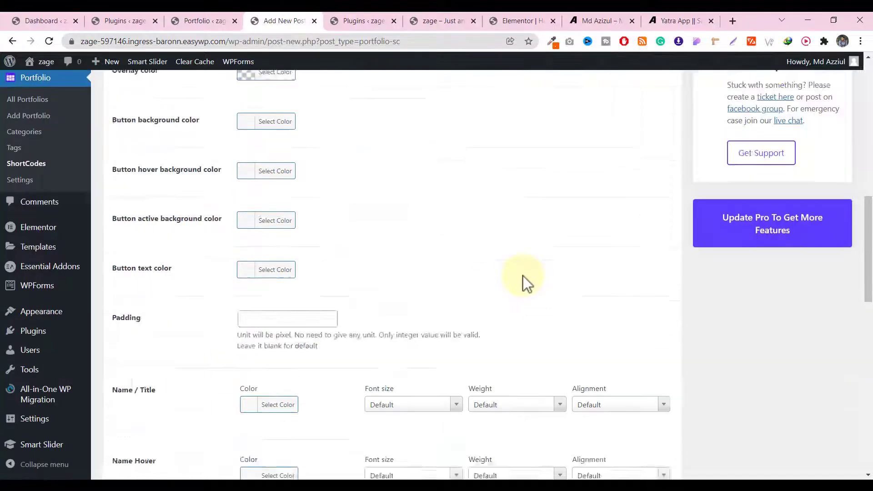
scroll(359, 391, up, 2)
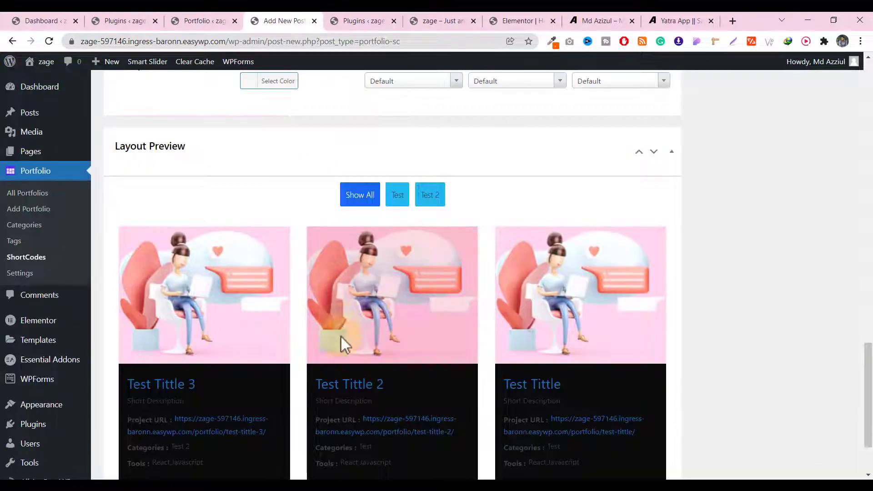
scroll(428, 318, down, 2)
scroll(390, 337, up, 15)
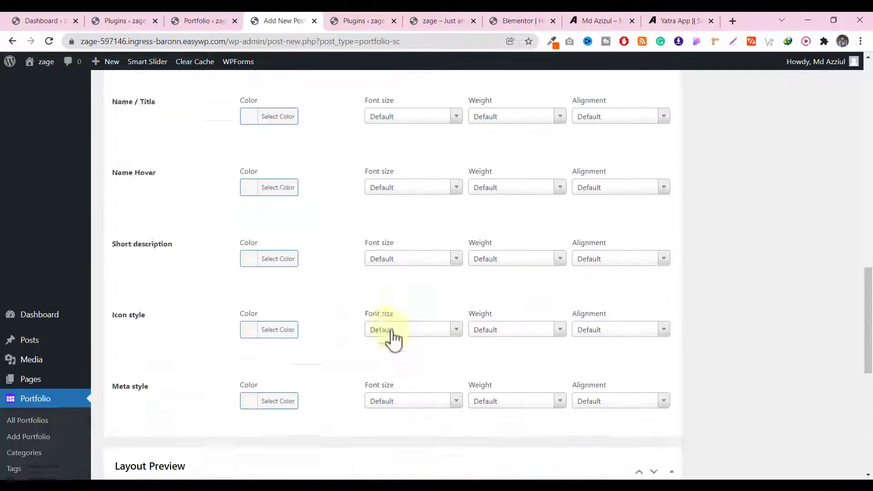
Clear the shortcode's primary color
click(246, 261)
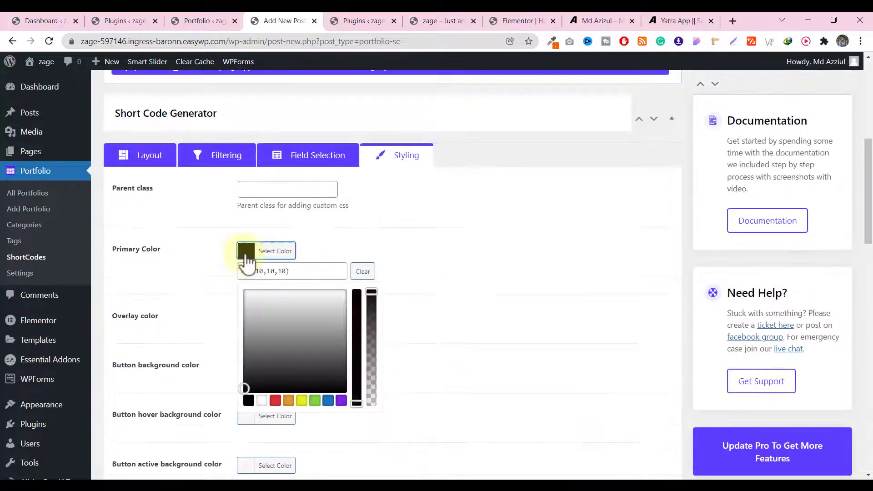
click(362, 269)
click(387, 236)
Set the button background color to black and check the filter buttons in the layout preview
scroll(386, 236, down, 3)
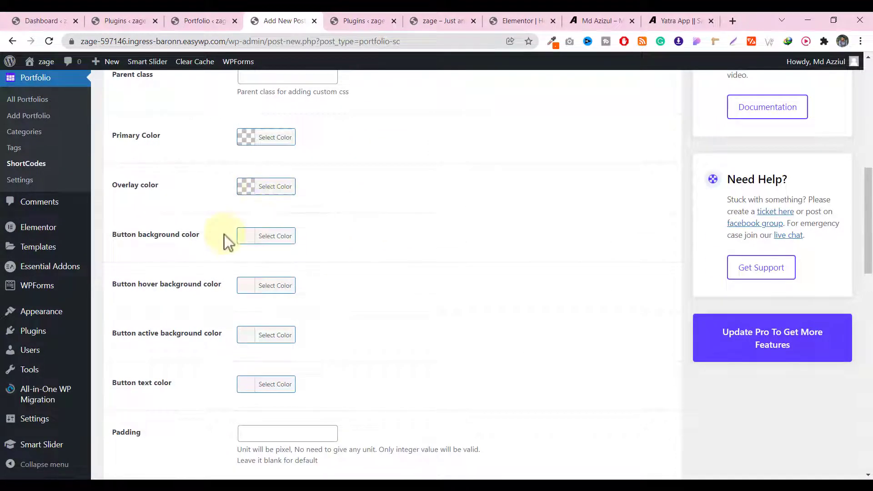
click(245, 239)
click(474, 226)
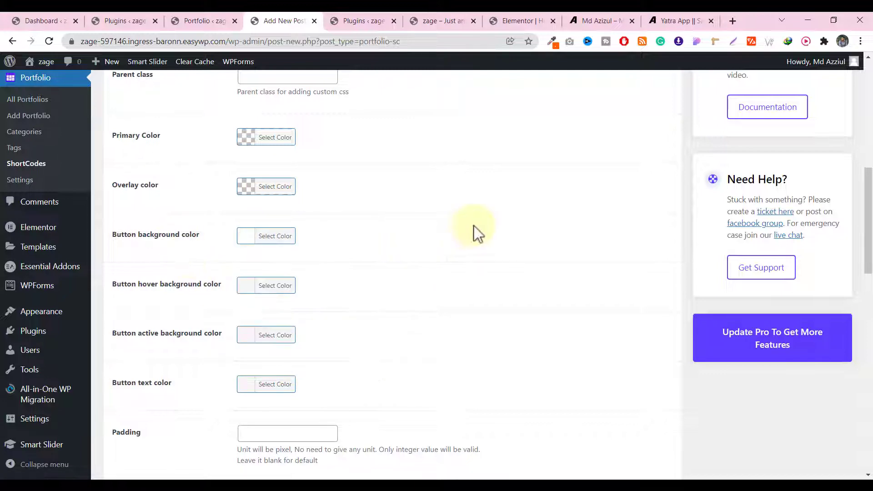
click(275, 243)
drag(259, 323, 168, 426)
click(428, 277)
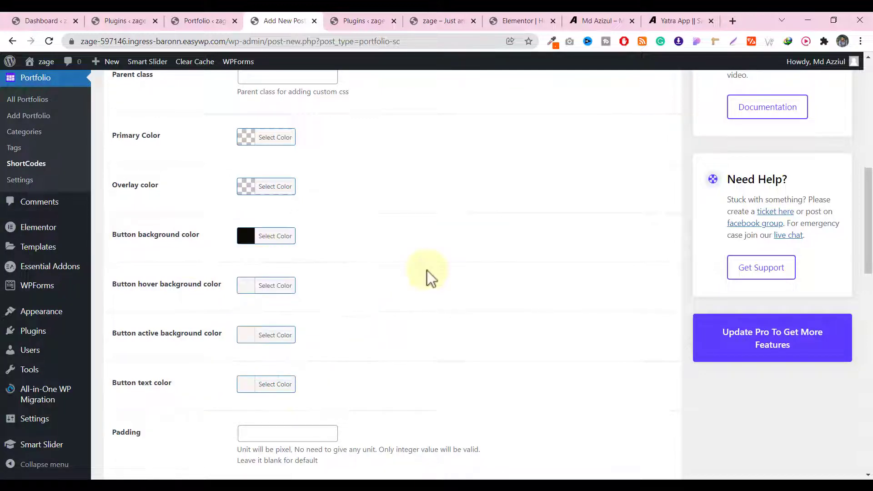
scroll(429, 277, down, 8)
scroll(428, 277, down, 6)
scroll(436, 282, up, 1)
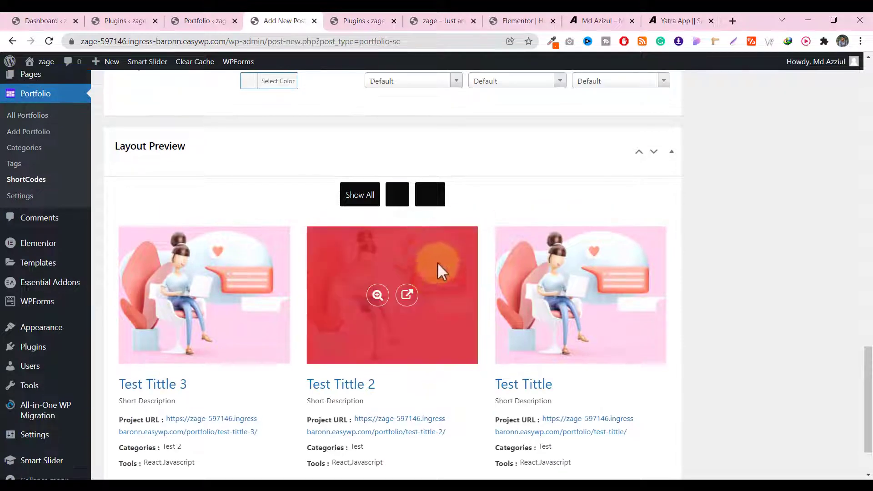
Try the preset colors for the button hover background and settle on a magenta-purple
scroll(413, 220, up, 5)
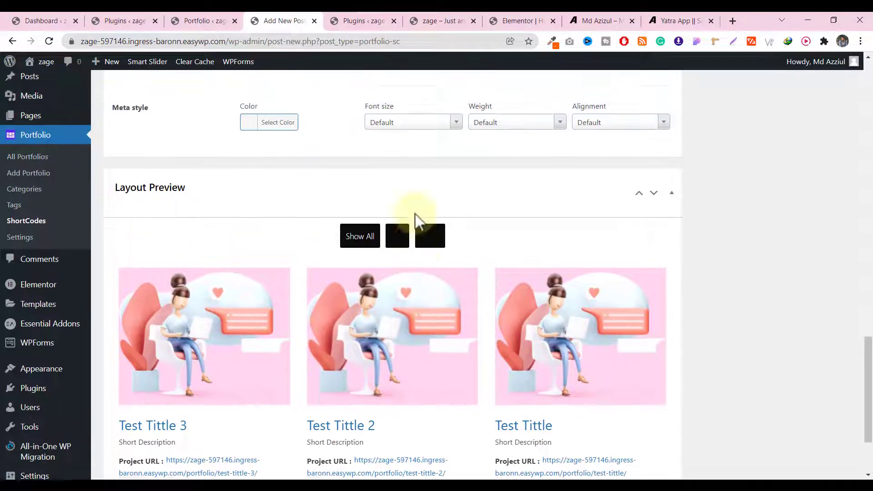
scroll(414, 214, up, 12)
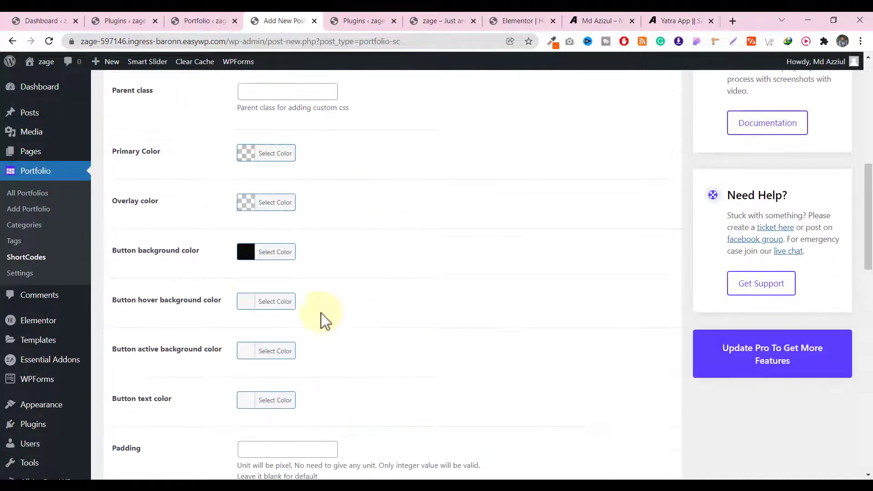
click(247, 302)
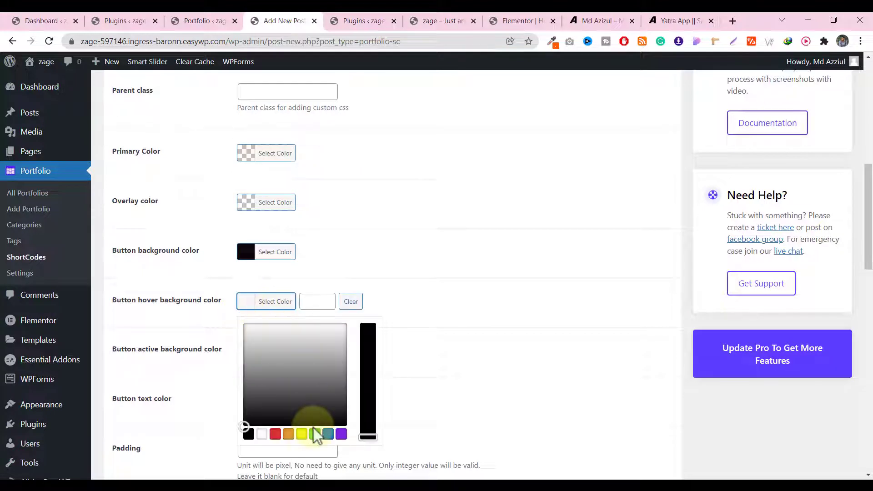
click(302, 434)
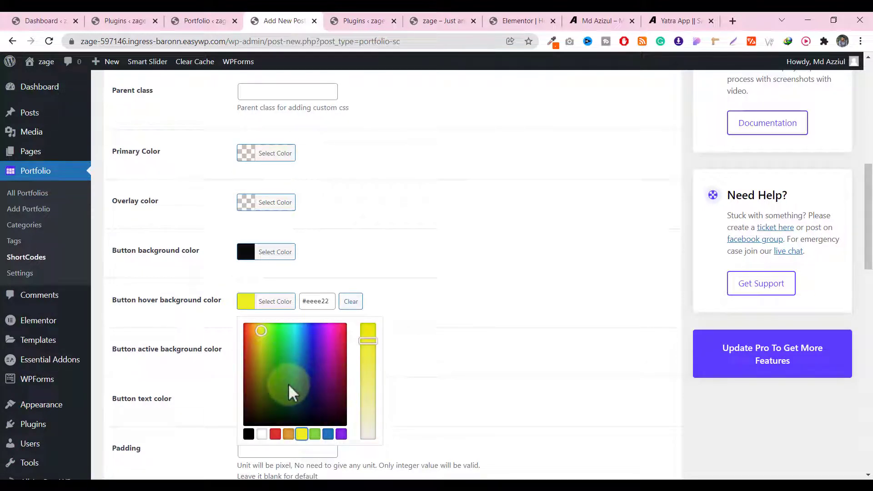
click(275, 434)
click(328, 434)
drag(341, 312, 327, 344)
click(502, 275)
Set the button active background color to black
scroll(505, 275, down, 2)
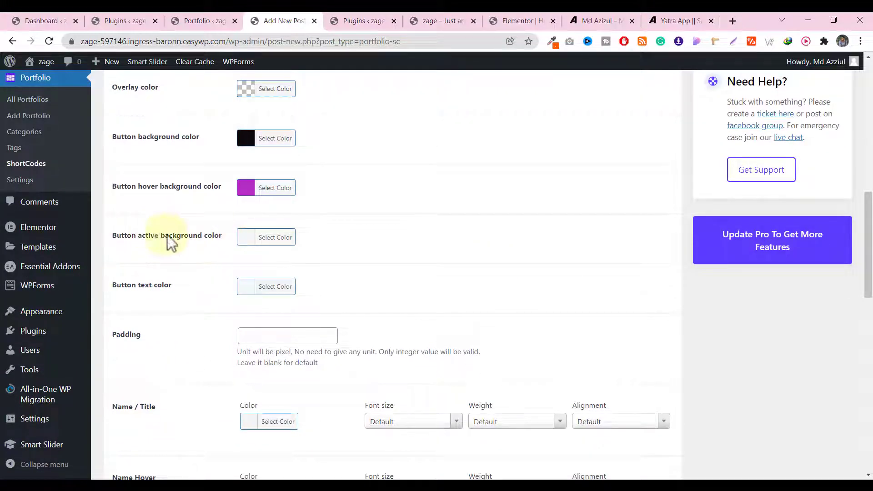
click(241, 248)
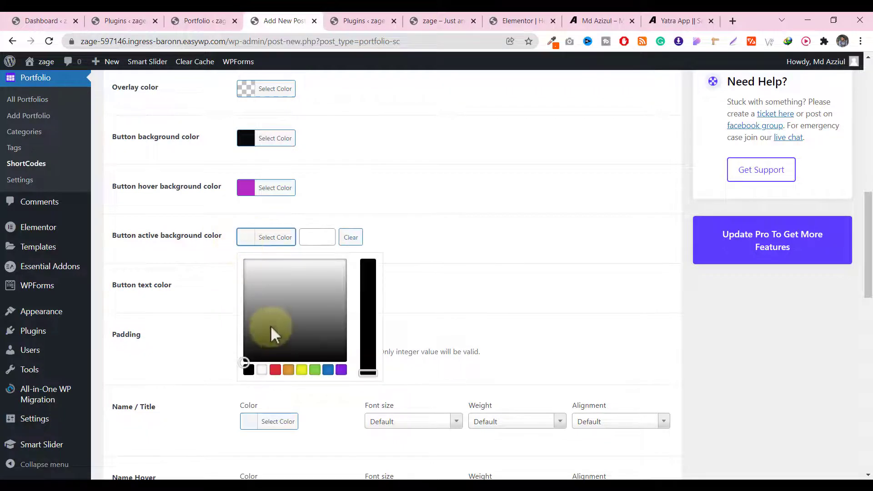
click(288, 352)
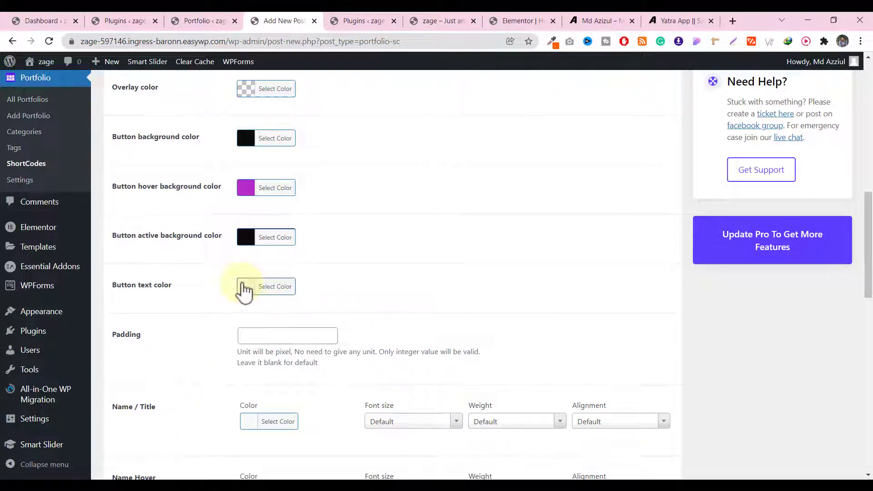
Set the button text color to white and test the Test filter button in the layout preview
click(244, 291)
drag(275, 357, 196, 278)
click(370, 228)
scroll(370, 221, down, 10)
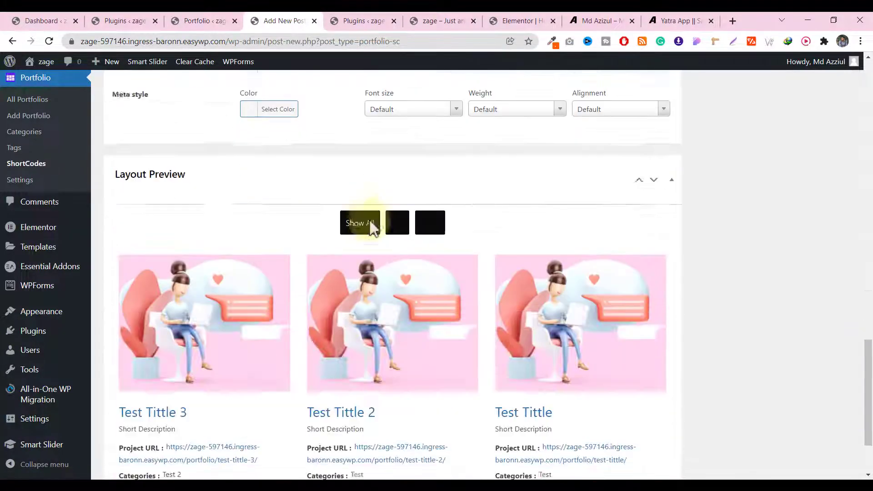
scroll(386, 216, down, 1)
scroll(426, 241, up, 3)
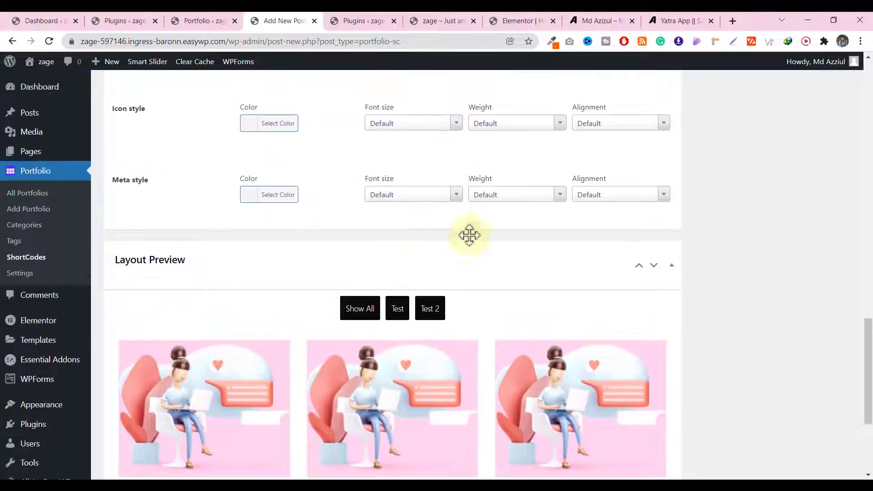
click(398, 314)
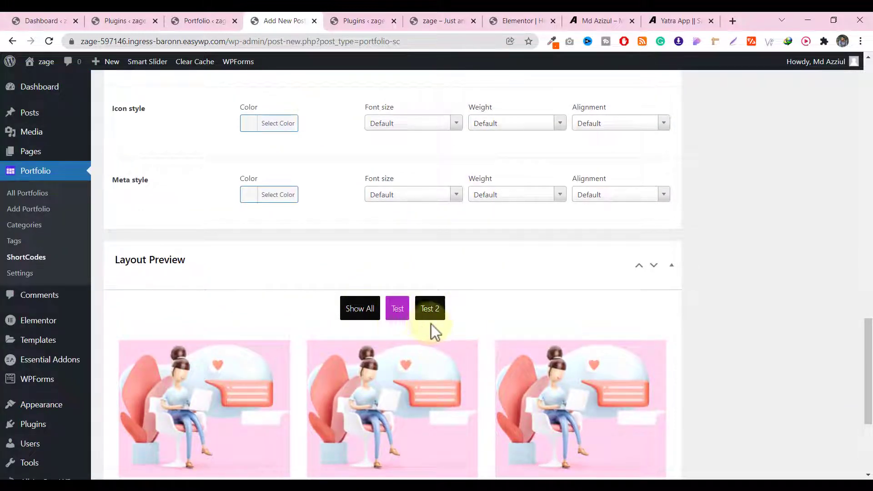
Compare the chosen button colors with the filter buttons on the finished portfolio site's Projects section
scroll(409, 306, up, 11)
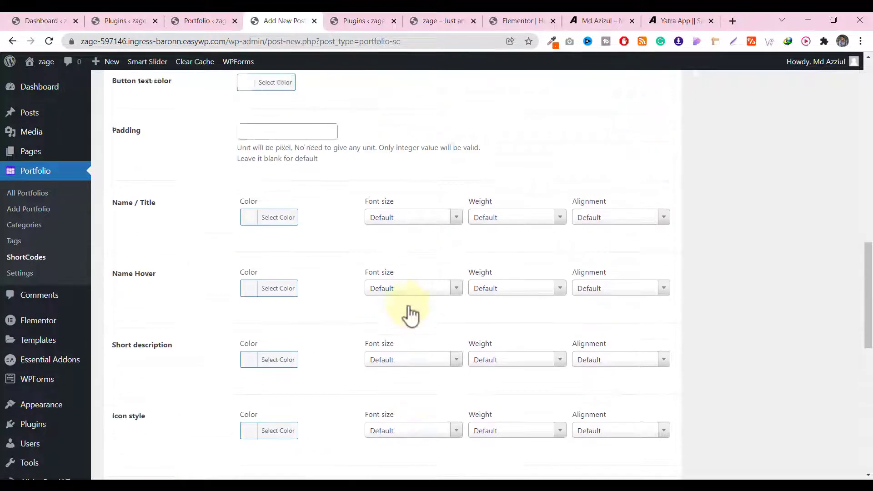
scroll(409, 312, down, 4)
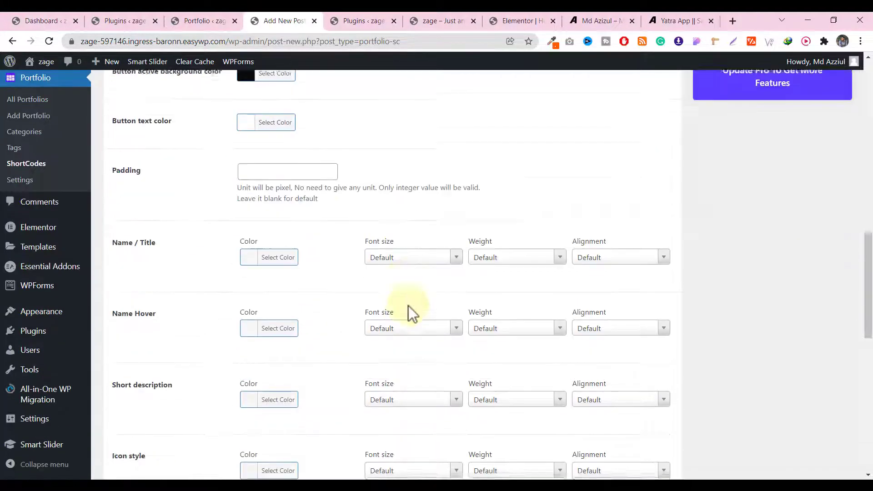
scroll(421, 335, up, 3)
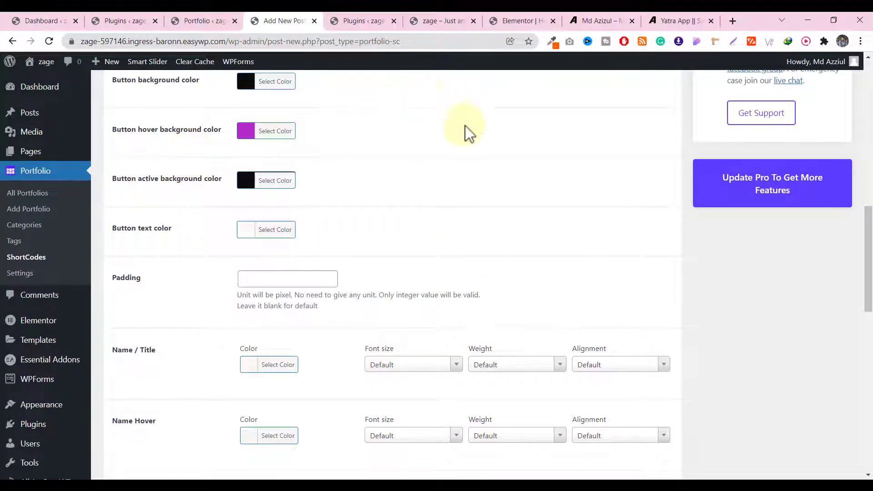
click(671, 18)
click(600, 20)
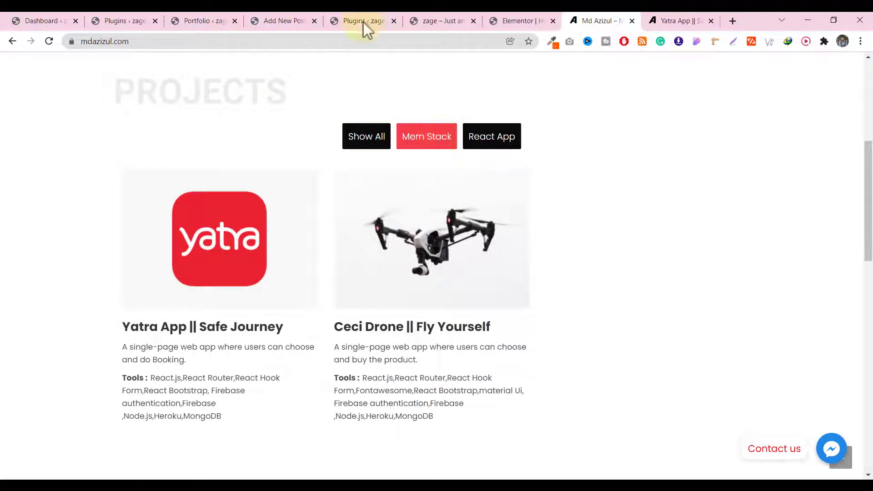
click(288, 20)
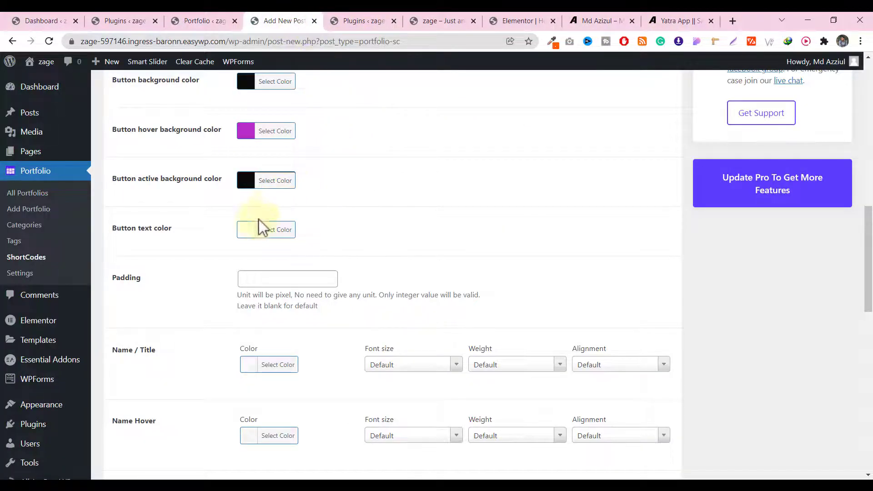
Readjust the button text color to white in the color picker
click(260, 240)
click(230, 259)
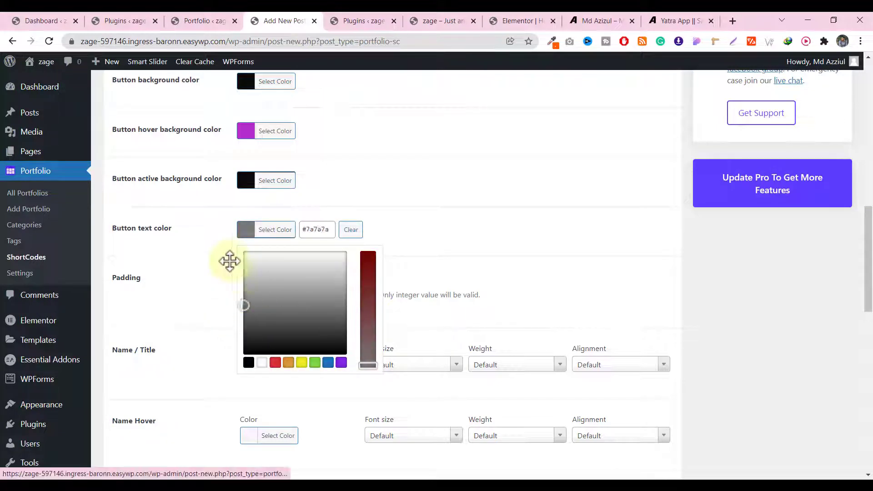
click(332, 206)
Set the Name / Title font weight to Bold and check the item titles in the layout preview
scroll(333, 205, down, 4)
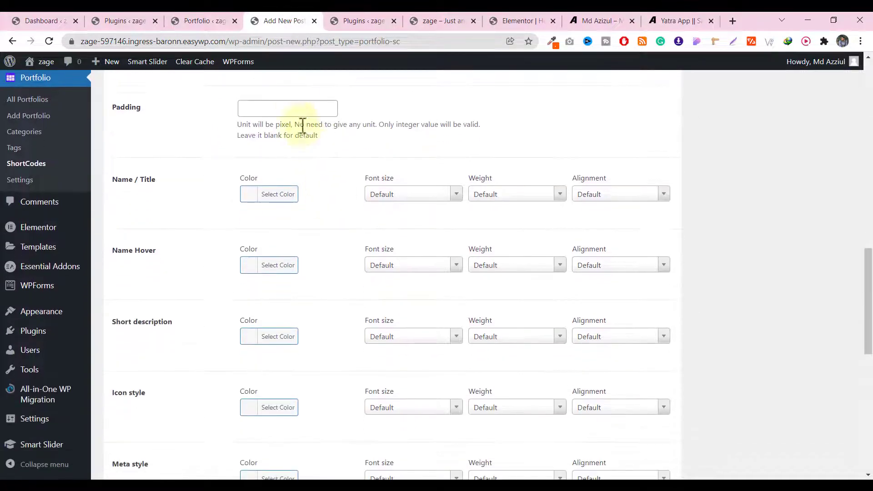
scroll(350, 180, down, 1)
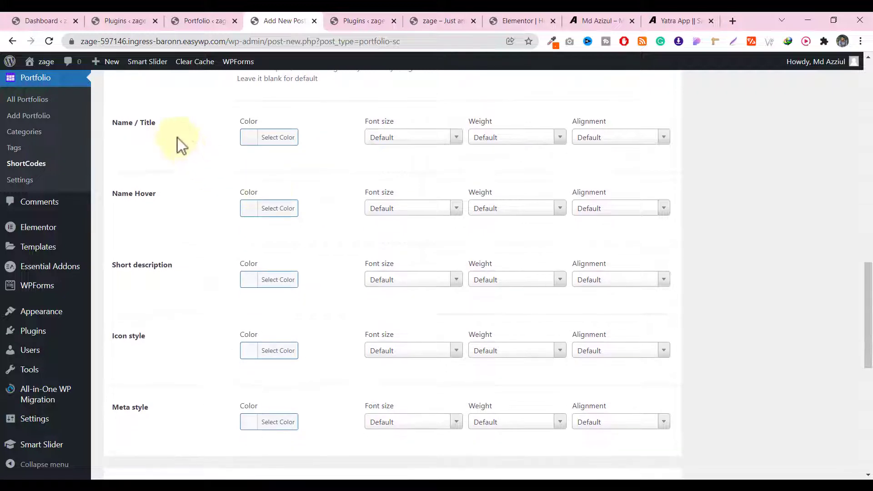
scroll(247, 176, down, 2)
scroll(321, 192, up, 3)
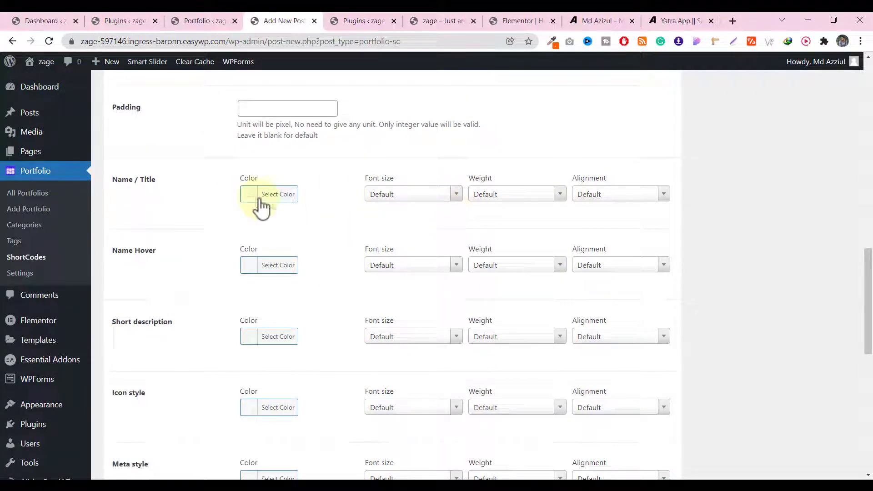
click(489, 204)
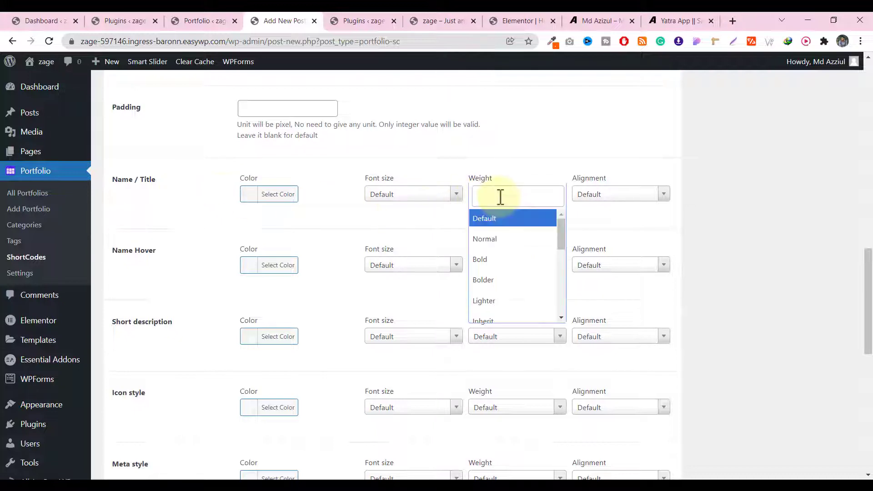
click(501, 275)
scroll(534, 157, down, 1)
scroll(534, 157, down, 5)
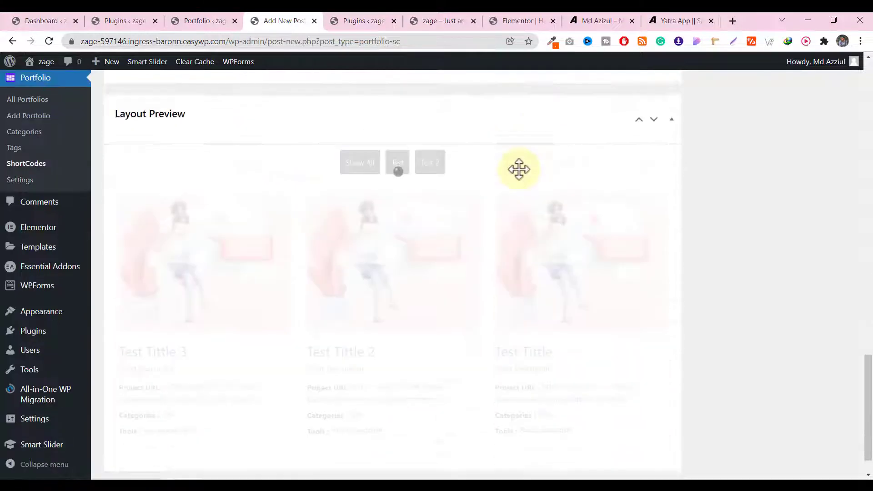
scroll(500, 204, up, 2)
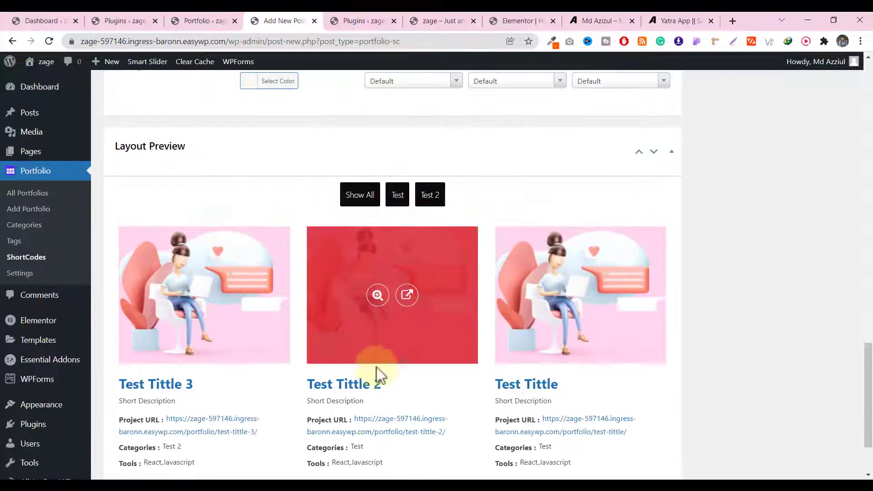
scroll(398, 359, down, 1)
Set the Name / Title color to black and check the item titles in the layout preview
scroll(399, 357, up, 9)
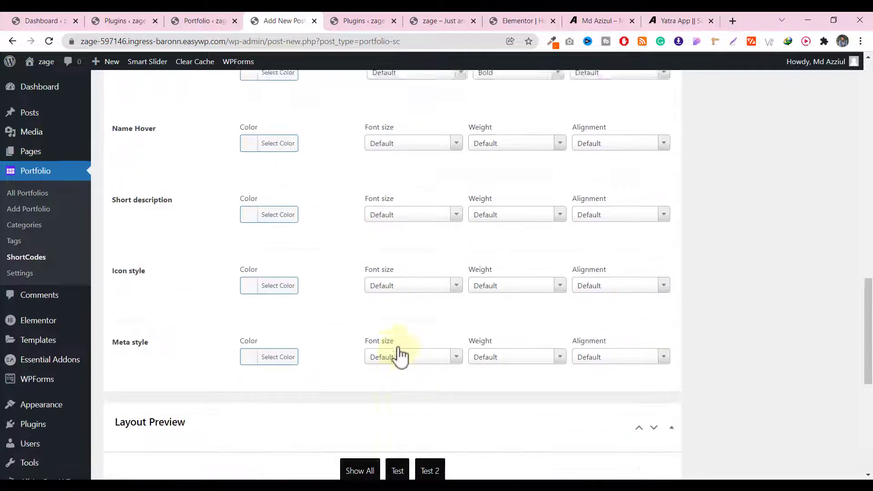
scroll(305, 200, down, 7)
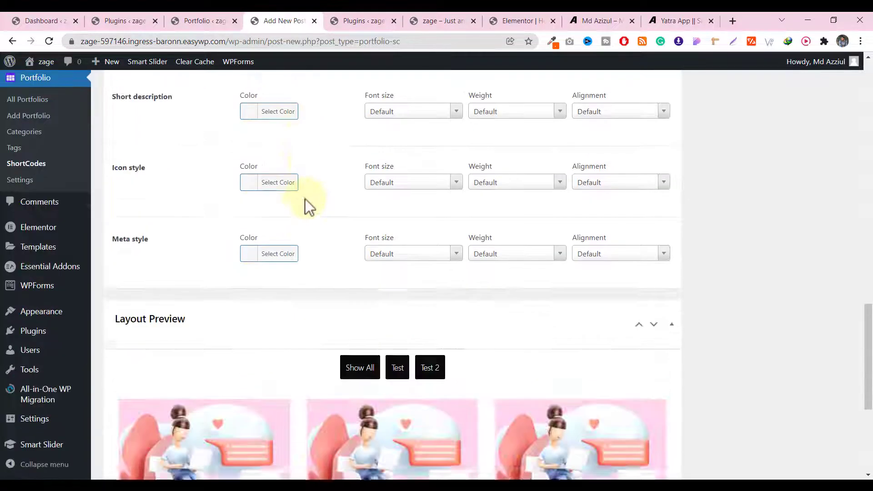
scroll(305, 200, up, 7)
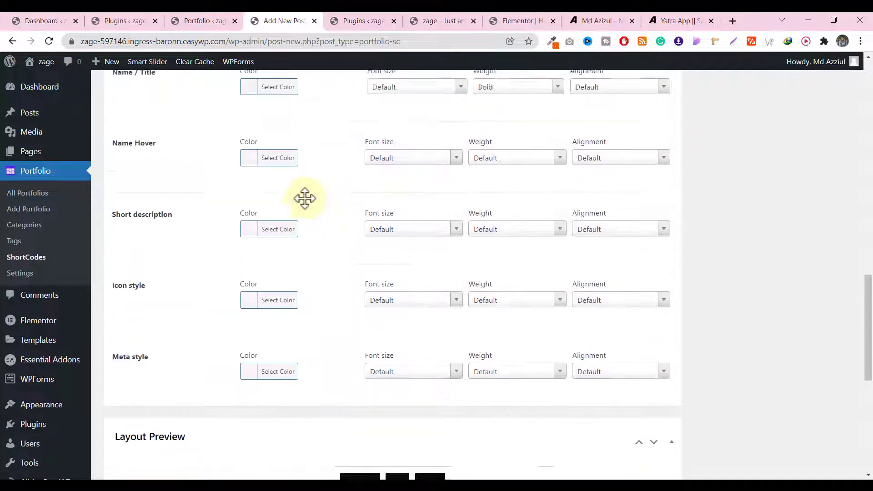
click(256, 189)
drag(249, 233, 209, 341)
click(431, 127)
scroll(431, 127, down, 8)
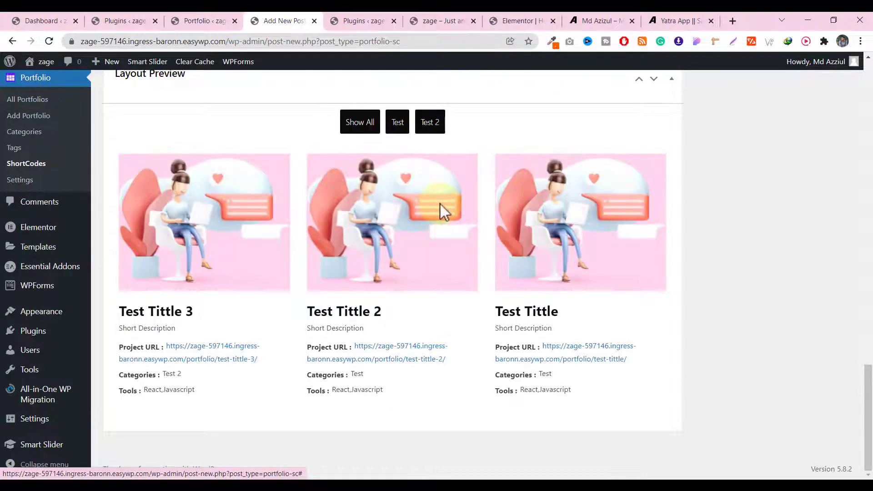
scroll(403, 322, up, 8)
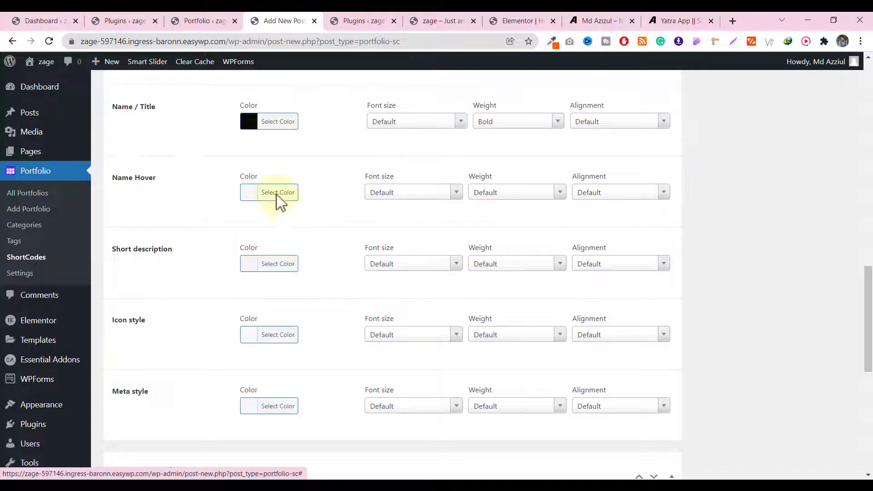
Set the Name Hover color to purple #8224e3 and its weight to Bold, and check the items in the layout preview
click(251, 200)
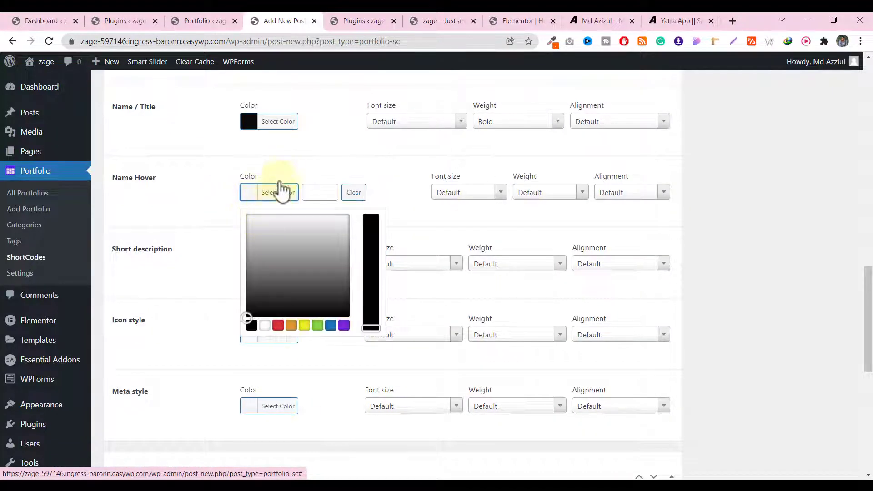
click(343, 325)
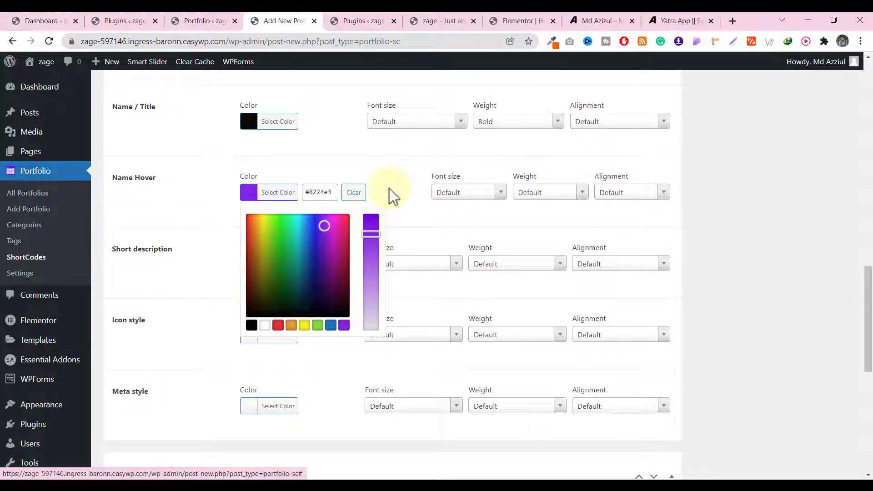
click(539, 200)
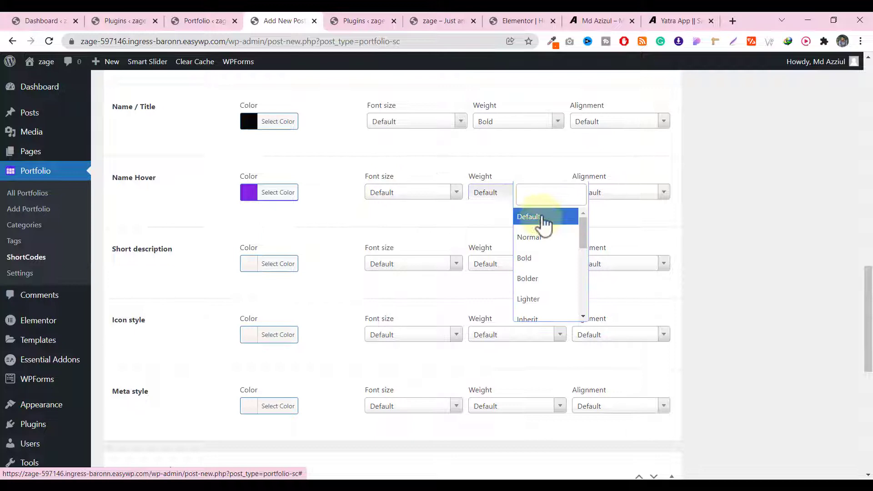
click(537, 263)
scroll(547, 209, down, 3)
scroll(547, 208, up, 3)
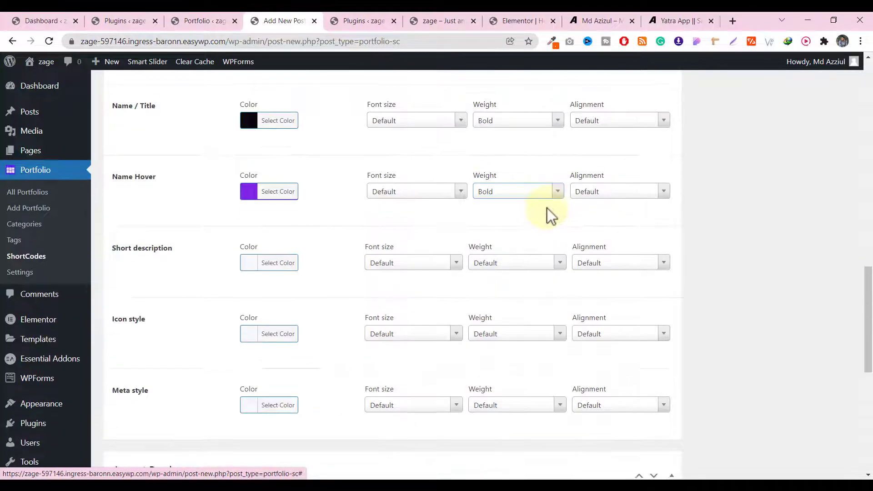
scroll(545, 209, down, 5)
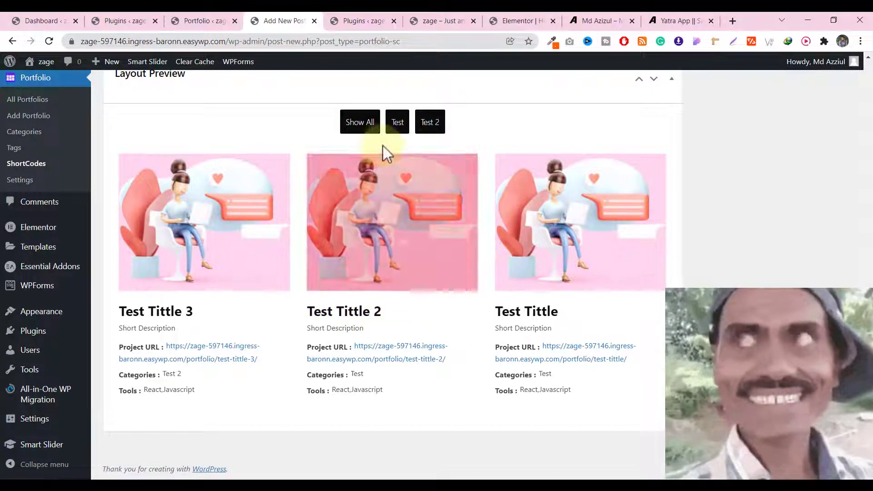
mouse_move(433, 199)
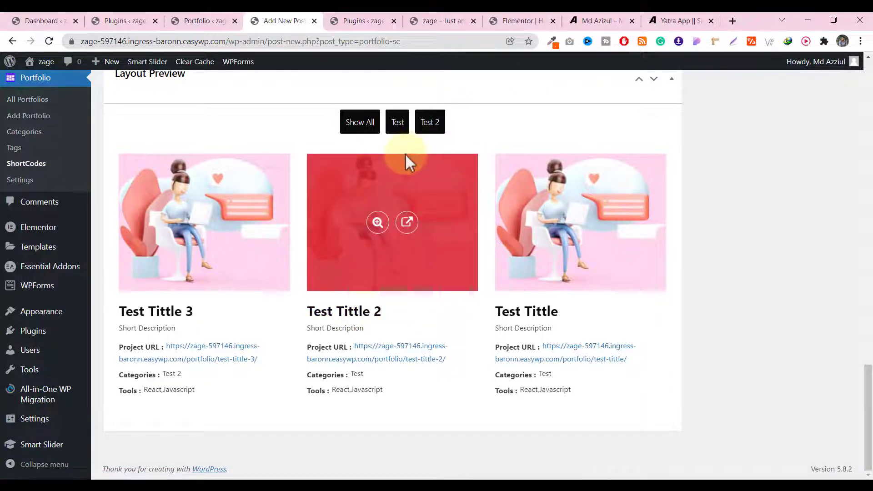
scroll(405, 159, up, 5)
scroll(403, 180, up, 5)
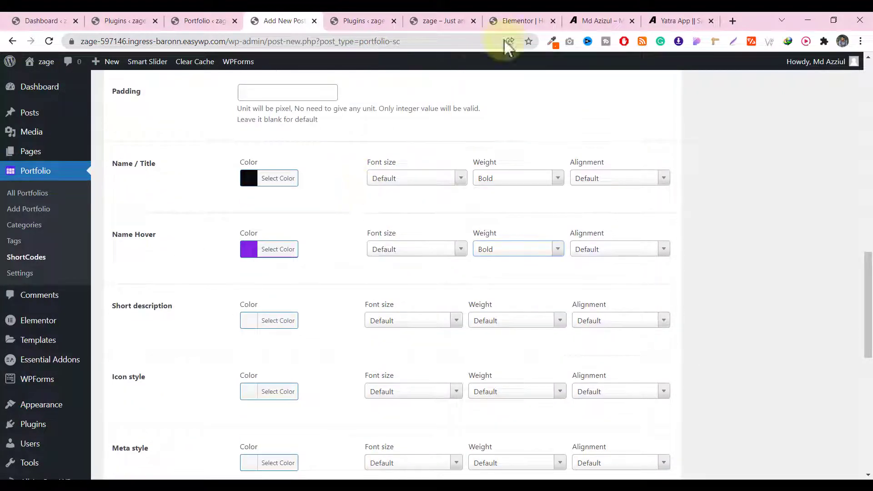
click(551, 43)
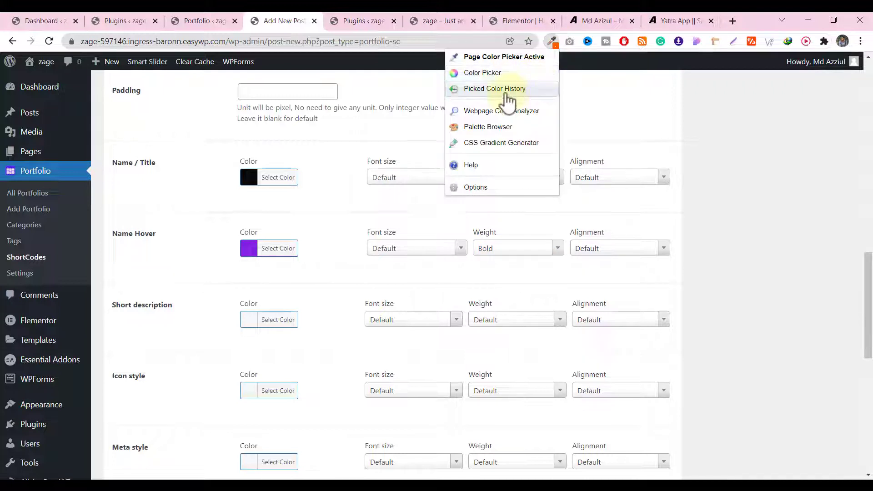
click(614, 128)
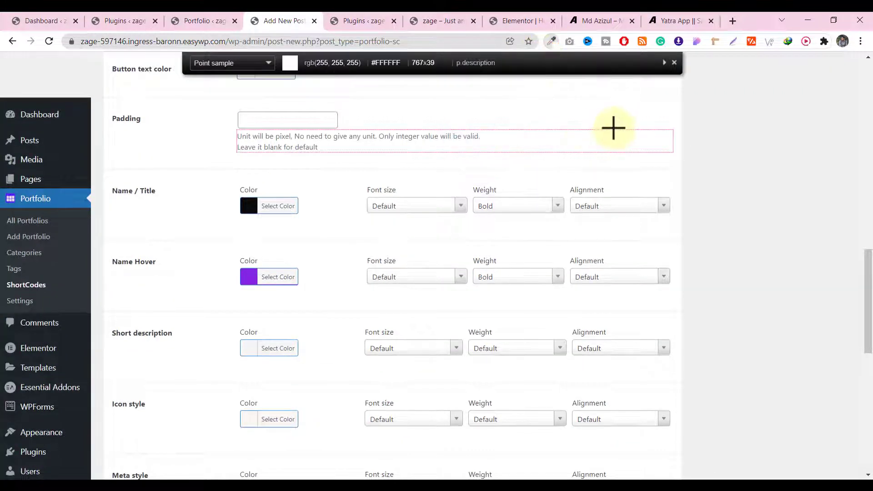
click(494, 110)
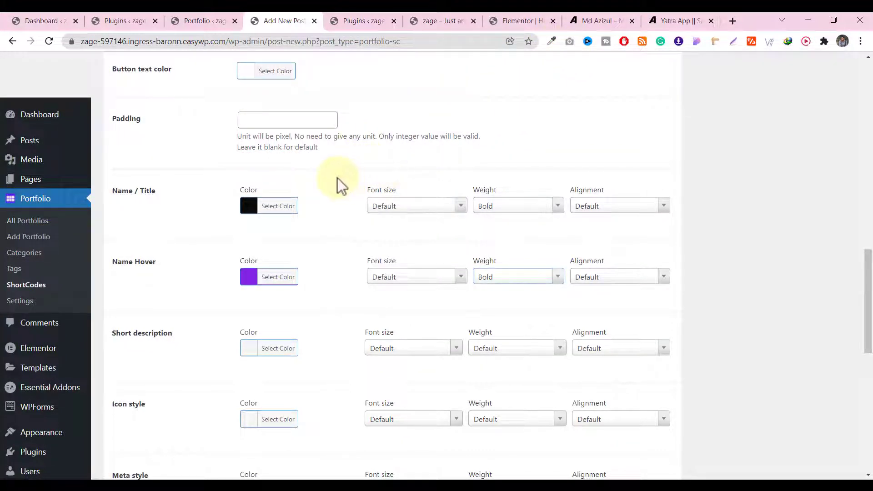
scroll(336, 178, down, 5)
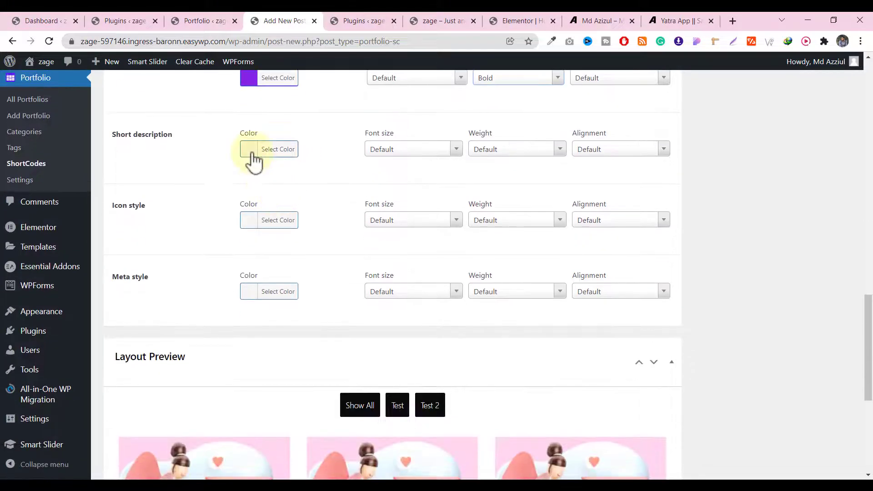
click(253, 155)
scroll(346, 316, down, 4)
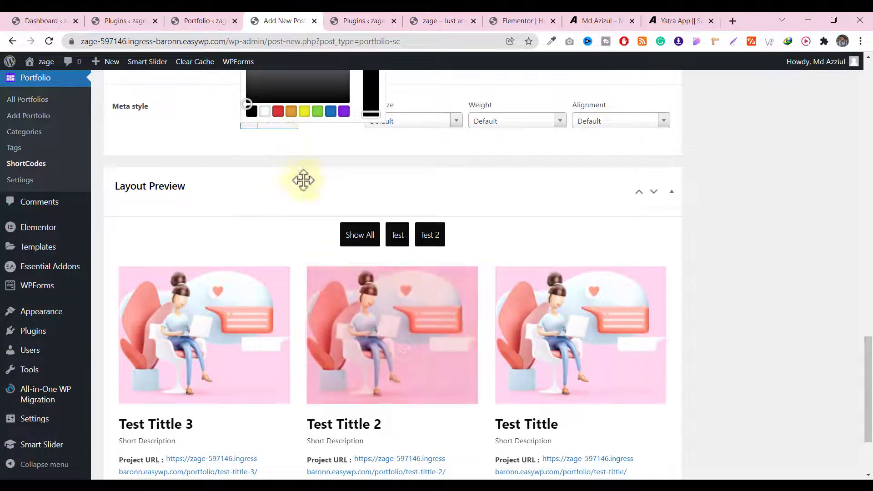
click(241, 167)
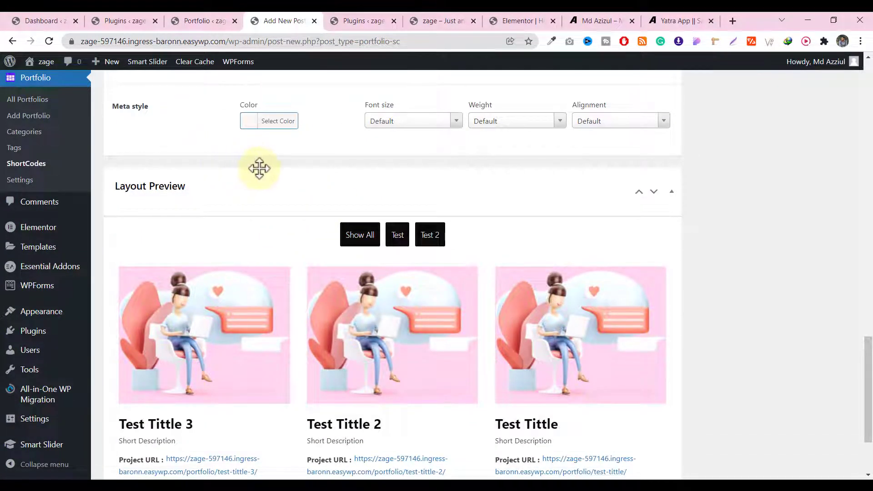
Exclude the Project Url from the shortcode's displayed fields and check the items in the layout preview
scroll(370, 252, down, 3)
scroll(360, 268, up, 6)
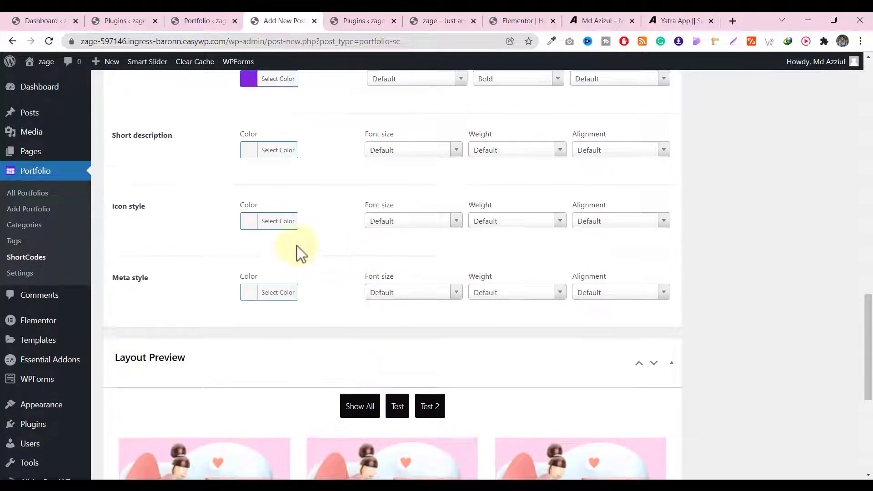
scroll(269, 218, down, 6)
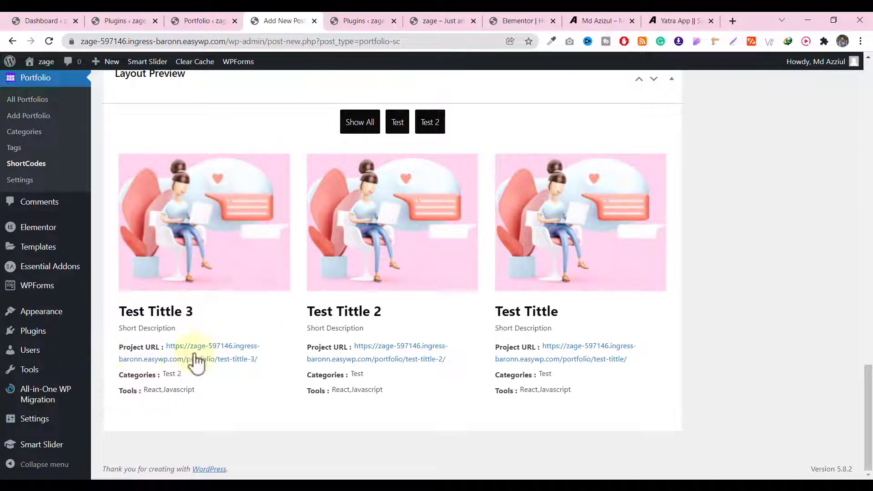
scroll(283, 315, up, 15)
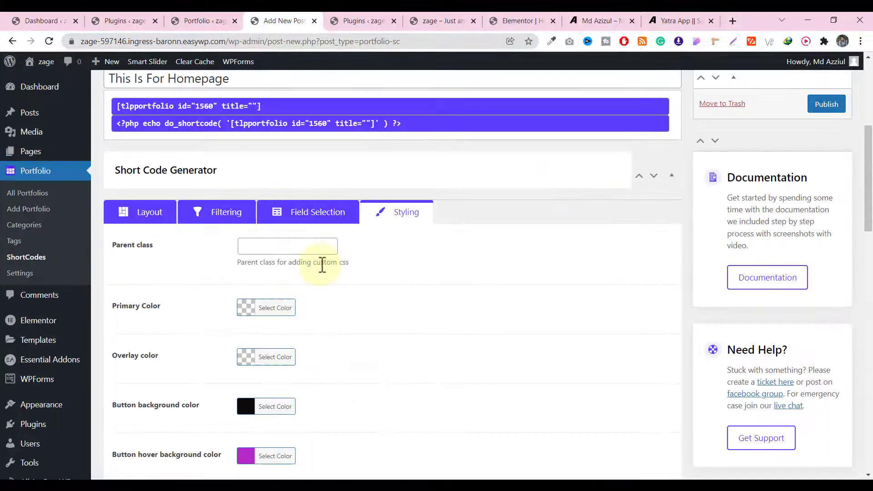
click(233, 224)
click(296, 223)
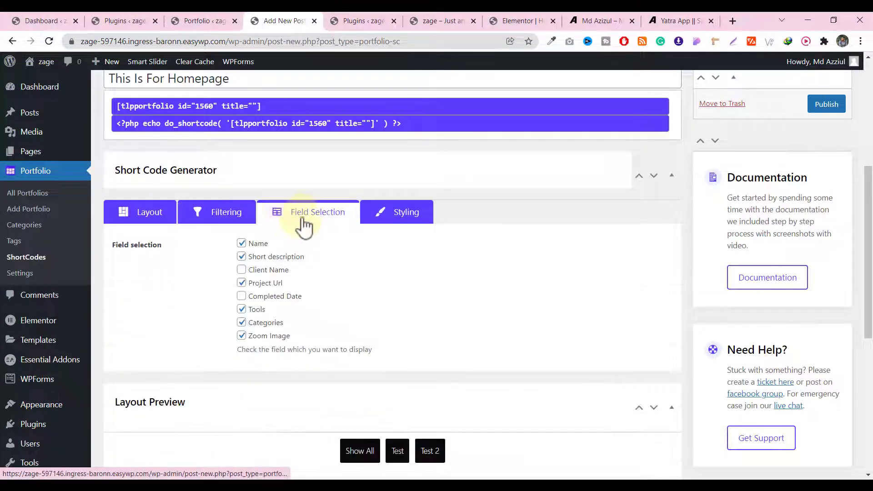
scroll(313, 217, down, 1)
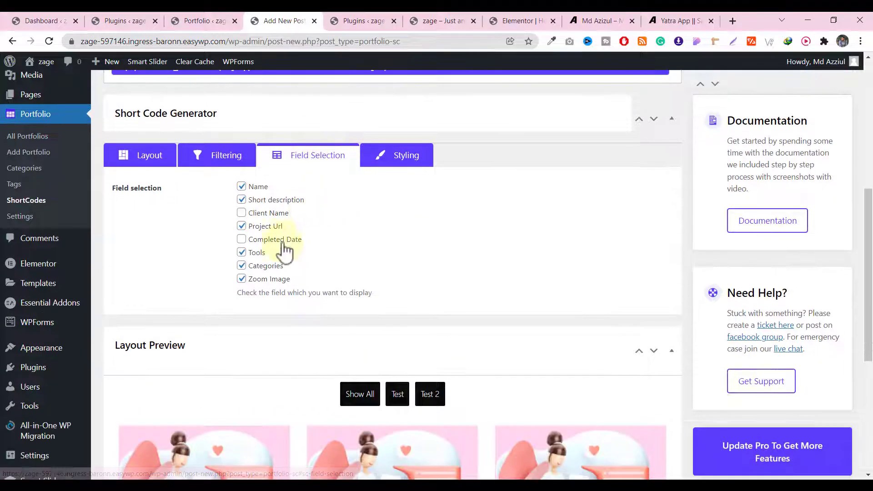
click(260, 227)
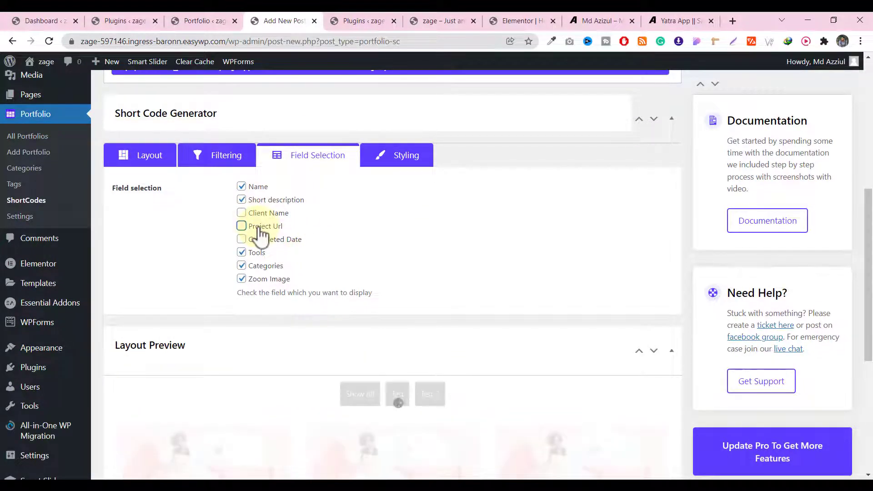
scroll(343, 234, down, 6)
scroll(438, 284, up, 2)
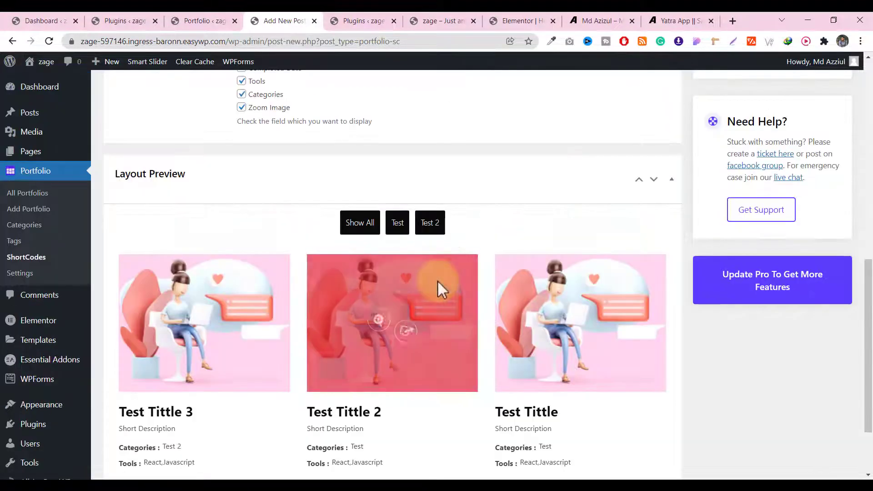
Publish the "This Is For Homepage" shortcode
scroll(500, 264, up, 4)
scroll(828, 232, up, 3)
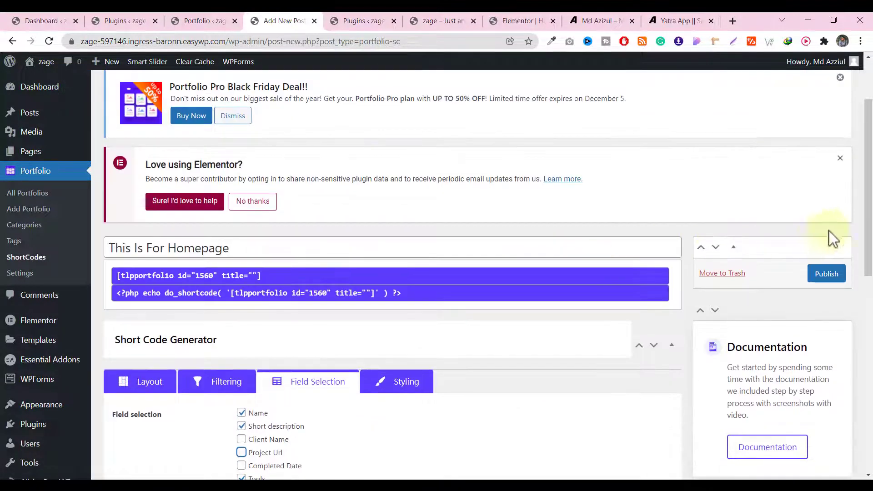
click(827, 275)
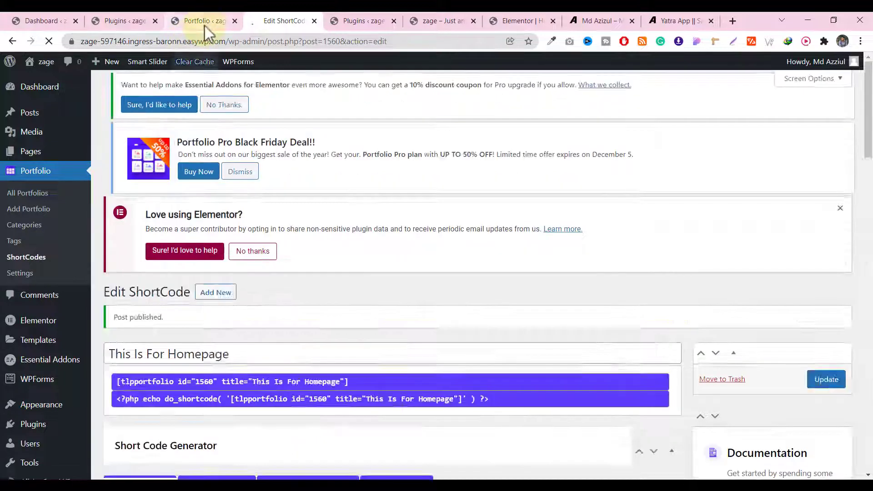
Open the plugin's shortcode list and copy the "This Is For Homepage" portfolio shortcode
click(204, 21)
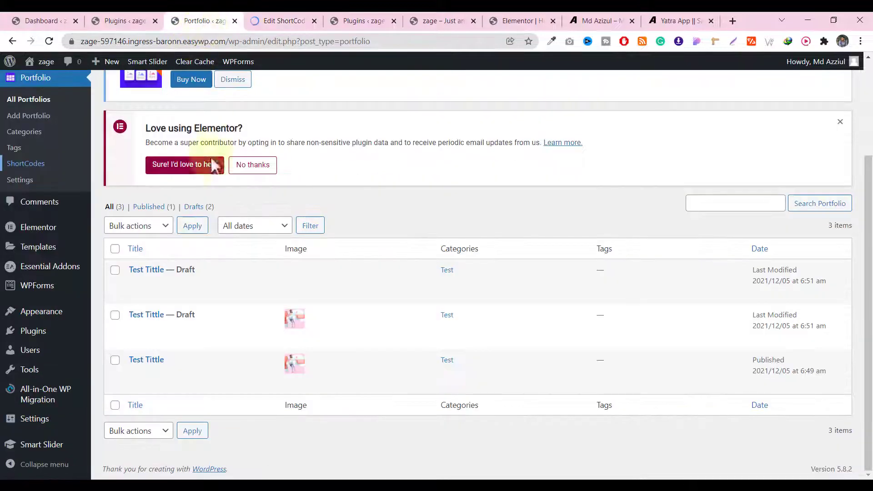
click(51, 166)
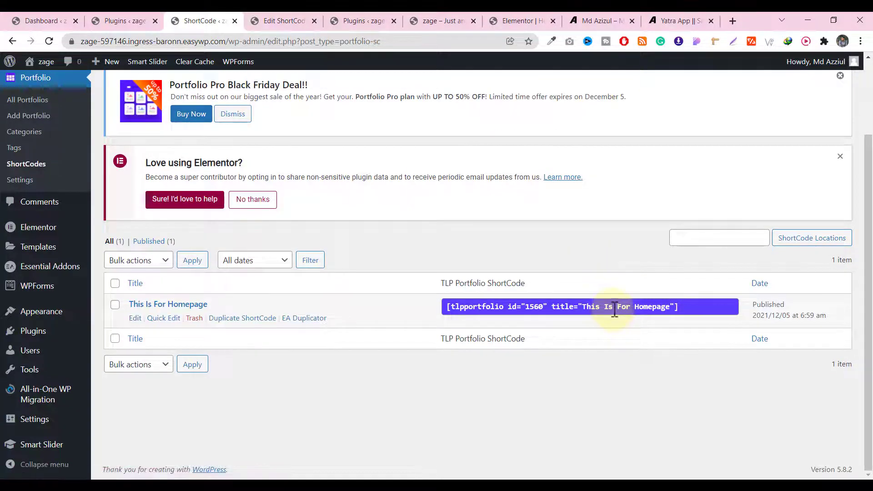
click(613, 309)
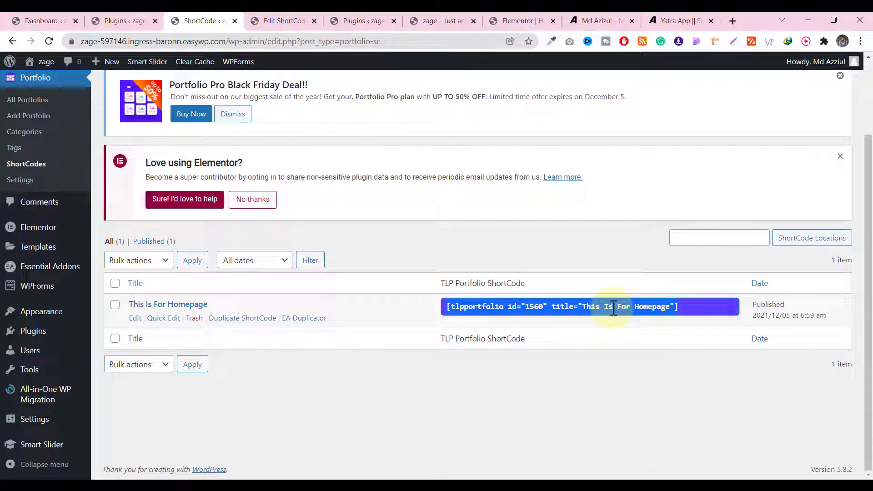
Switch to the homepage's Elementor editor and add a single-column section directly above "Our Happy Clients", closing the Navigator
click(495, 24)
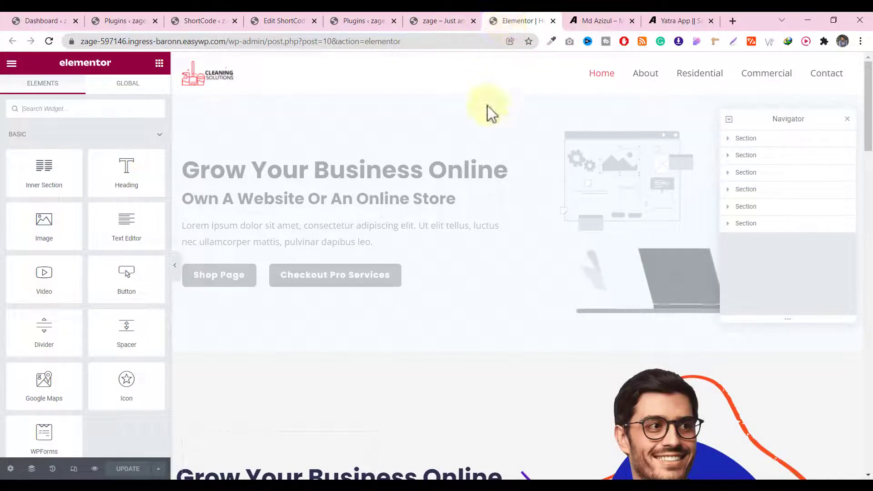
click(456, 24)
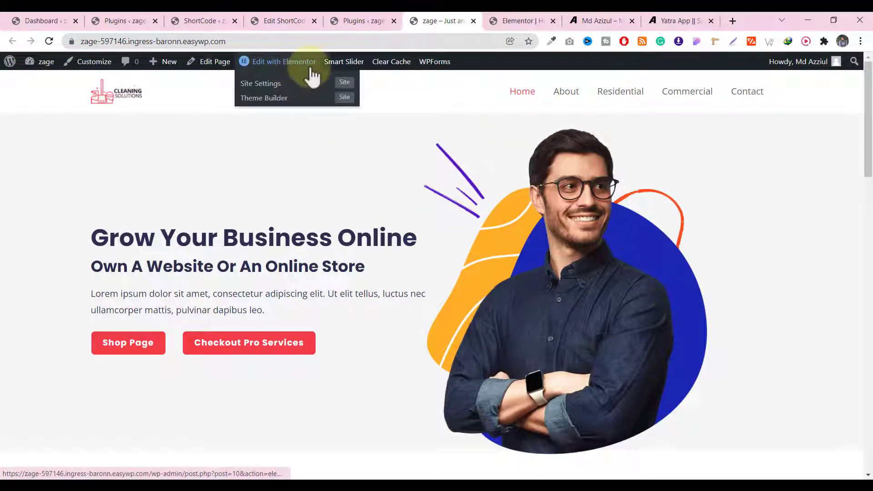
click(515, 23)
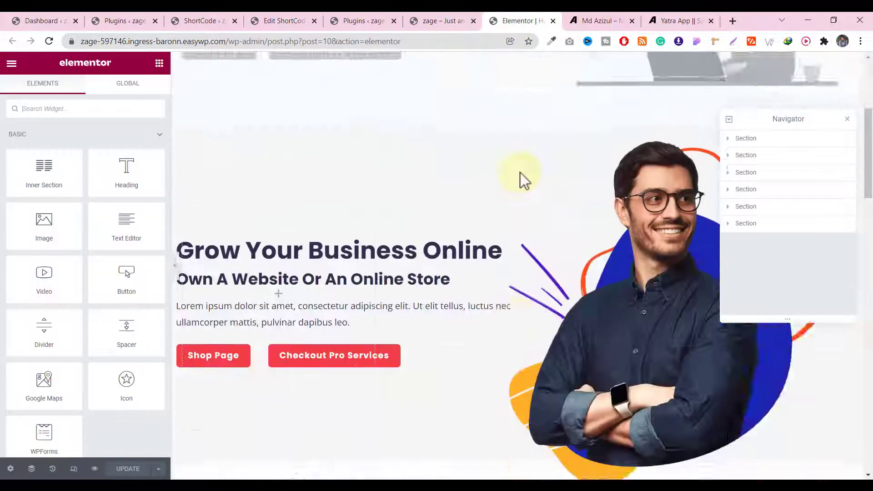
scroll(520, 172, down, 10)
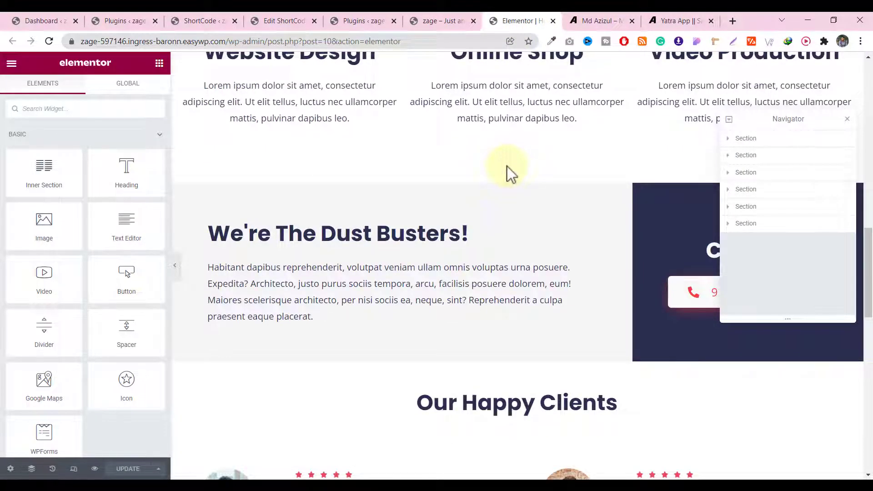
scroll(509, 172, down, 4)
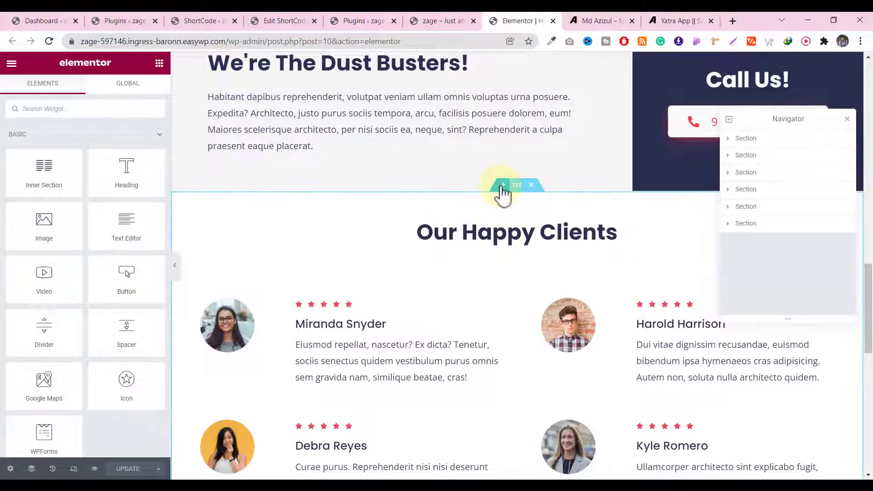
click(502, 185)
click(847, 119)
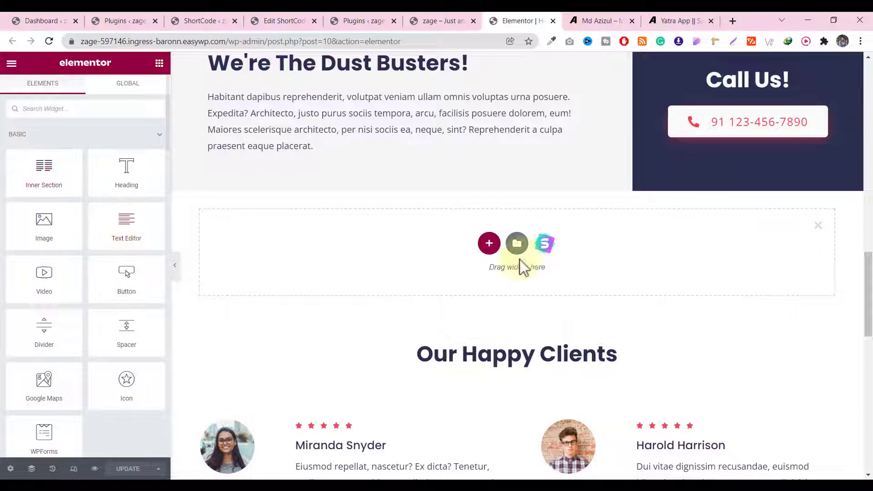
click(488, 245)
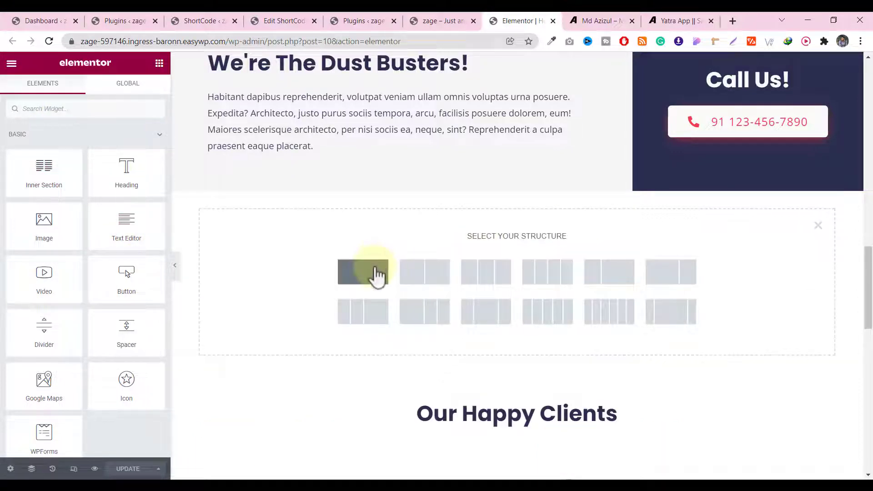
click(376, 274)
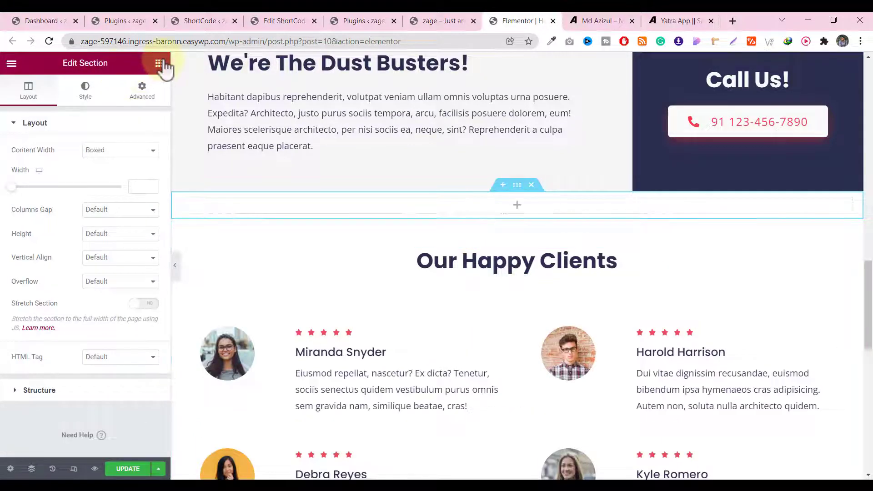
Add a Shortcode widget to the new empty section, enter the "This Is For Homepage" portfolio shortcode with ID 1560, and apply it
click(158, 64)
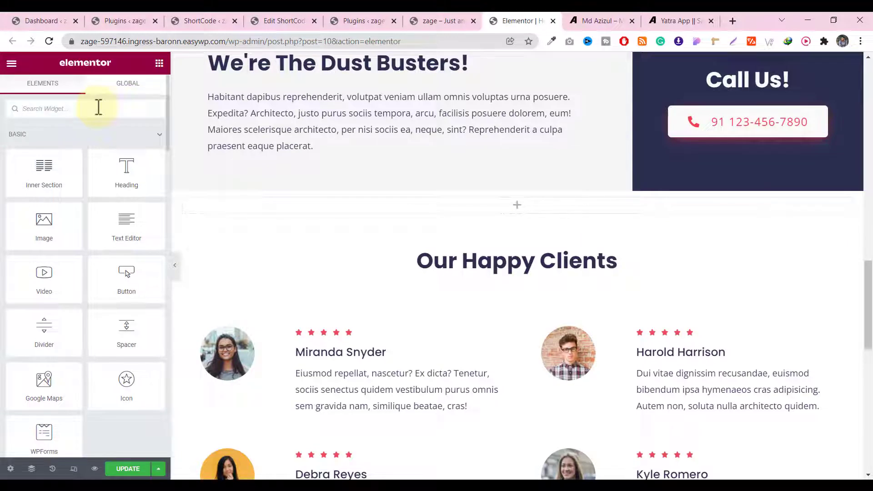
text(short)
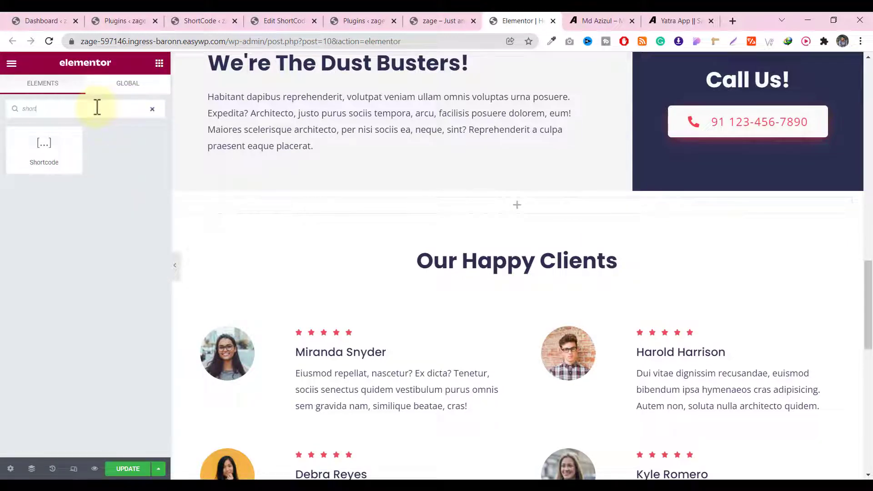
drag(69, 142, 578, 207)
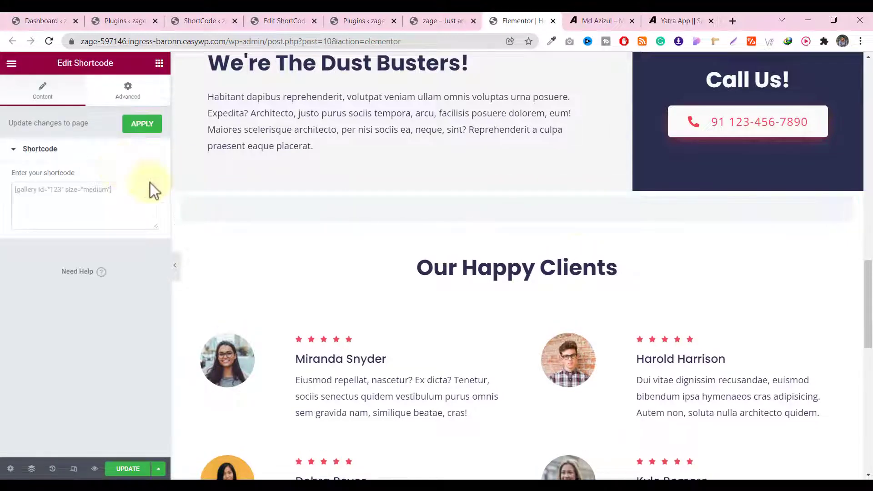
click(76, 197)
text([tlpportfolio id="1560" title="This is For Homepage"])
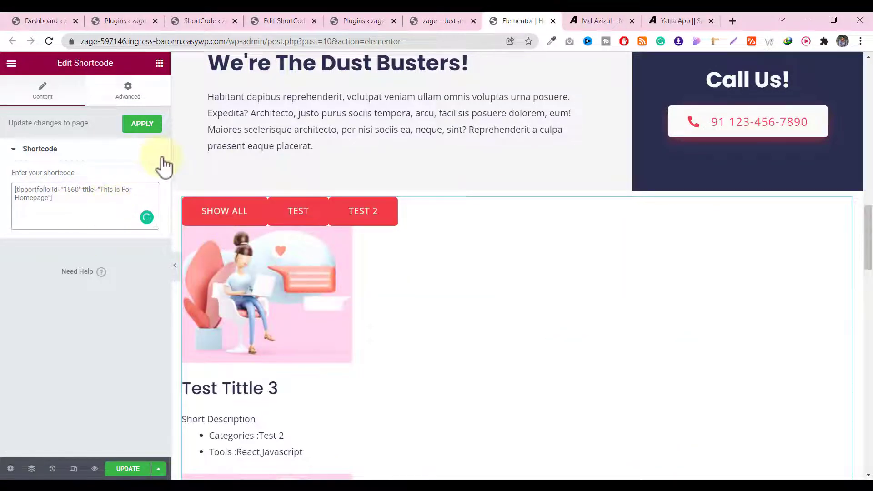
click(142, 130)
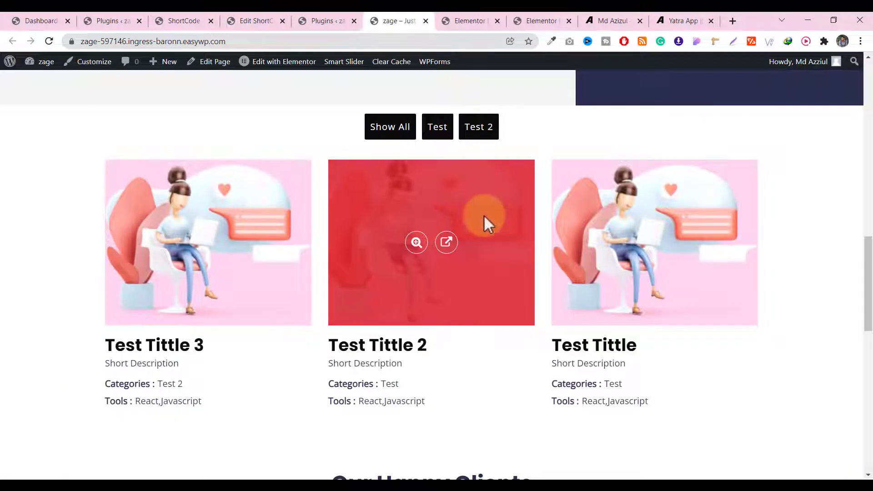
Check the portfolio section on the live homepage by filtering its items with Test, Test 2 and Show All
scroll(272, 236, down, 1)
scroll(406, 148, up, 2)
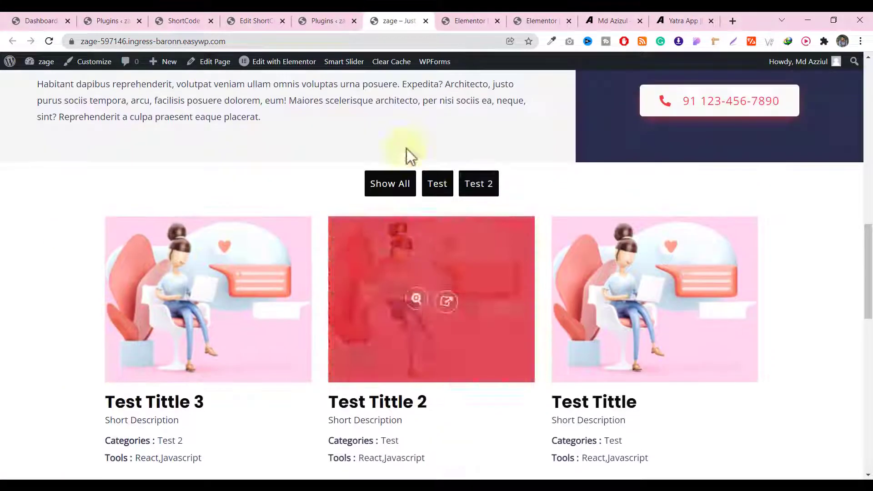
click(453, 186)
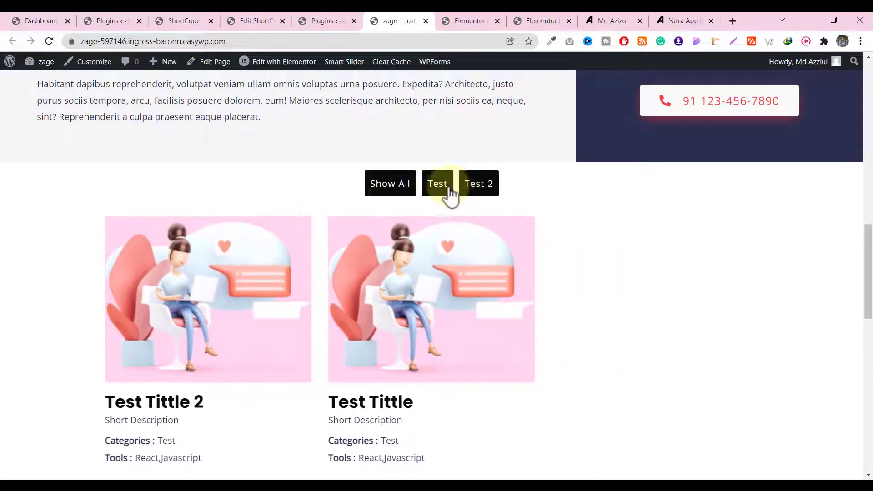
click(486, 189)
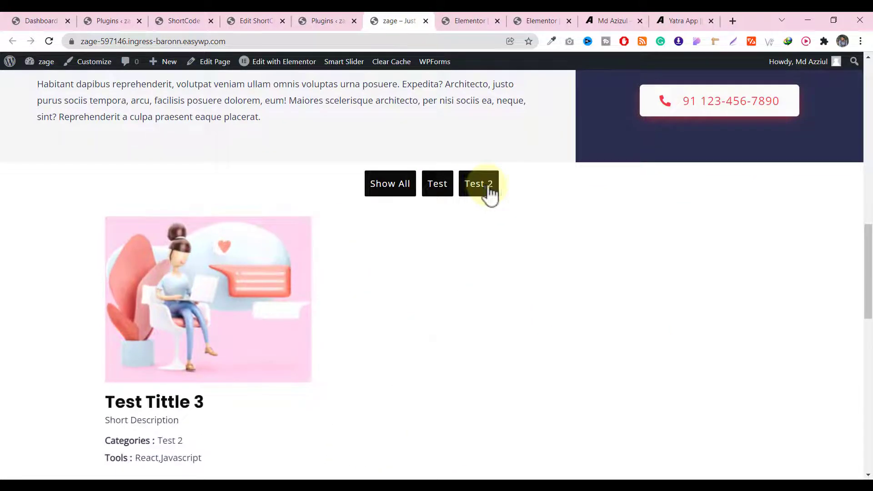
click(392, 186)
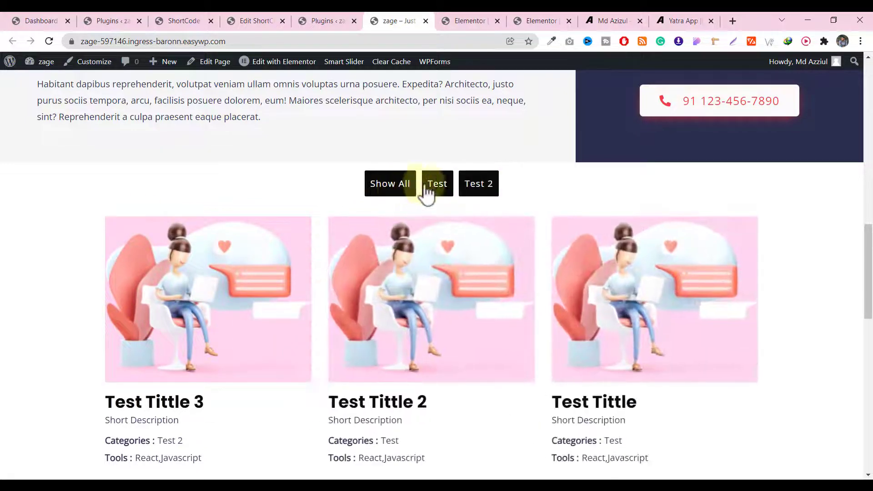
click(427, 191)
click(473, 194)
click(408, 194)
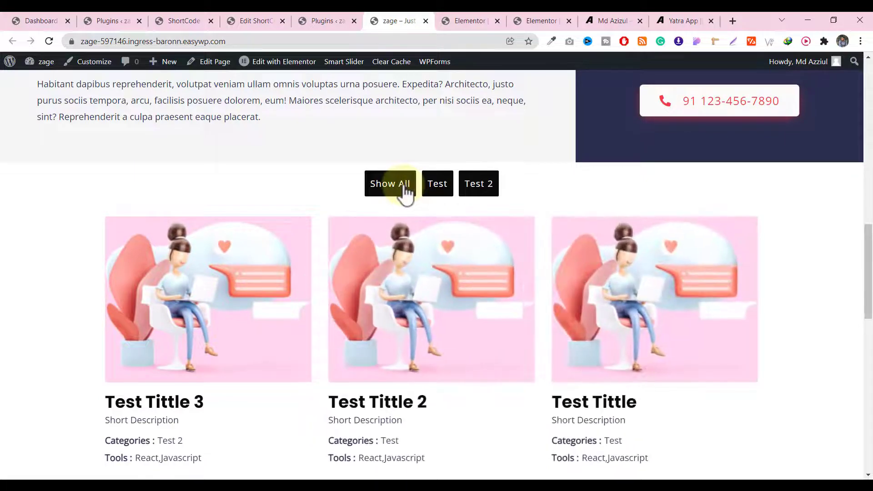
Return to the homepage's Elementor editor, set the portfolio section's unlinked top and bottom padding to 2 em, and update the page
click(486, 20)
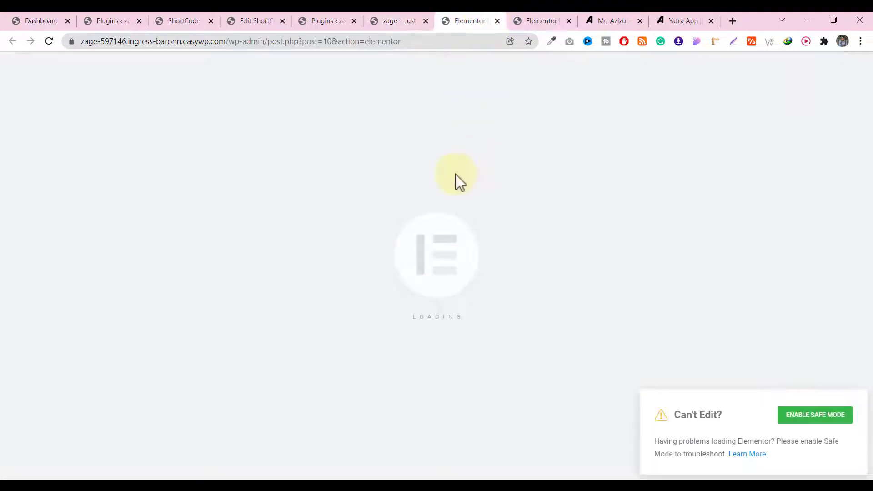
middle_click(532, 24)
scroll(453, 209, down, 3)
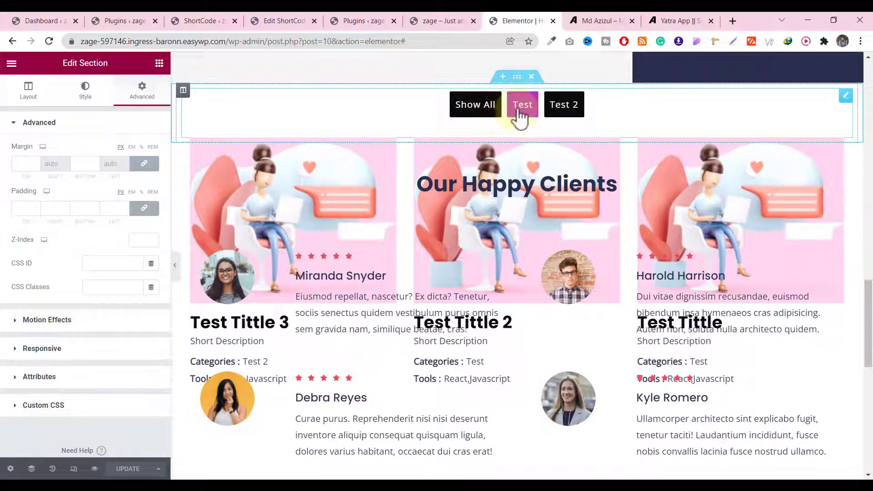
drag(521, 81, 523, 84)
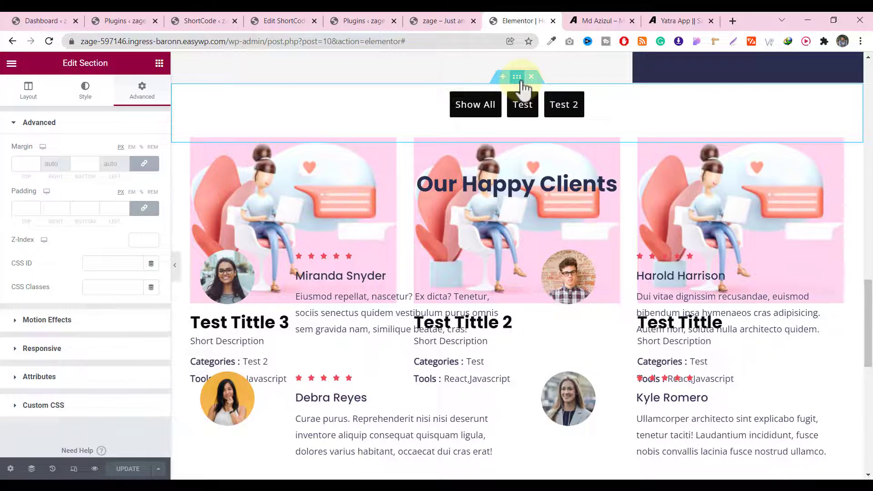
drag(523, 87, 150, 227)
click(144, 209)
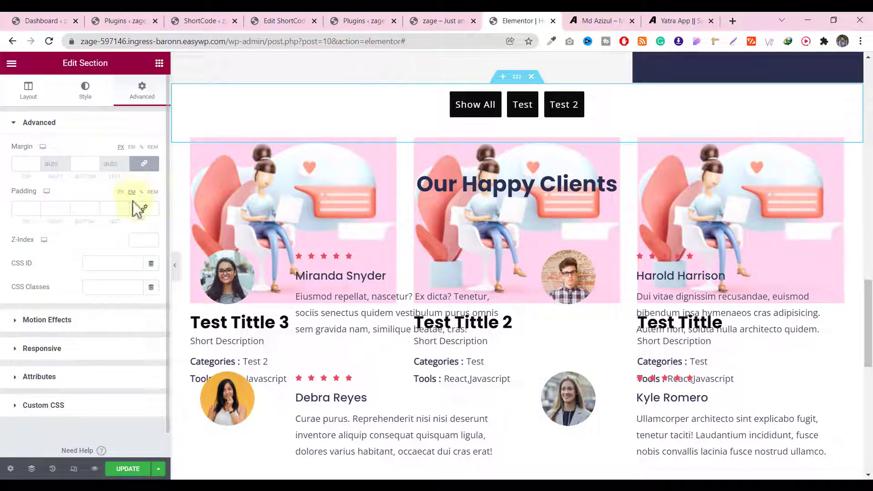
click(37, 207)
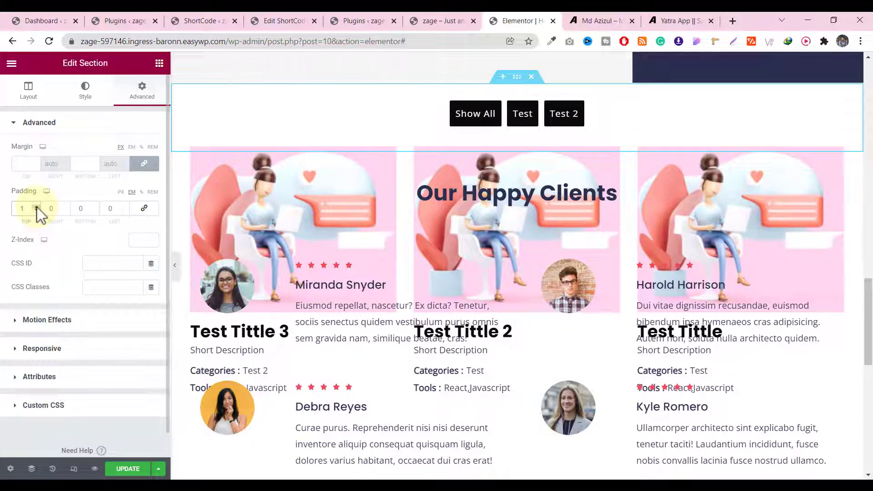
click(37, 207)
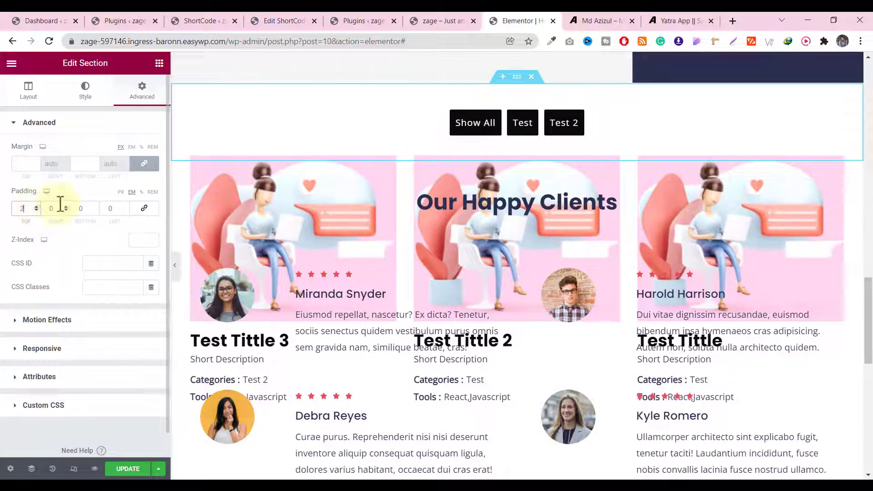
click(93, 207)
click(94, 207)
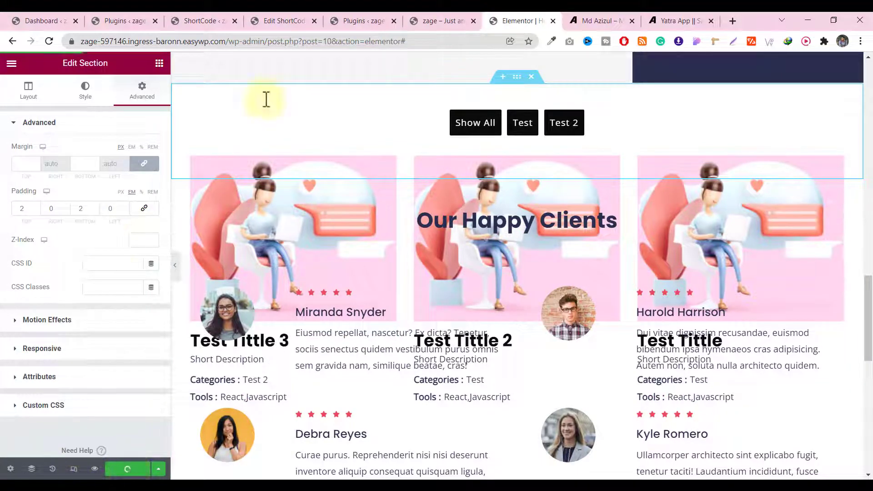
click(74, 468)
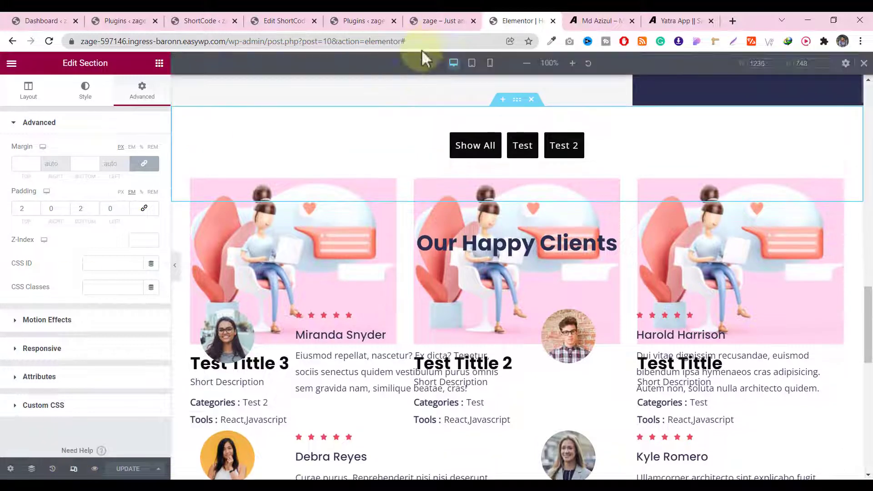
Open the Test Tittle 2 detail page from the live homepage's portfolio and review its content
click(446, 22)
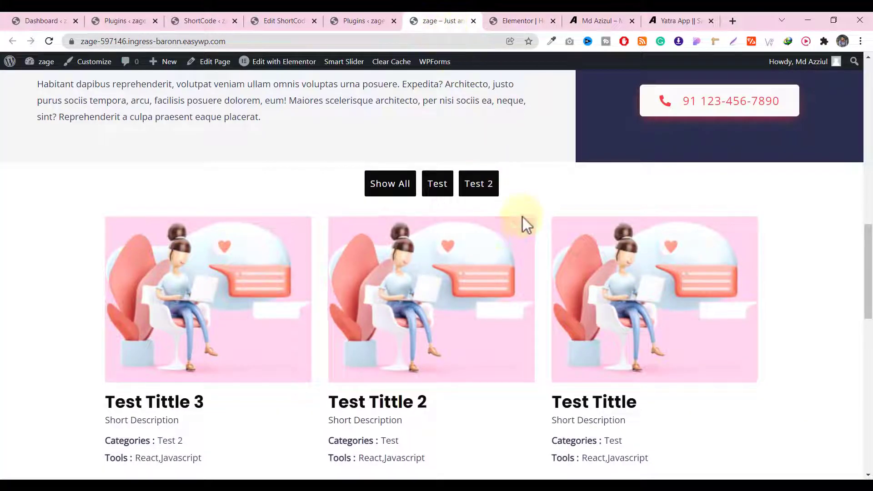
scroll(520, 216, down, 4)
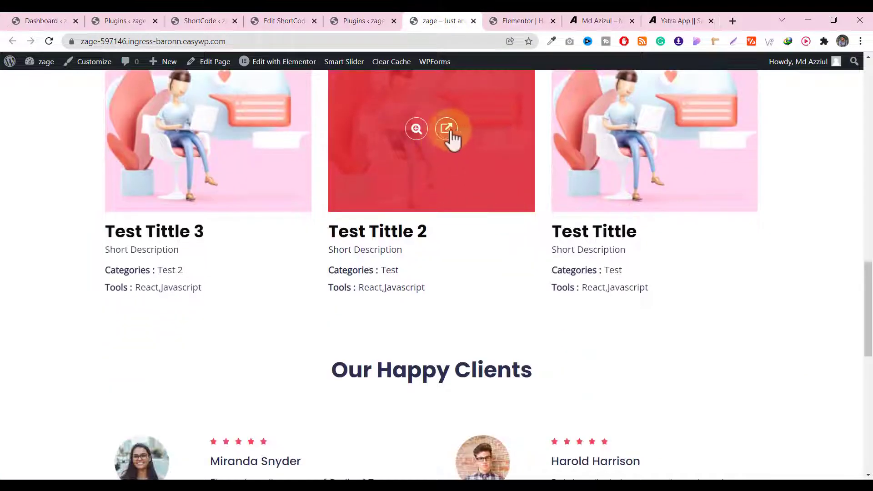
click(446, 129)
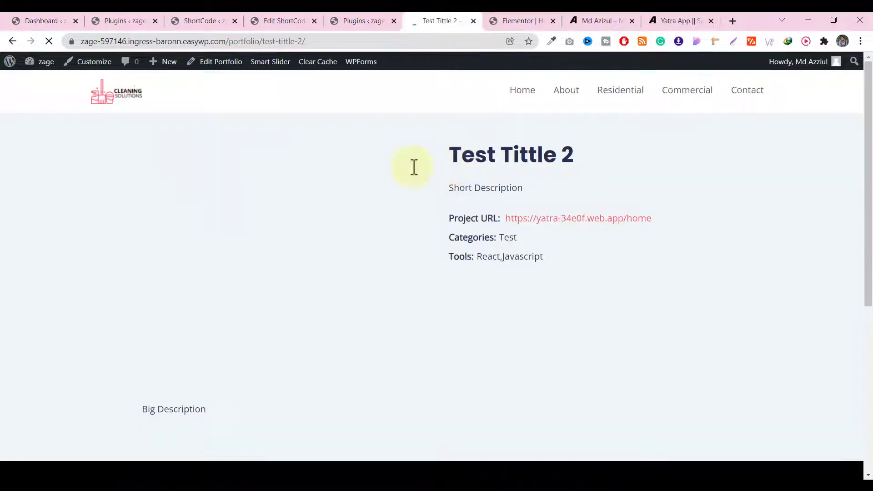
scroll(524, 214, down, 2)
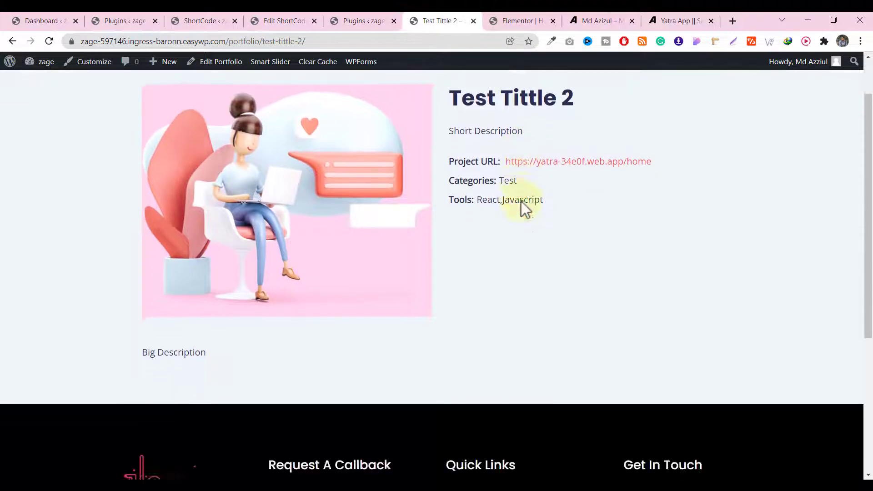
scroll(522, 208, up, 2)
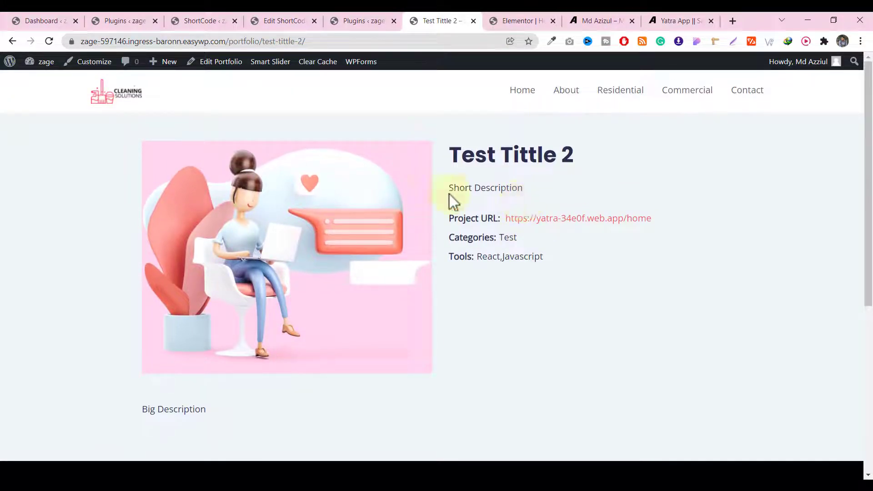
Open Elementor's general settings from the WordPress admin and enable the Landing Pages and Portfolio post types
click(131, 24)
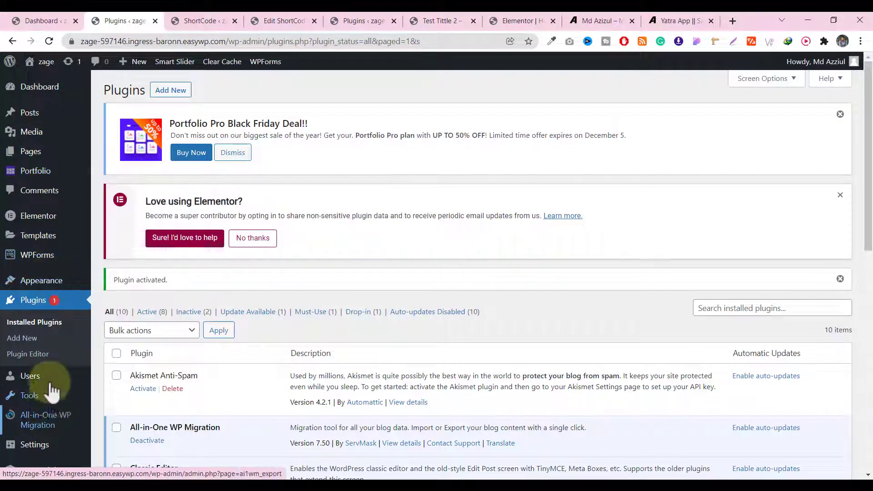
mouse_move(50, 228)
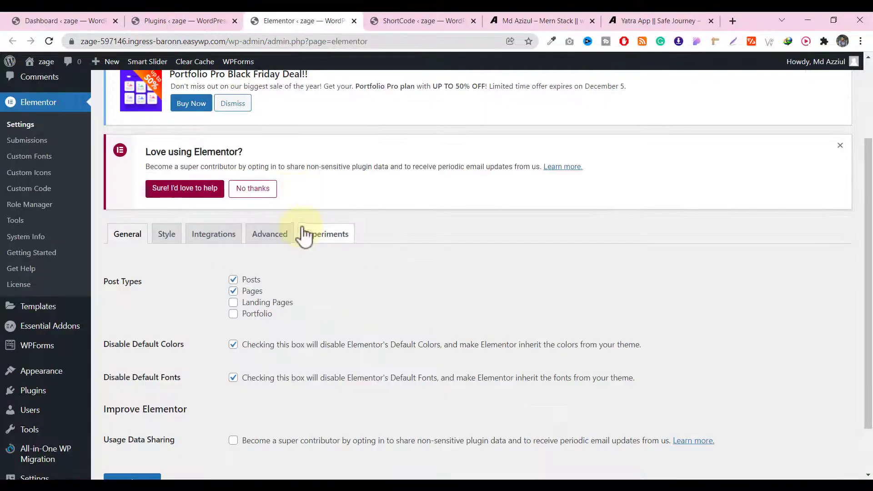
scroll(303, 236, down, 2)
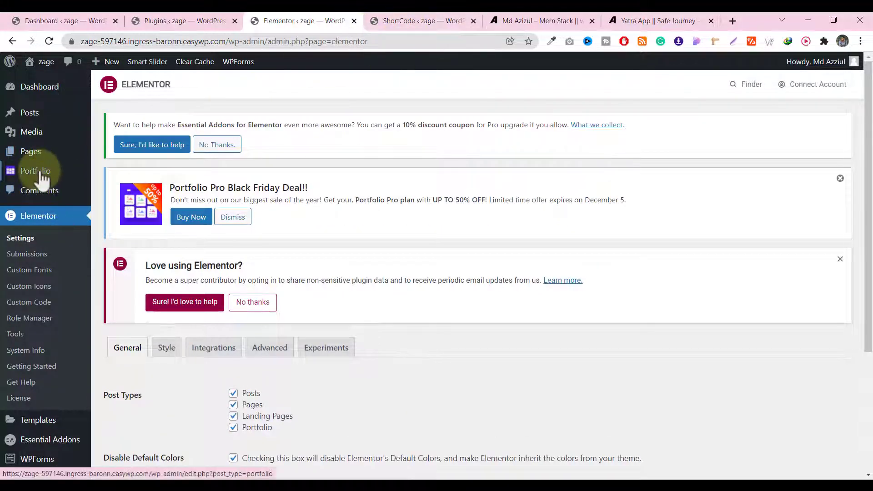
Open the list of all portfolios in a new tab, and from it open the Test Tittle item for editing in another tab
mouse_move(36, 170)
right_click(123, 175)
click(141, 183)
key(ctrl+Tab)
scroll(140, 382, down, 4)
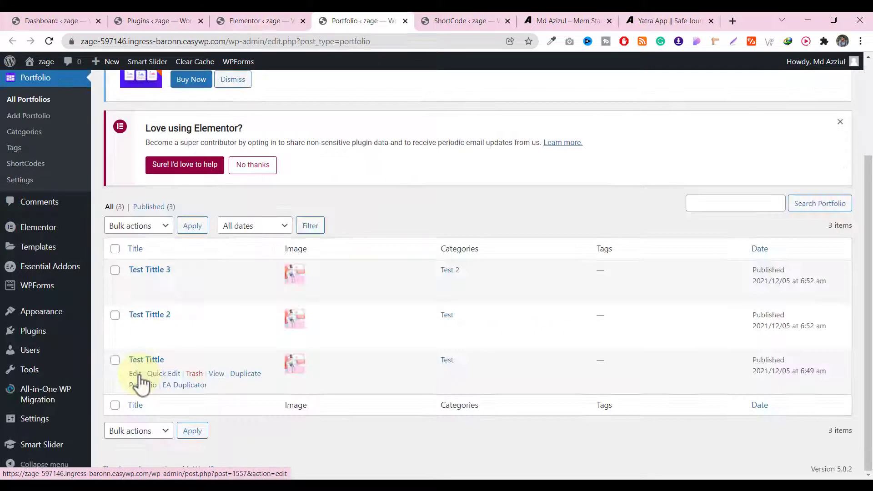
right_click(137, 374)
click(182, 256)
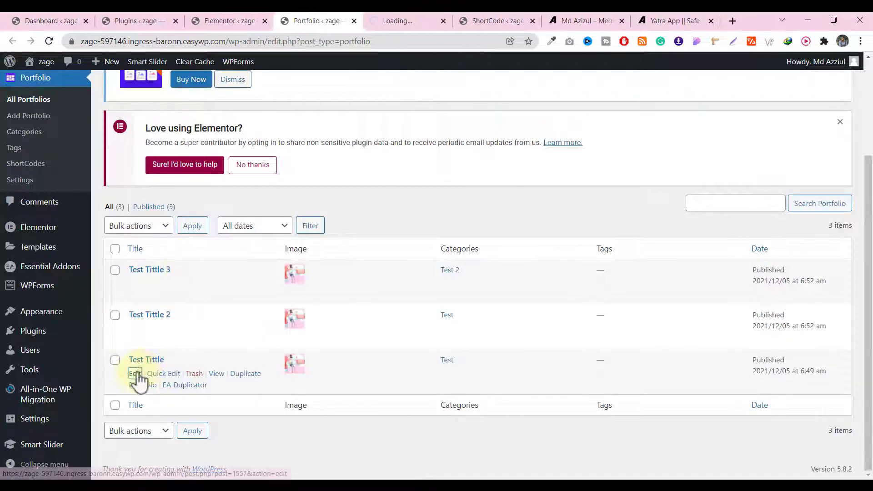
click(414, 26)
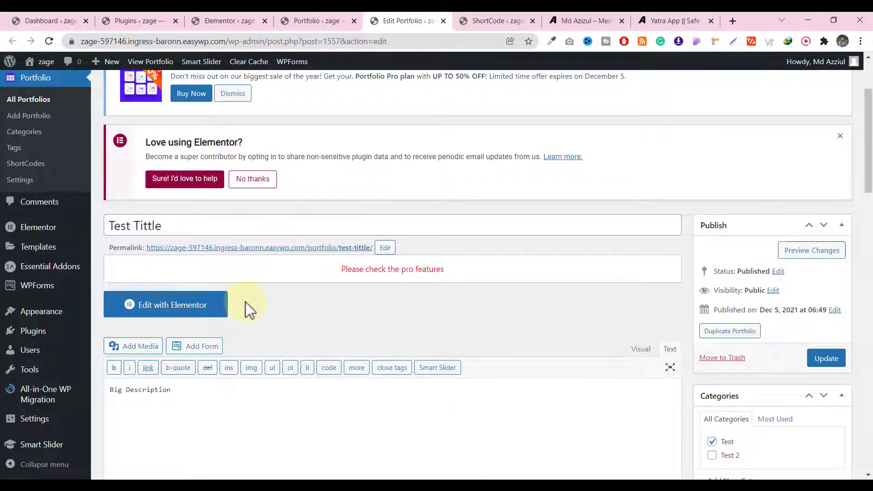
Review the Test Tittle item's description, portfolio details and Astra settings, trying out the Disable Title option
scroll(254, 241, down, 1)
scroll(459, 178, down, 6)
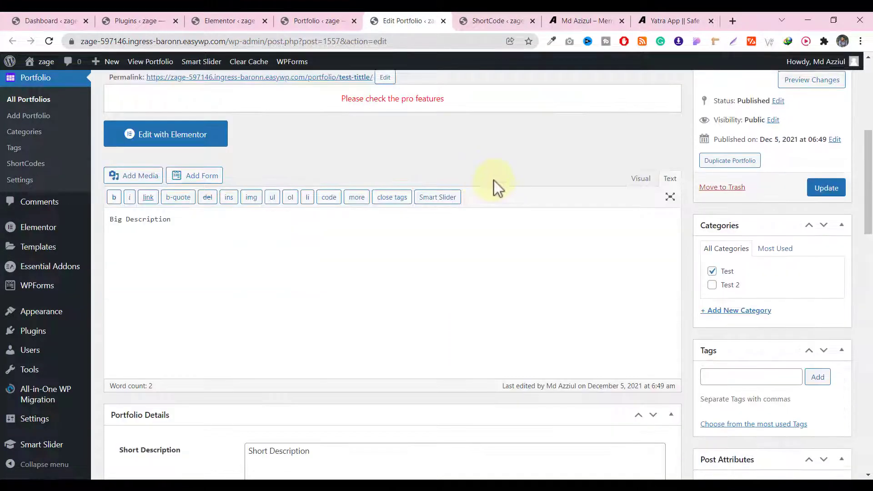
scroll(792, 255, down, 4)
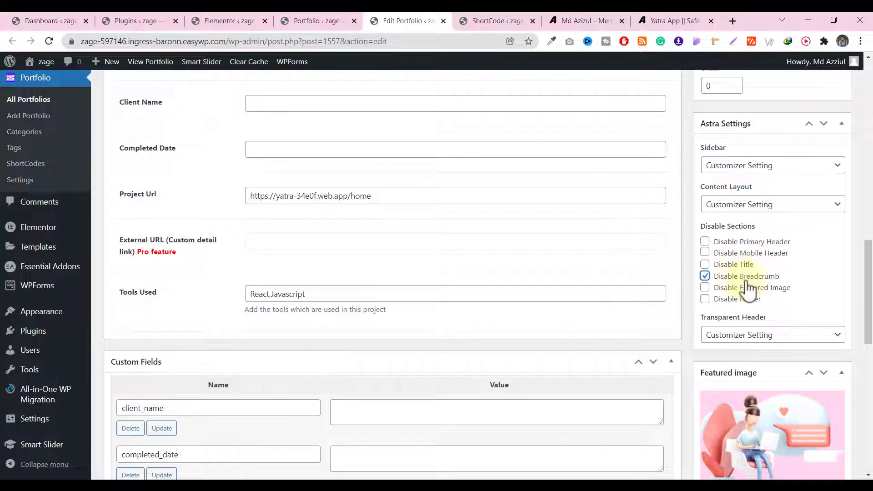
click(738, 265)
click(728, 264)
scroll(725, 279, up, 4)
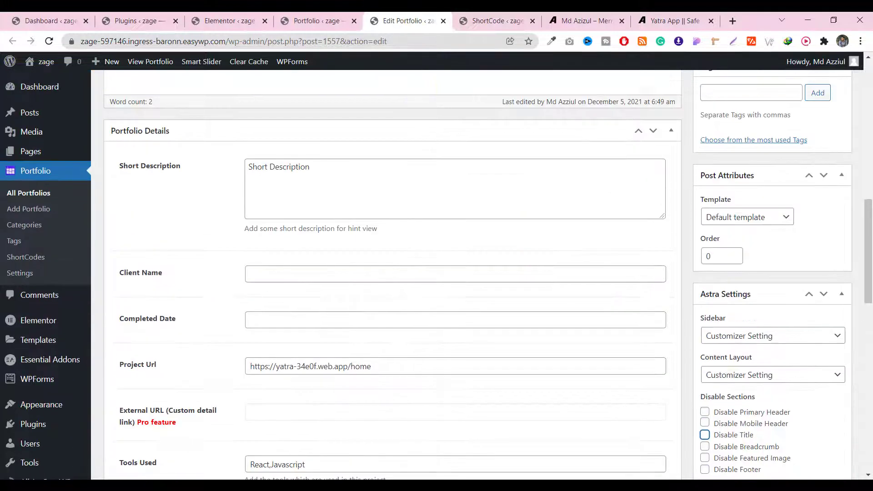
Open the Test Tittle item's public page in a new tab from the portfolio list and view it
click(306, 20)
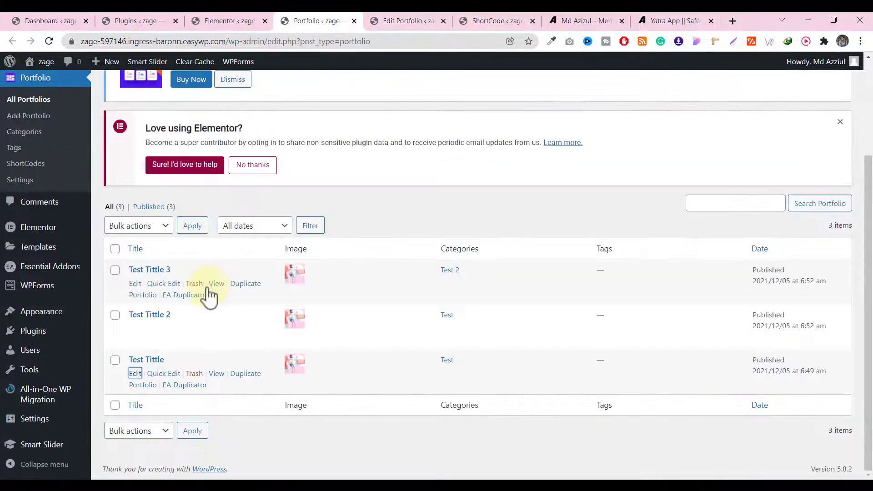
right_click(223, 374)
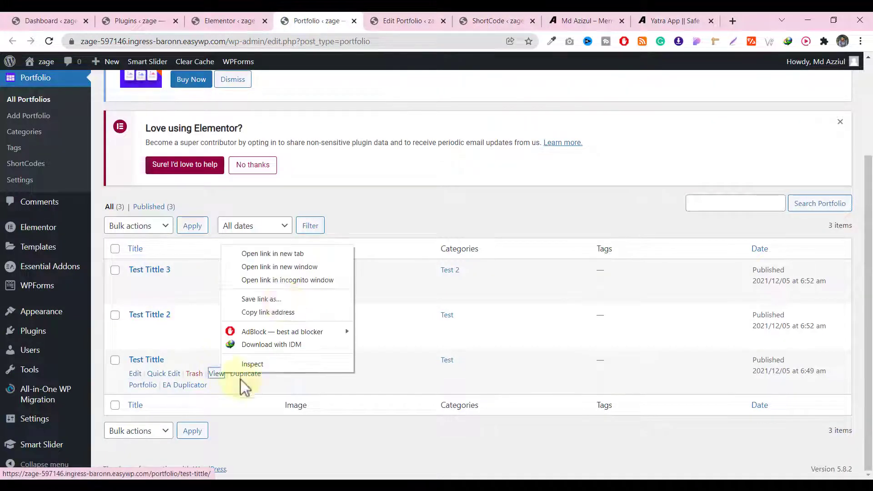
click(290, 254)
click(438, 19)
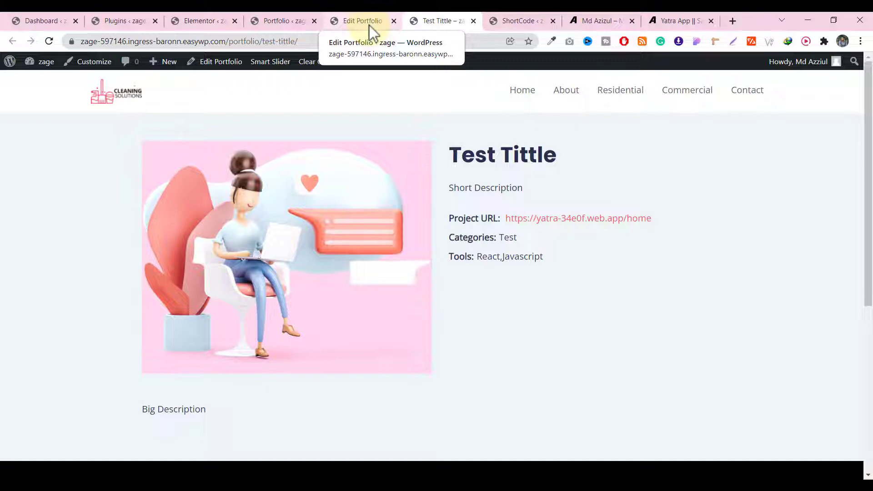
Return to the Test Tittle item's edit page and open the item in the Elementor editor
click(369, 26)
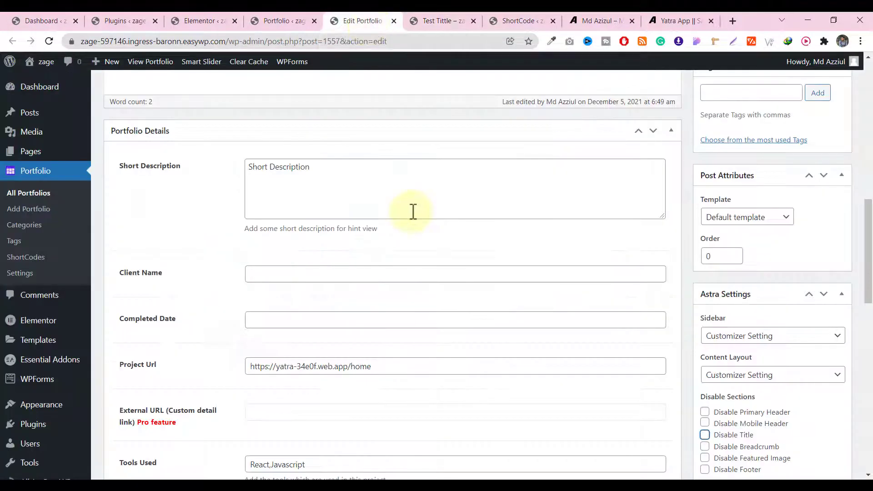
scroll(414, 210, up, 5)
scroll(383, 246, down, 3)
scroll(249, 235, up, 1)
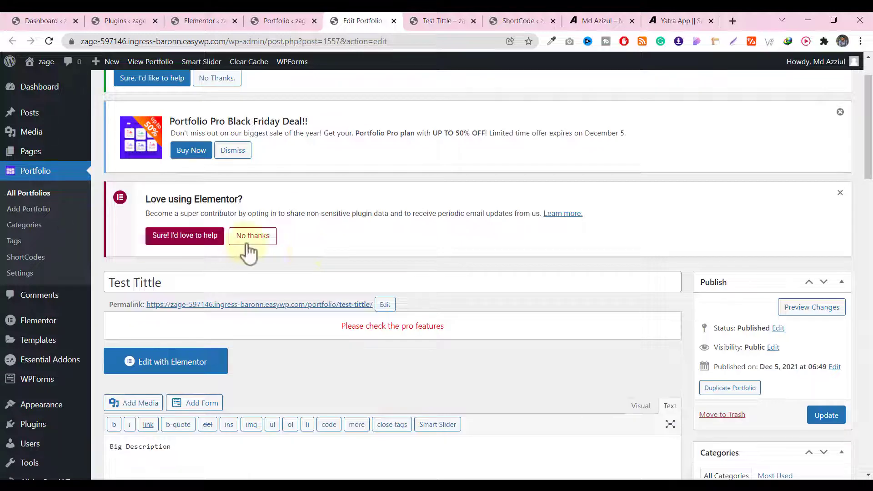
scroll(195, 322, down, 2)
click(196, 321)
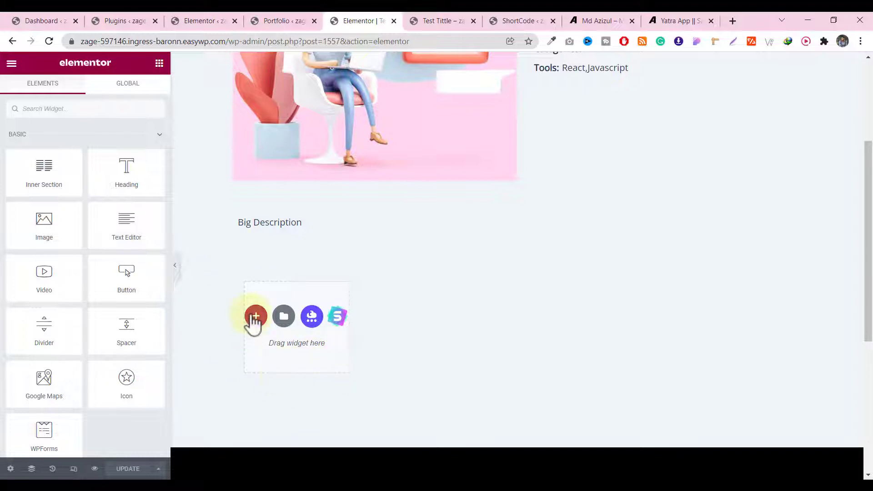
Add a single-column section below the Big Description text and place a Heading widget in it
click(255, 317)
click(277, 347)
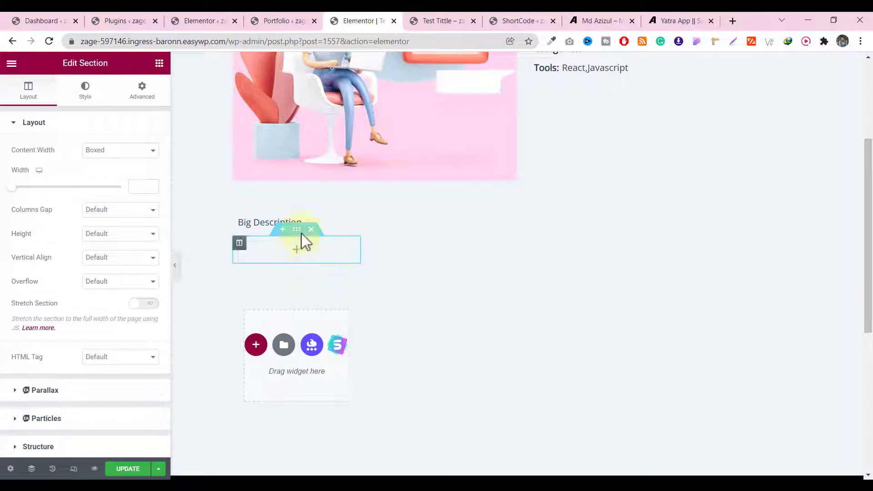
click(159, 63)
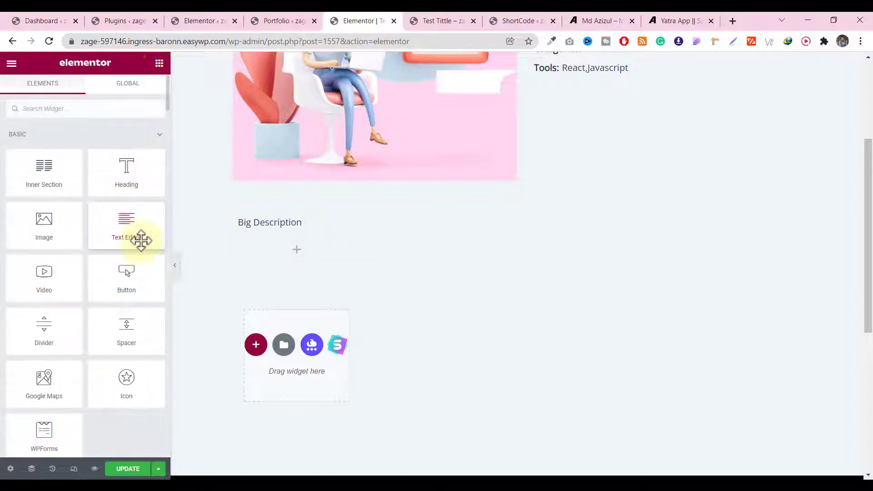
drag(134, 178, 303, 253)
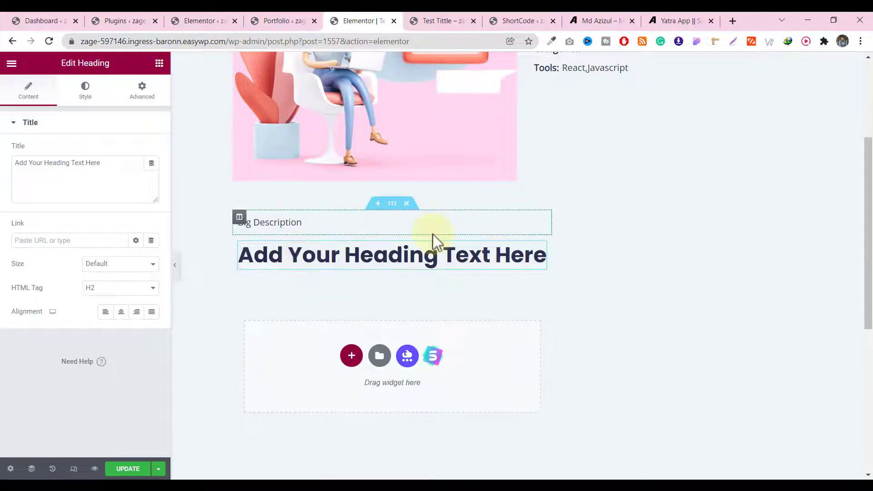
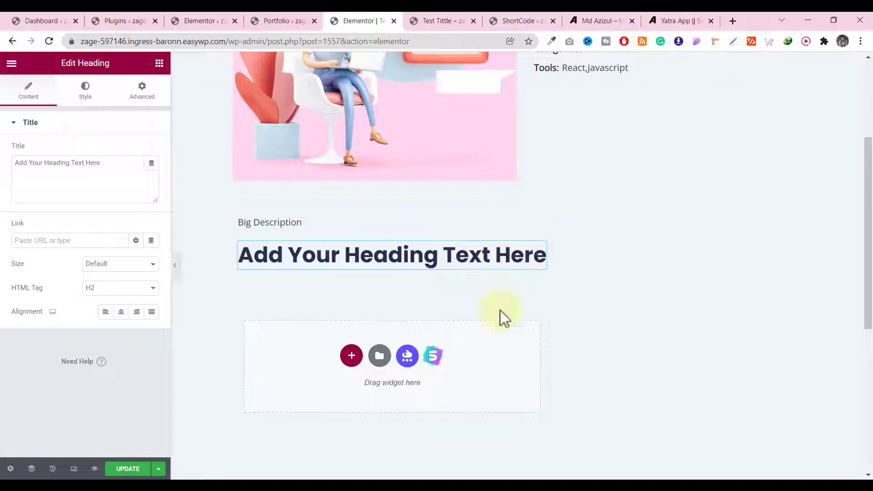
Add a two-column section below the heading and place an Image widget in each column
click(351, 356)
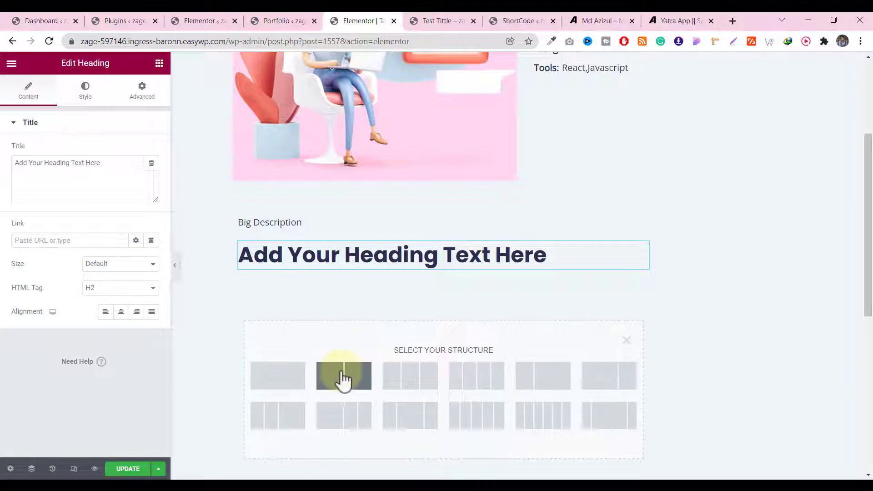
click(344, 377)
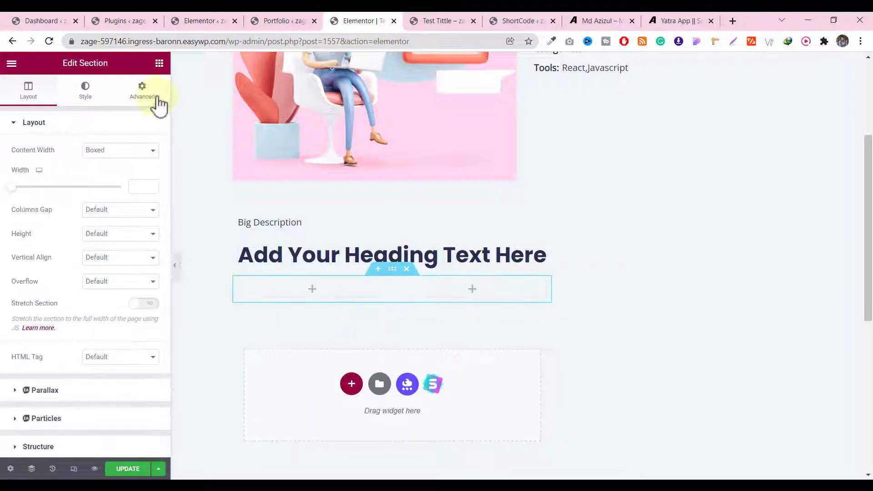
click(159, 63)
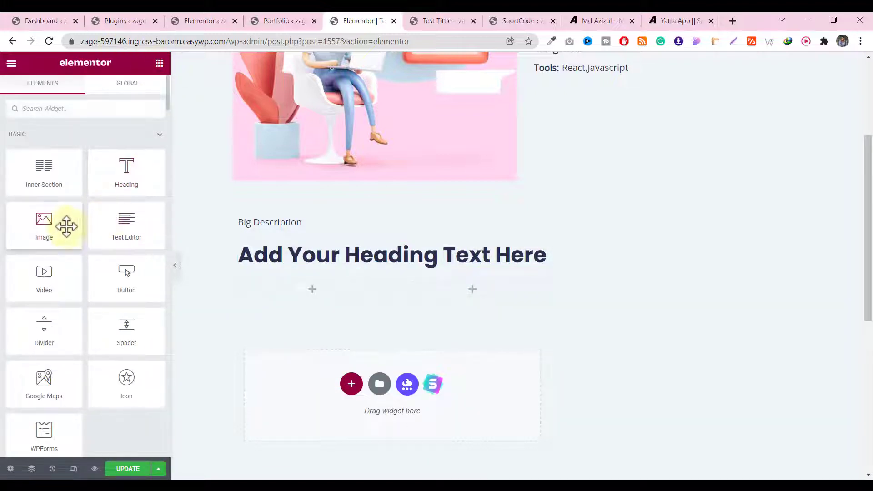
drag(66, 226, 68, 244)
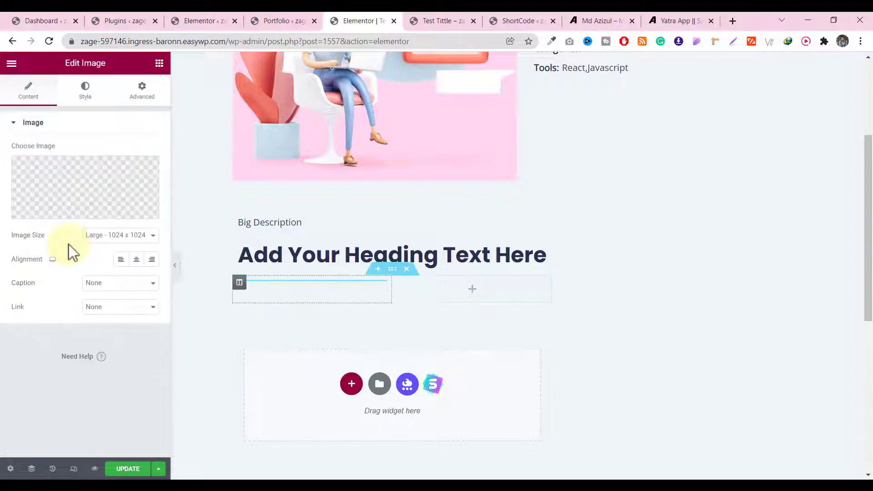
click(159, 63)
drag(78, 234, 668, 369)
scroll(591, 209, down, 1)
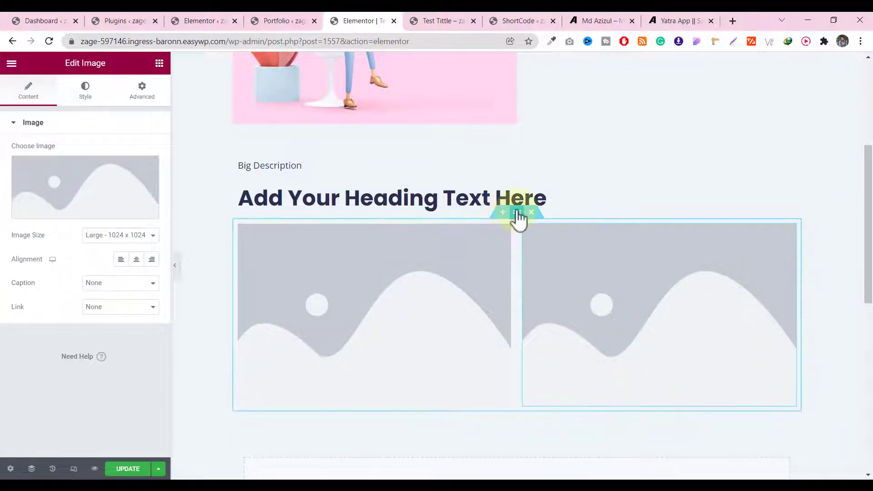
Set the content width of the two-column image section to Full Width
click(516, 212)
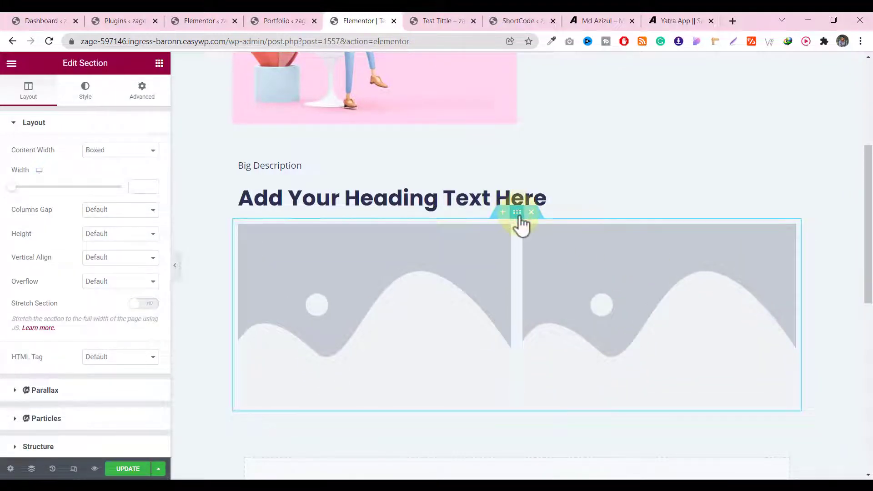
click(122, 151)
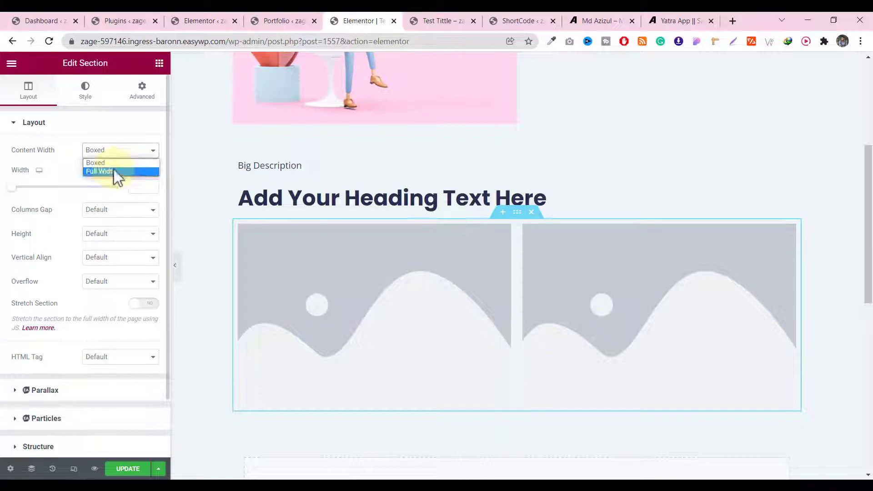
click(114, 171)
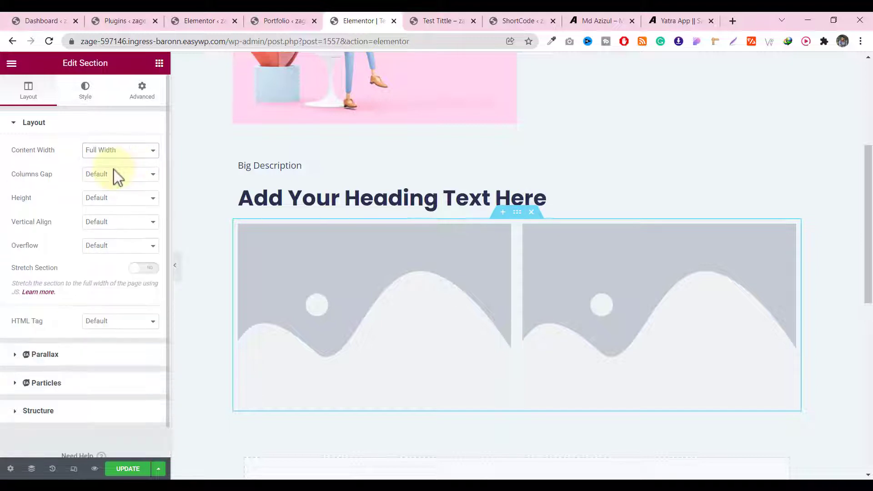
Set the image size of both image widgets in the two-column section to Full
click(331, 264)
click(110, 236)
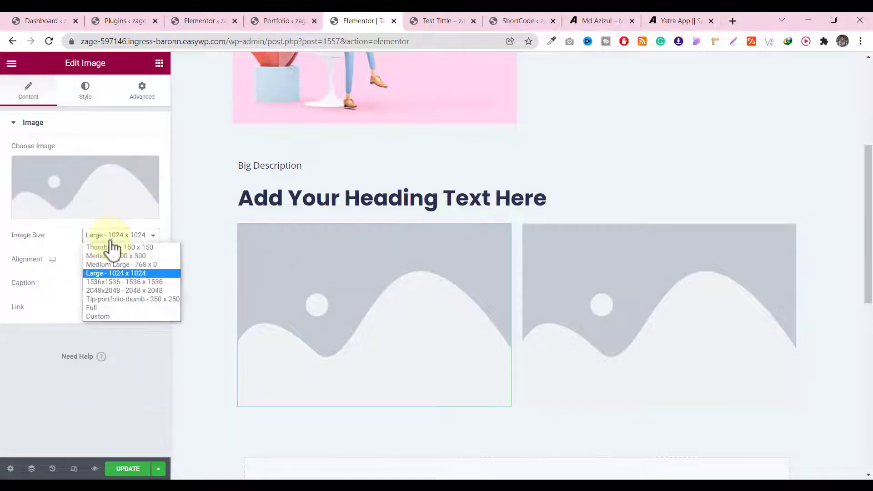
click(107, 312)
click(621, 279)
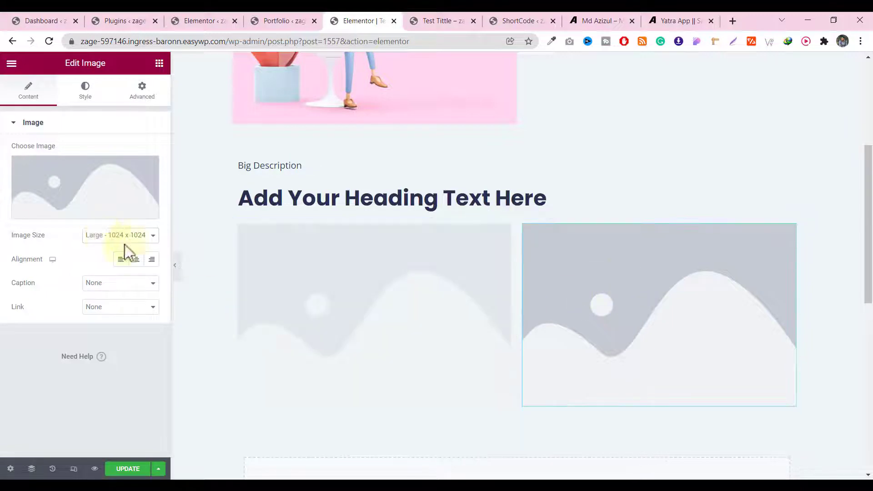
click(129, 236)
click(107, 309)
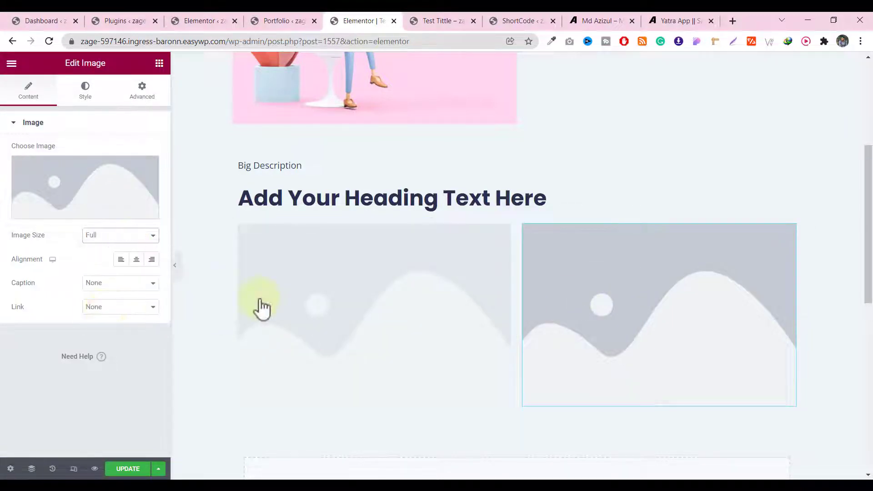
Insert the dining room photo with the wooden table from the media library into the first column's image widget
click(283, 287)
click(86, 193)
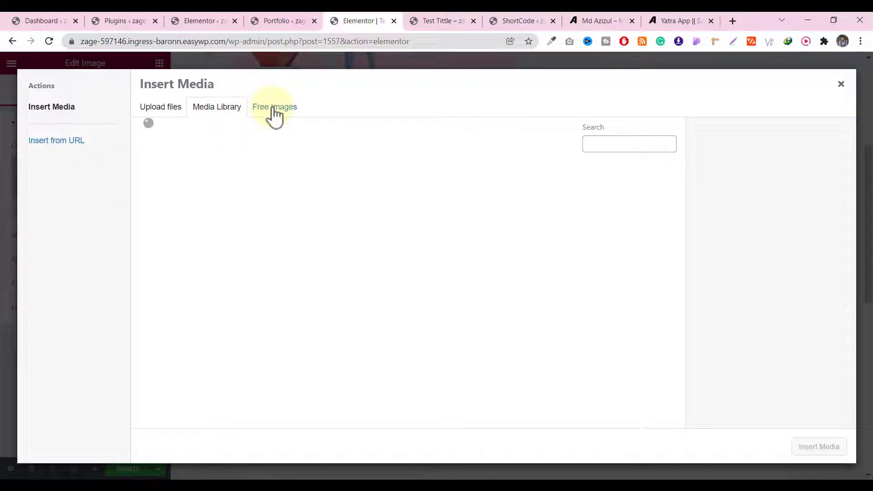
scroll(415, 265, down, 3)
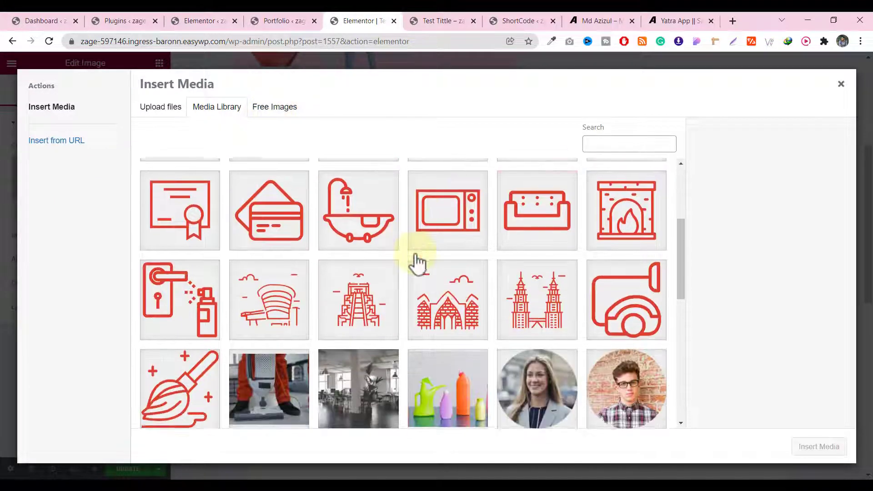
scroll(415, 265, down, 2)
click(359, 223)
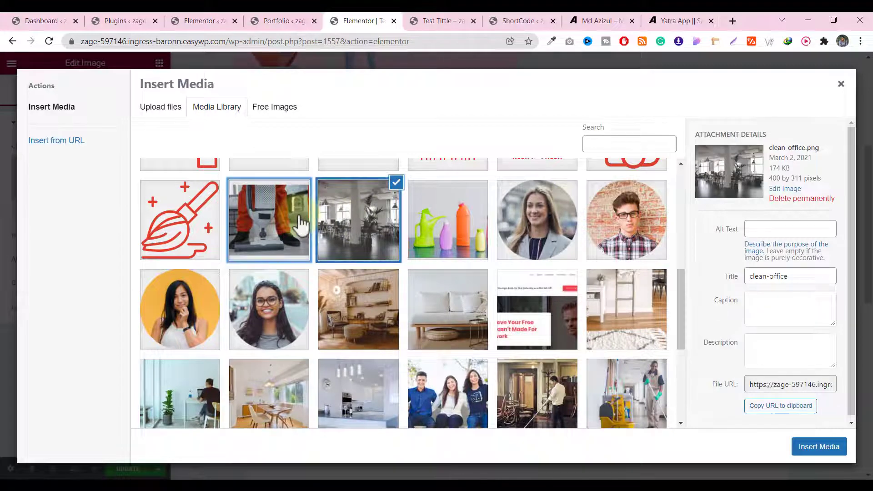
click(299, 223)
click(370, 234)
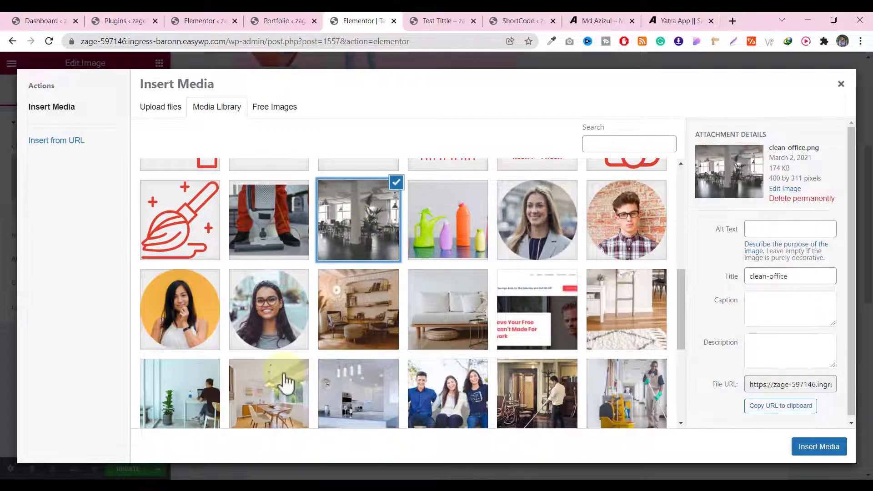
click(284, 382)
click(832, 449)
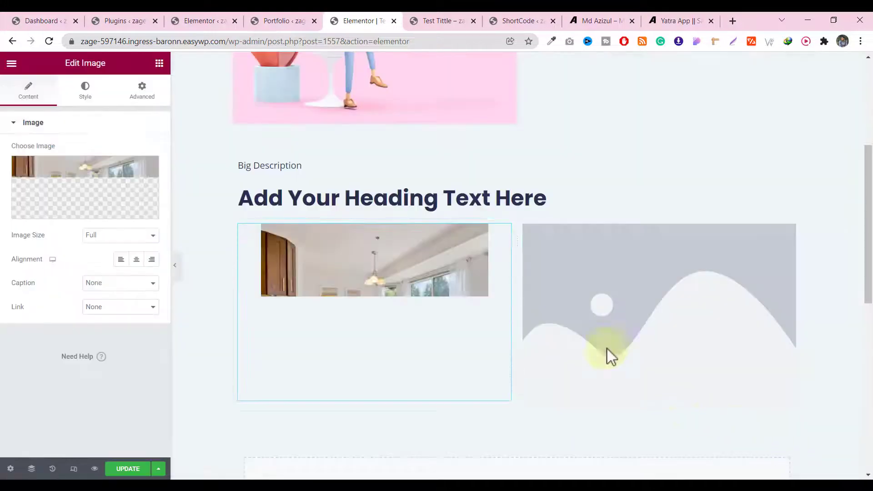
Insert cleaning-team.jpg from the media library into the second column's image widget and update the page
click(653, 285)
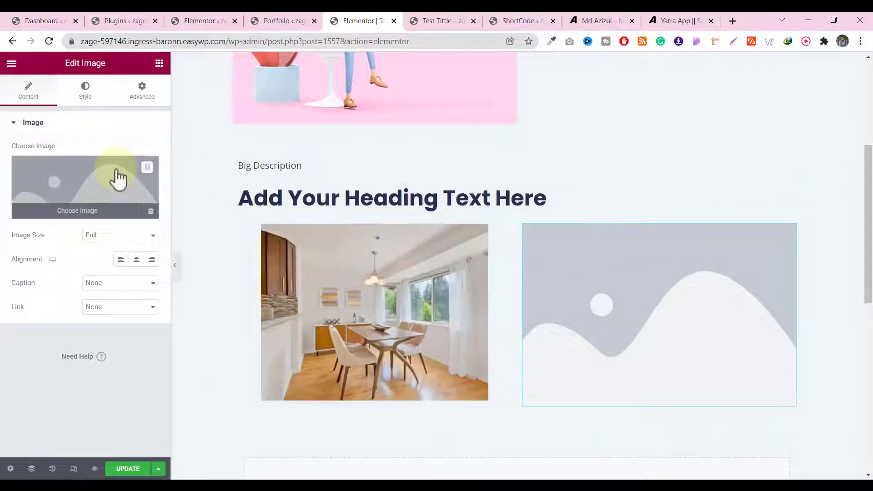
click(118, 179)
scroll(571, 306, down, 10)
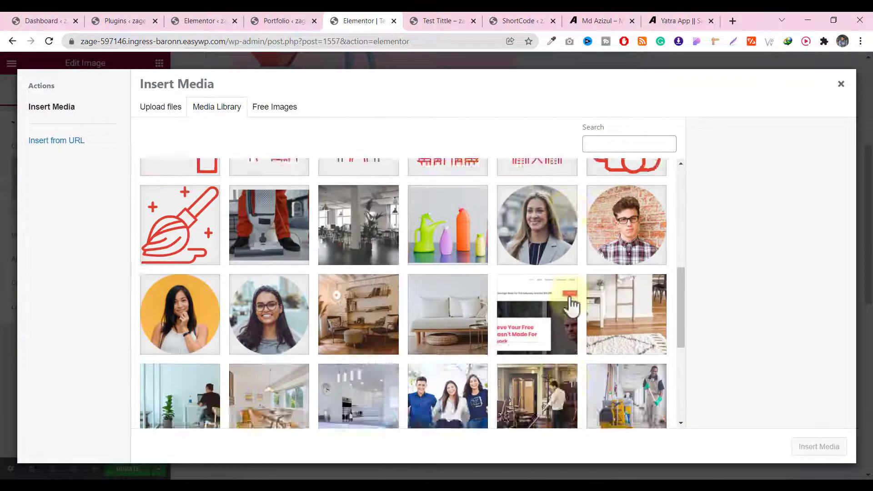
click(447, 237)
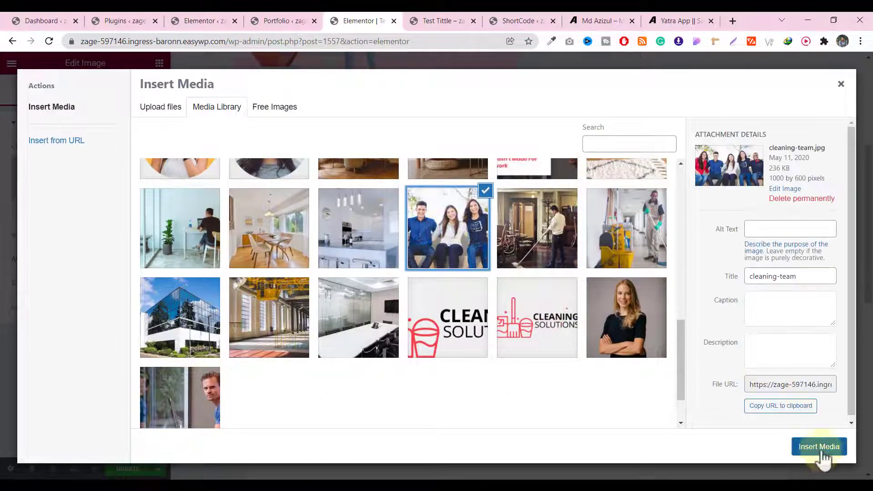
click(819, 448)
scroll(620, 274, down, 3)
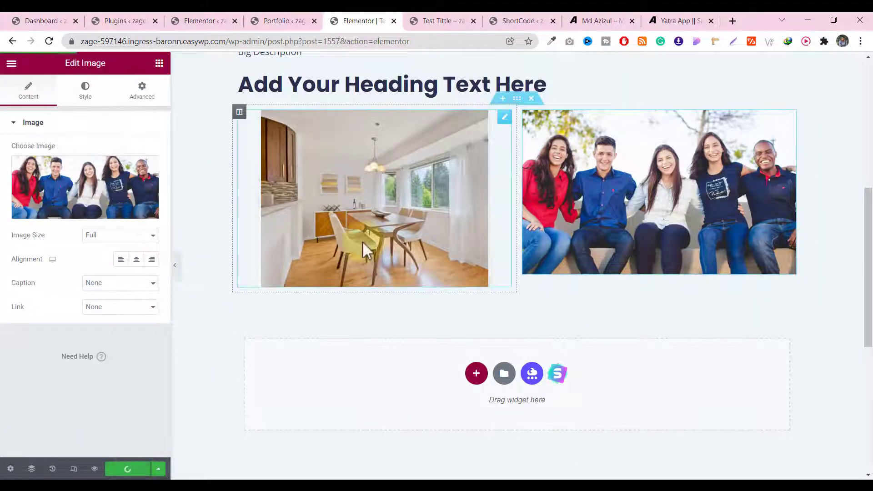
Reload the Test Tittle item's public page and review the added heading and images
click(437, 22)
click(226, 41)
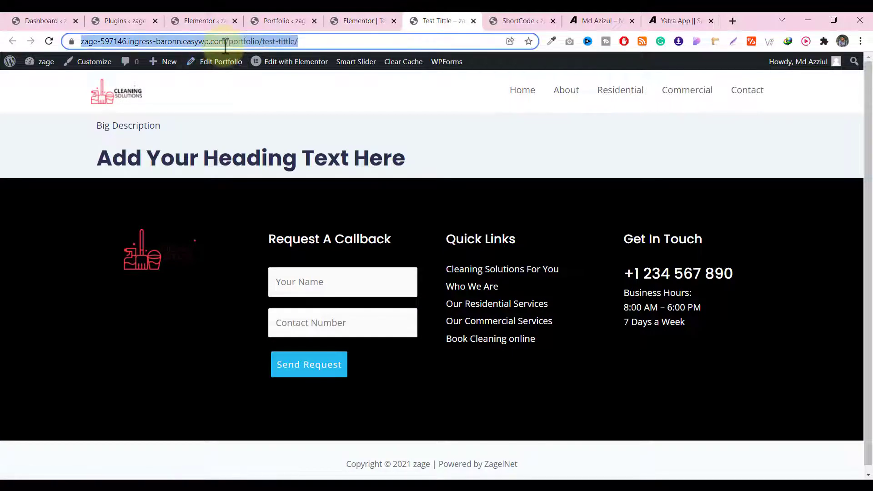
key(Return)
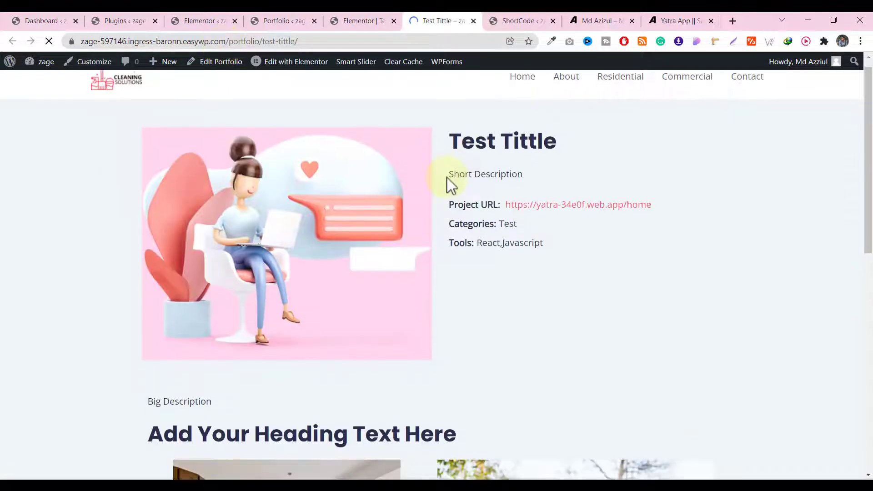
scroll(443, 187, down, 5)
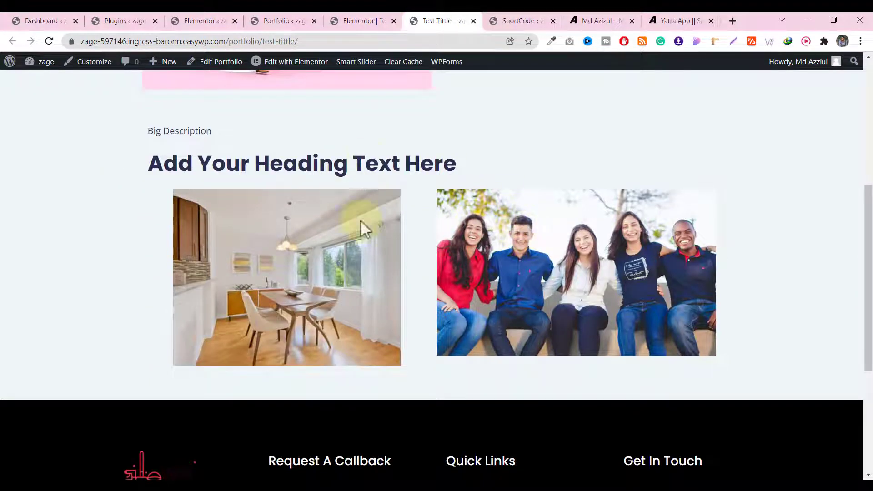
scroll(526, 228, up, 5)
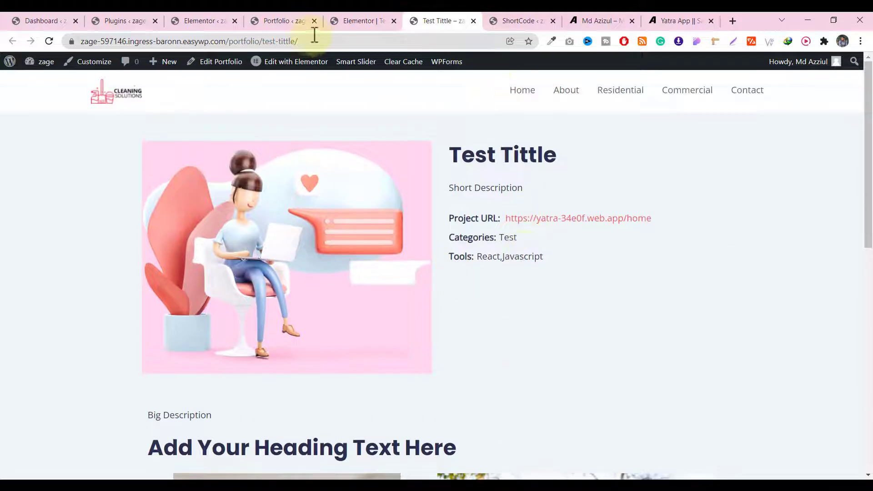
Open the portfolio ShortCodes list in a new tab and duplicate the This Is For Homepage shortcode with EA Duplicator
click(285, 21)
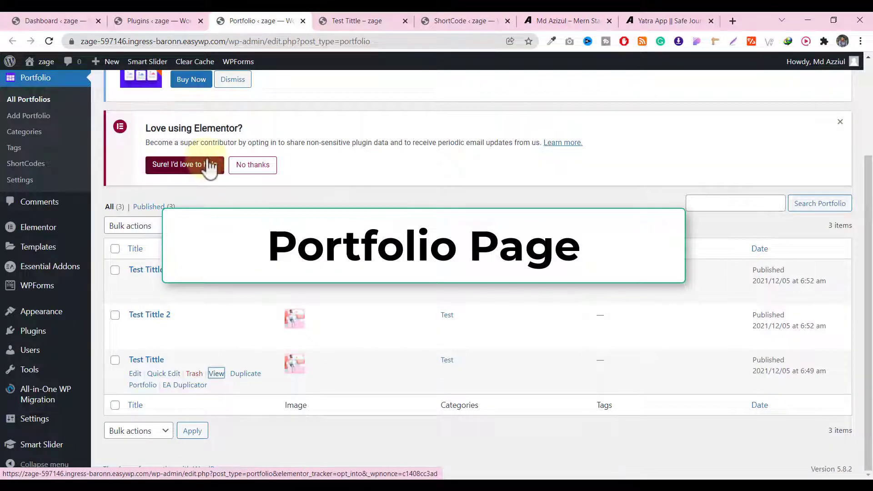
right_click(40, 165)
click(86, 170)
click(335, 22)
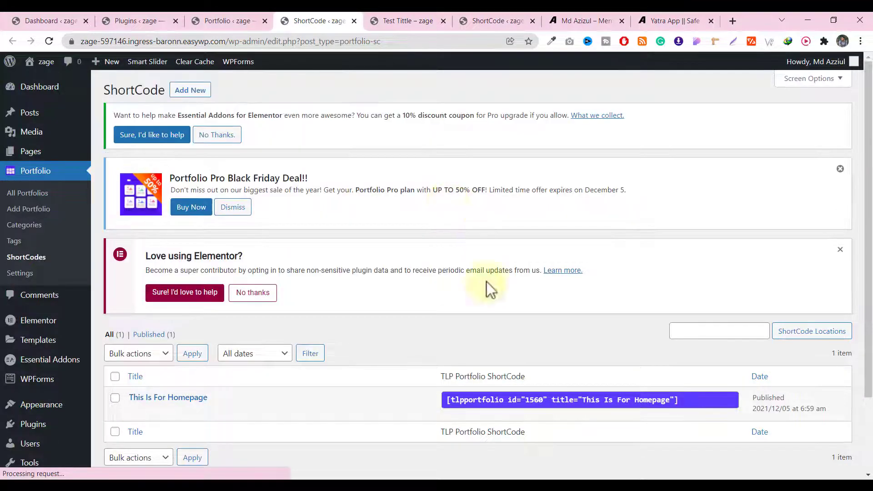
scroll(500, 291, down, 2)
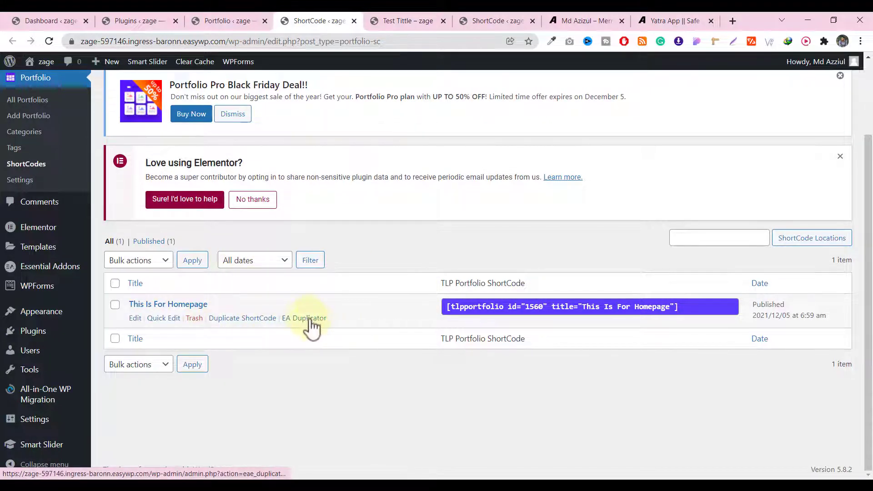
click(311, 320)
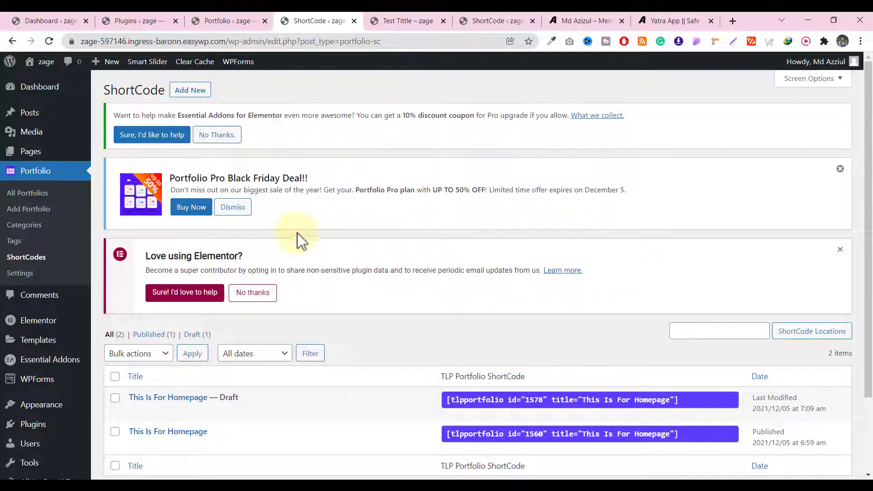
Open the draft This Is For Homepage shortcode for editing in a new tab and review its layout settings
scroll(298, 225, down, 1)
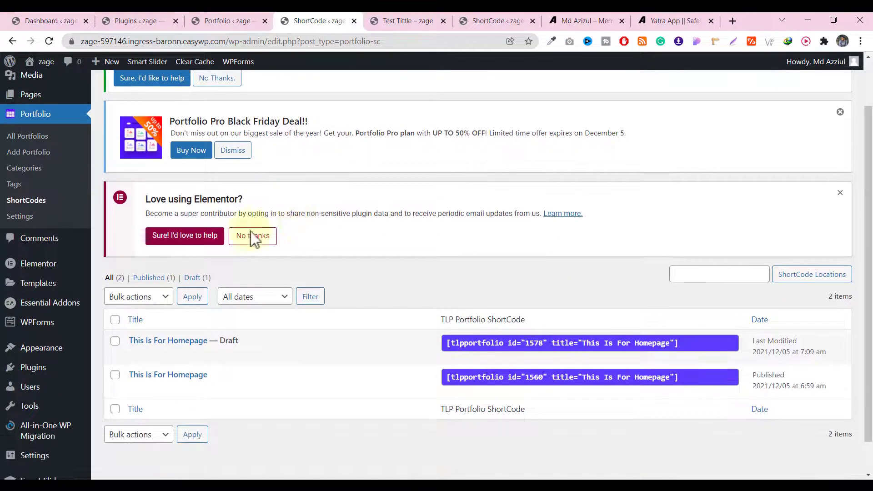
mouse_move(279, 364)
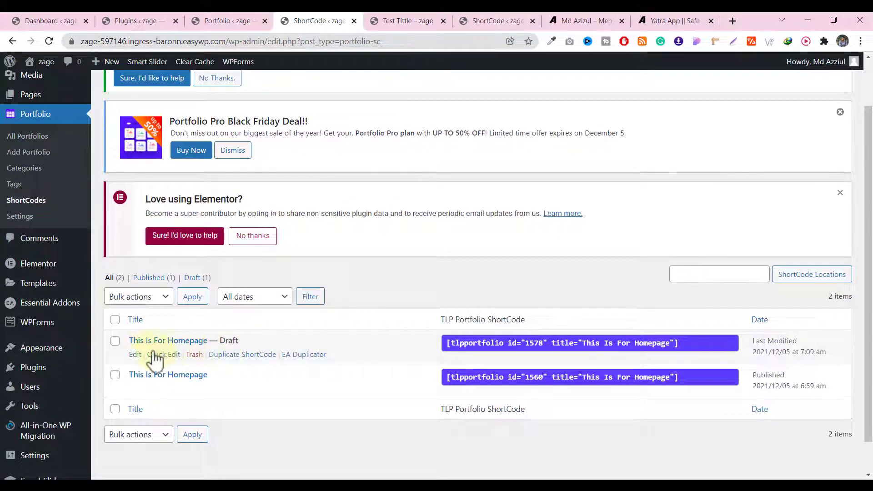
right_click(138, 356)
click(170, 361)
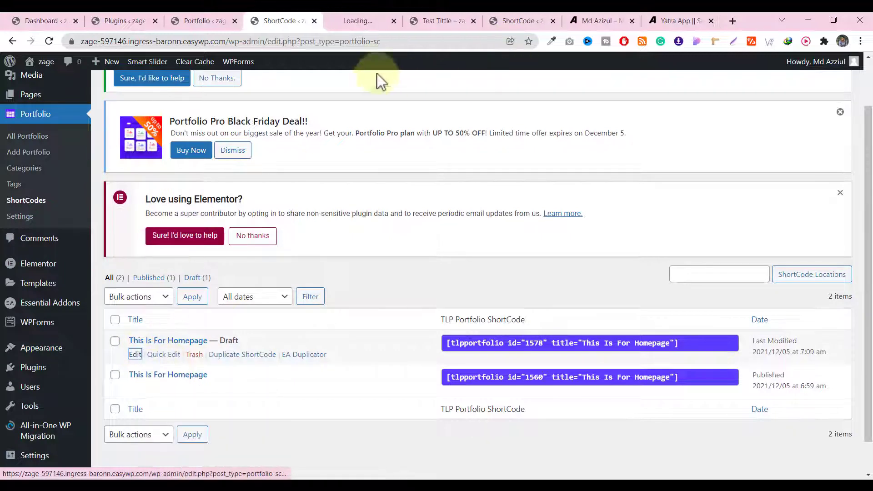
click(357, 21)
scroll(316, 175, down, 10)
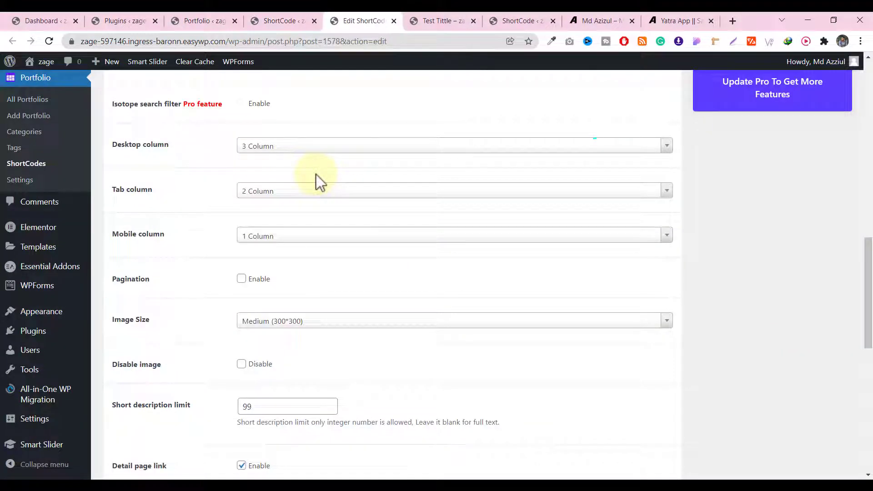
scroll(329, 177, down, 5)
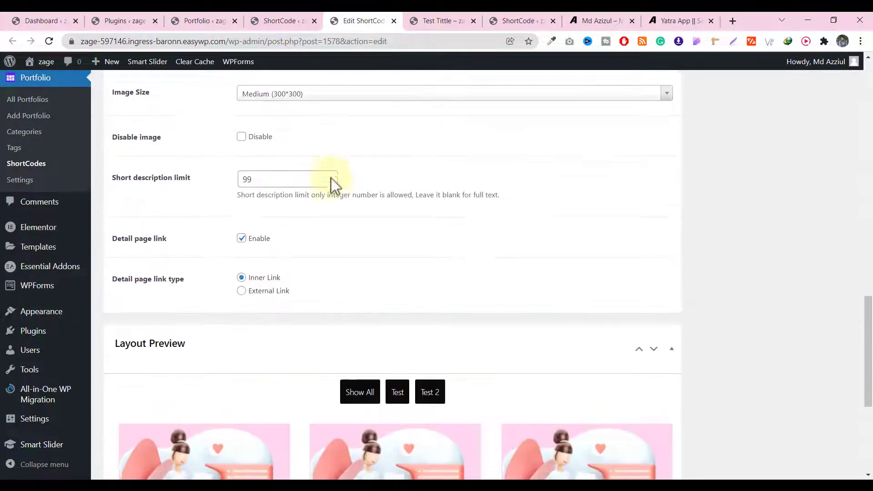
scroll(329, 188, up, 13)
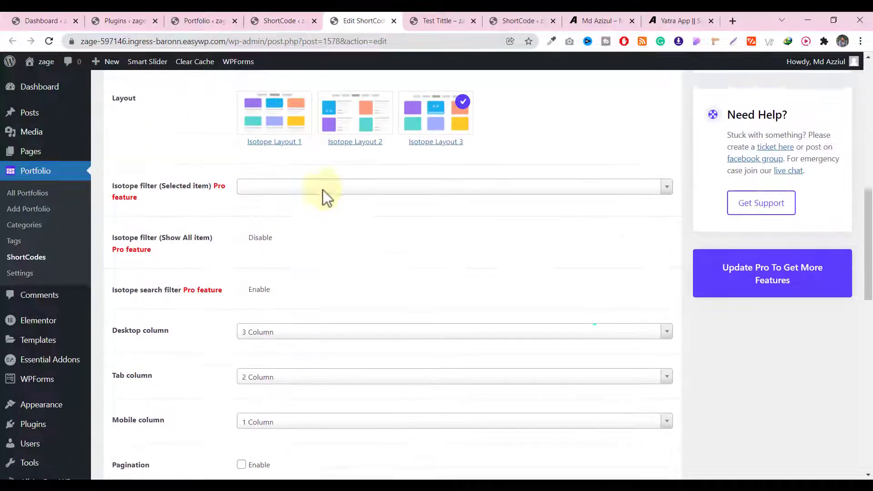
scroll(226, 207, up, 3)
Clear the post limit in the duplicate shortcode's filtering settings so all found posts are shown
click(210, 305)
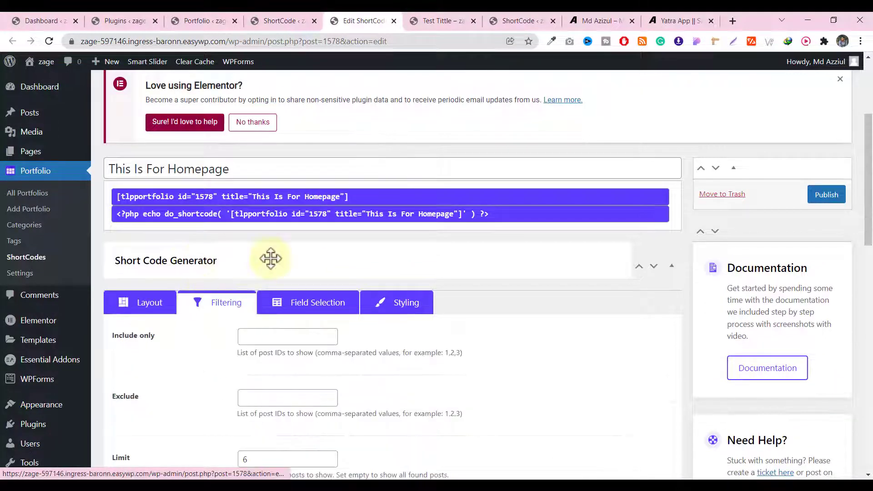
scroll(269, 257, down, 4)
click(292, 289)
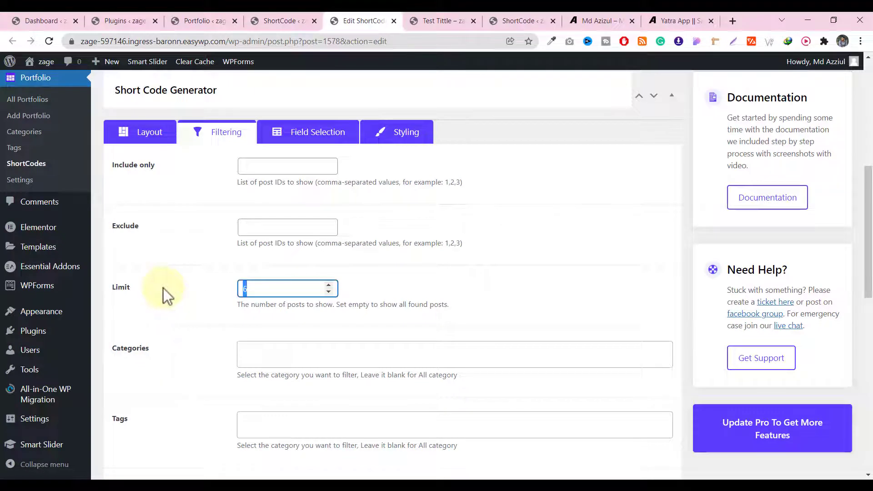
key(BackSpace)
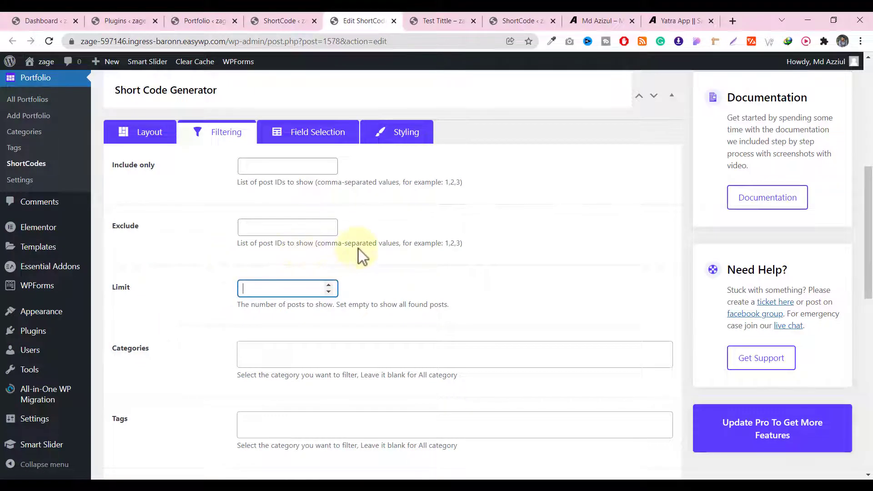
scroll(375, 248, down, 5)
scroll(389, 236, down, 1)
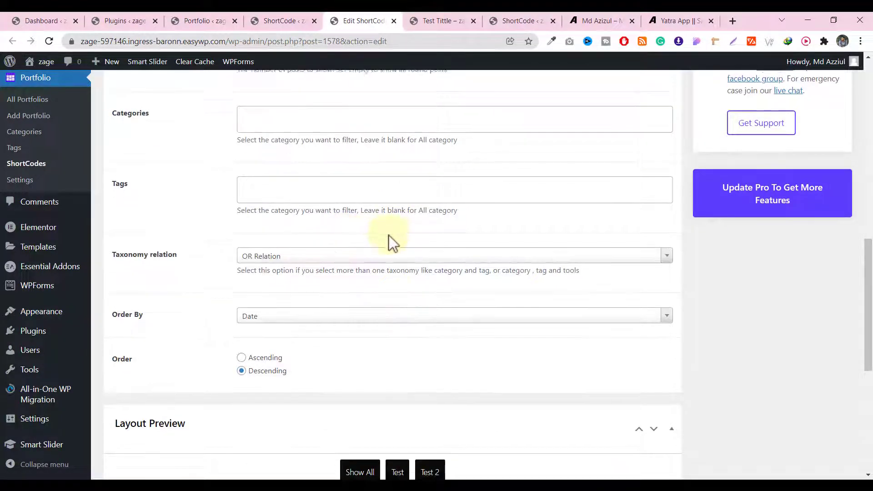
scroll(390, 232, up, 5)
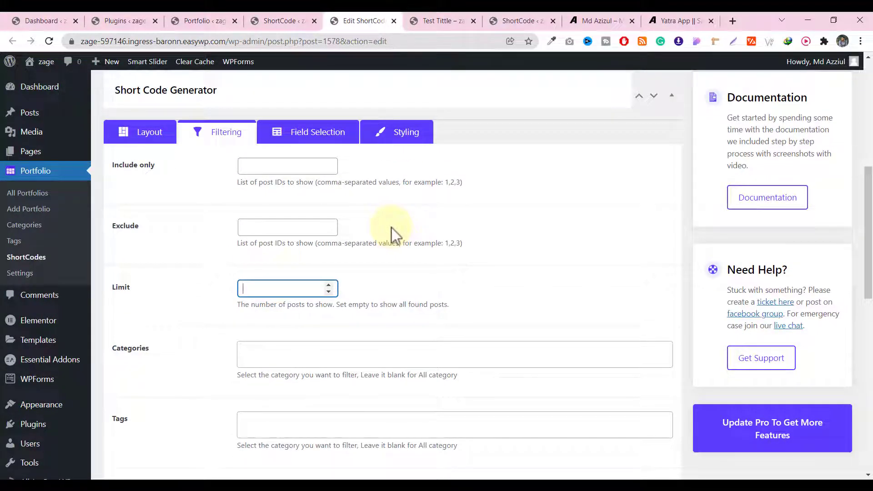
Review the duplicate shortcode's field selection and styling settings, and publish it
scroll(383, 233, up, 2)
click(332, 246)
right_click(333, 249)
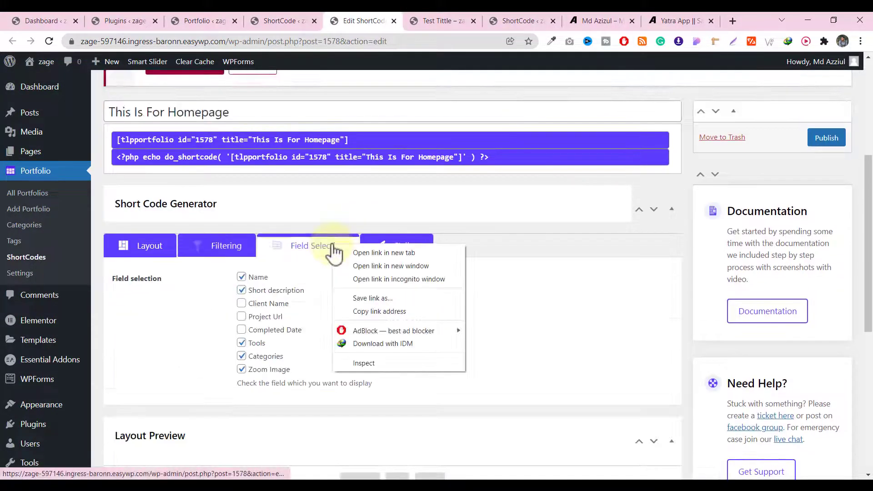
click(344, 245)
click(398, 245)
scroll(395, 247, down, 1)
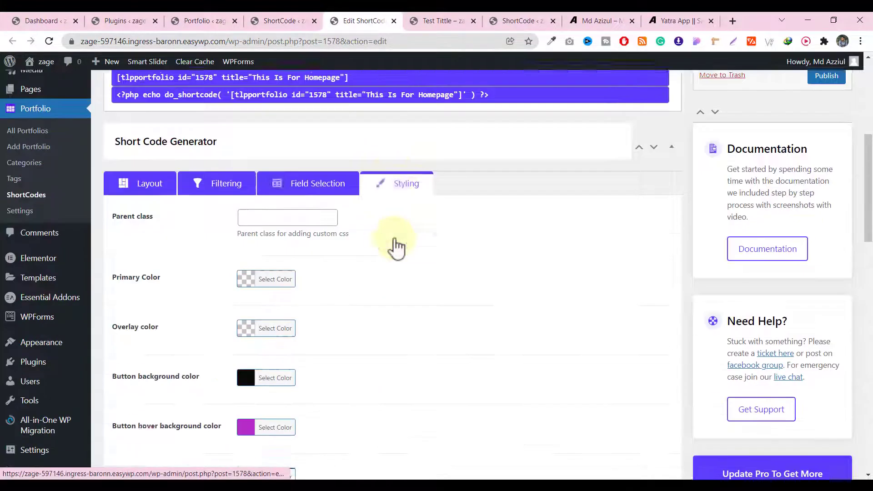
scroll(395, 247, up, 3)
click(826, 199)
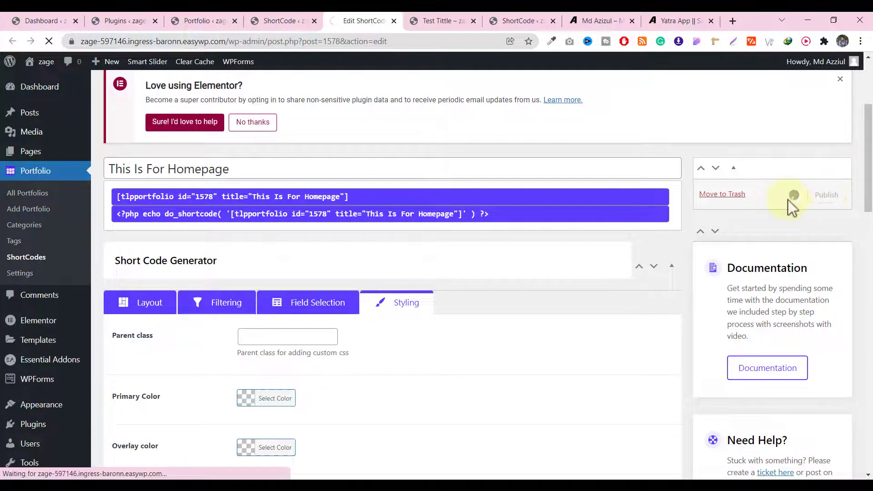
Rename the duplicate shortcode This Is For Portfolio Page, update it, and return to the shortcode list
click(40, 260)
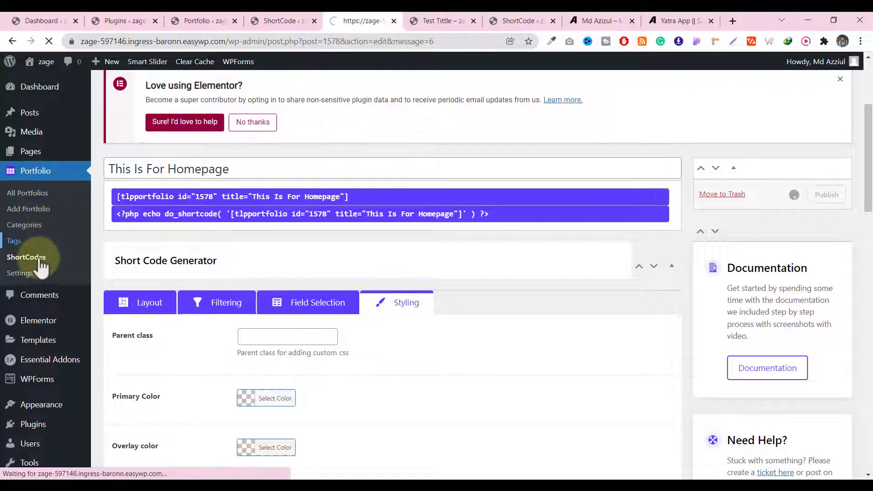
right_click(48, 263)
click(20, 257)
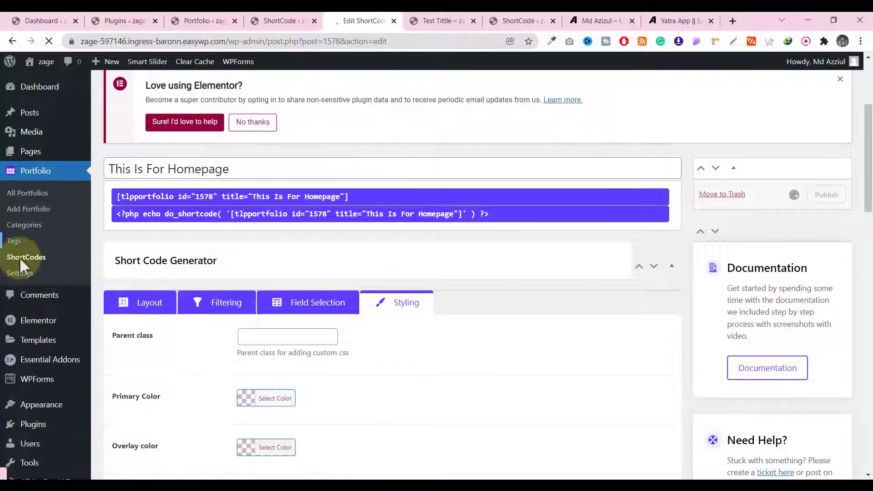
scroll(210, 250, down, 5)
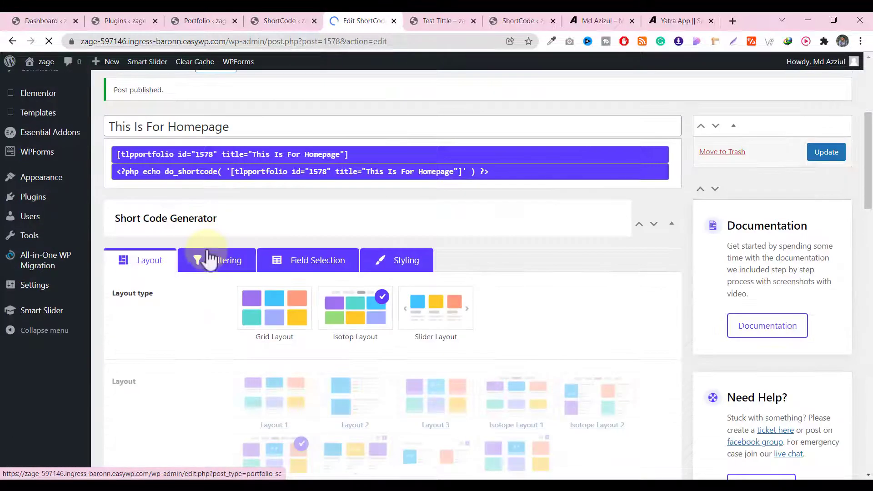
click(280, 25)
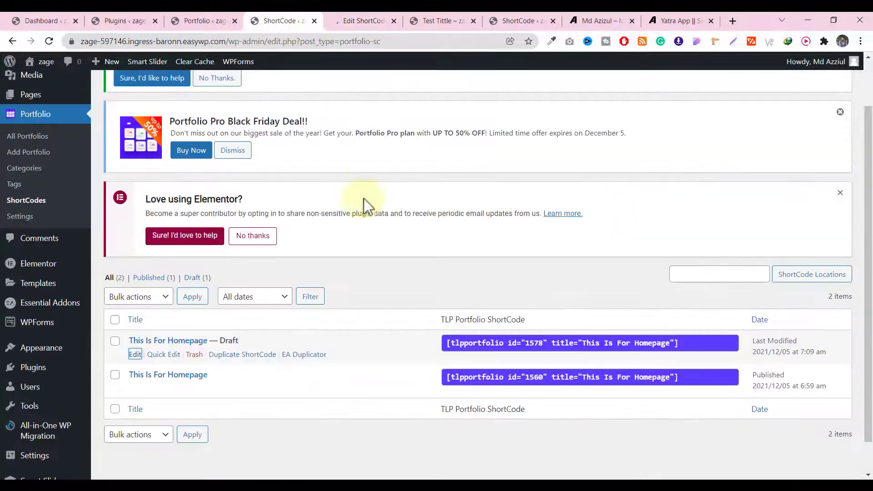
scroll(294, 206, down, 1)
scroll(294, 206, down, 1)
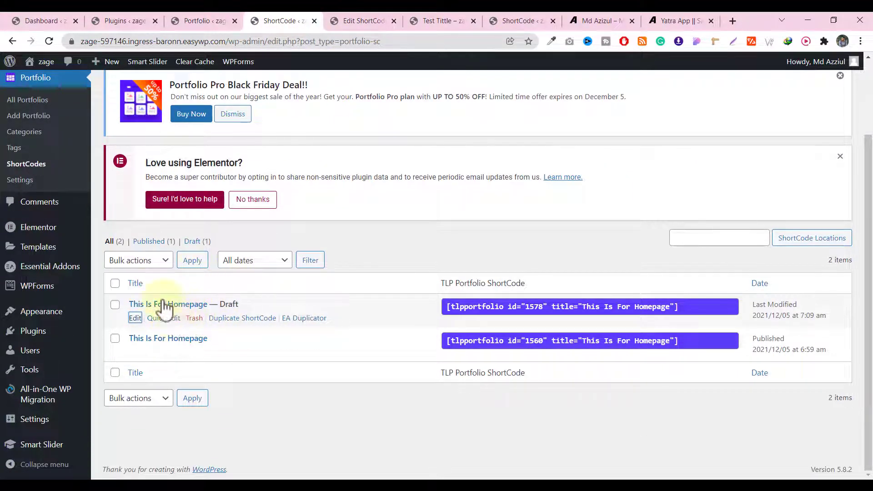
click(344, 25)
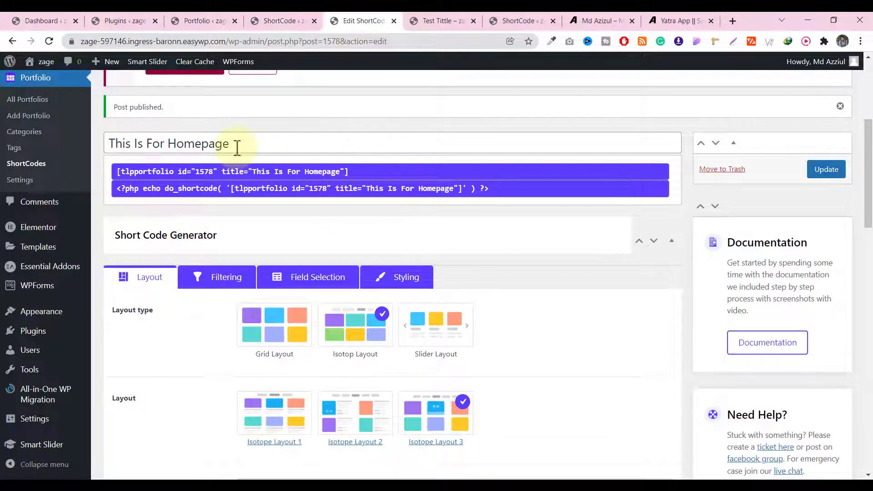
double_click(237, 147)
key(ctrl+w)
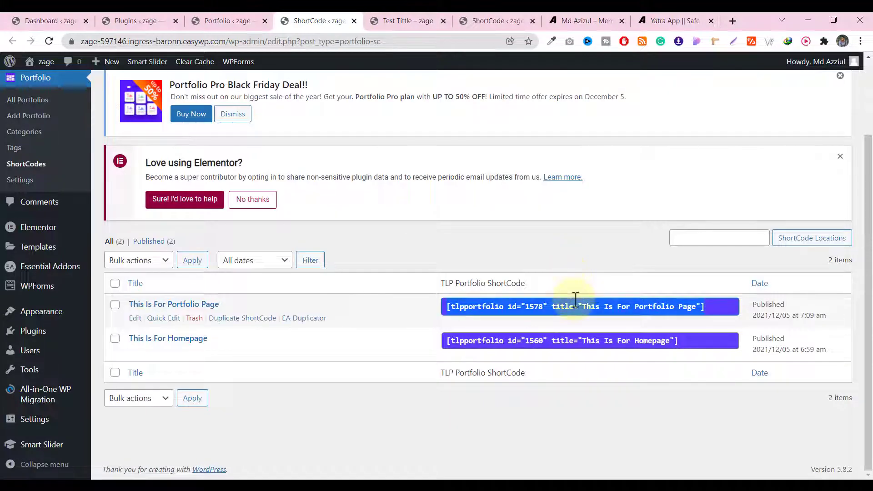
Create a new WordPress page in a separate tab and title it Portfolio
scroll(45, 182, up, 3)
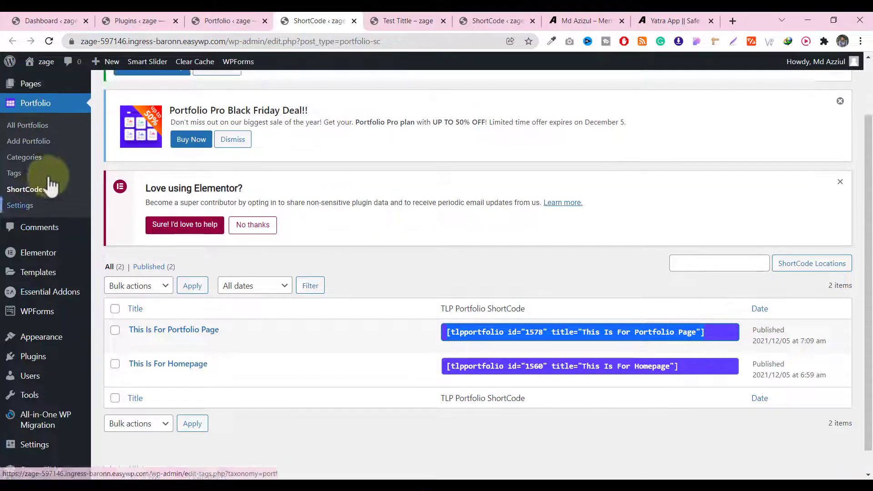
mouse_move(36, 155)
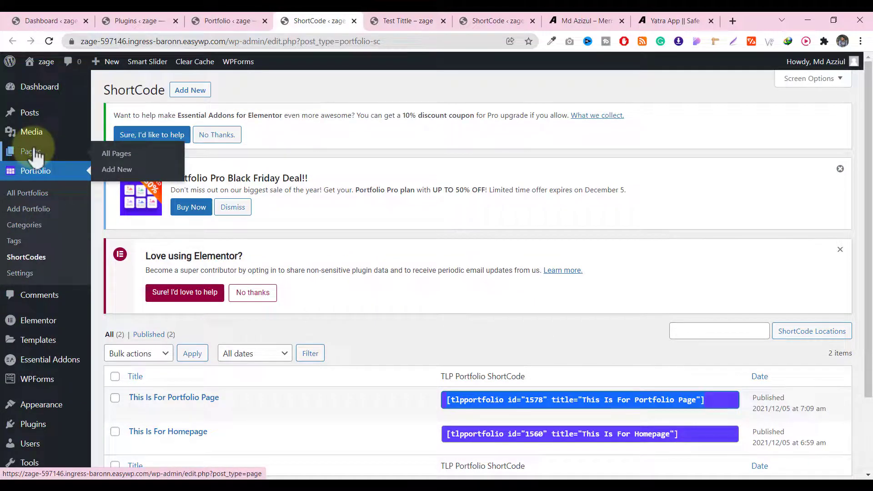
right_click(131, 169)
click(154, 174)
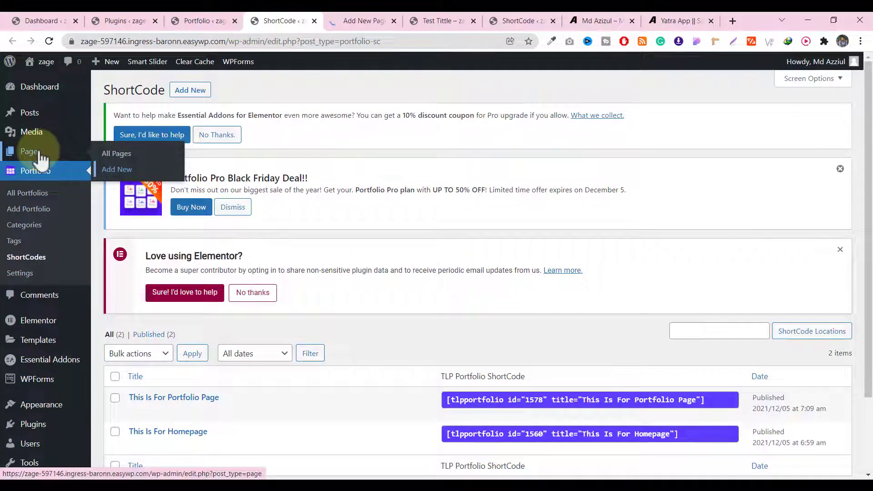
click(347, 21)
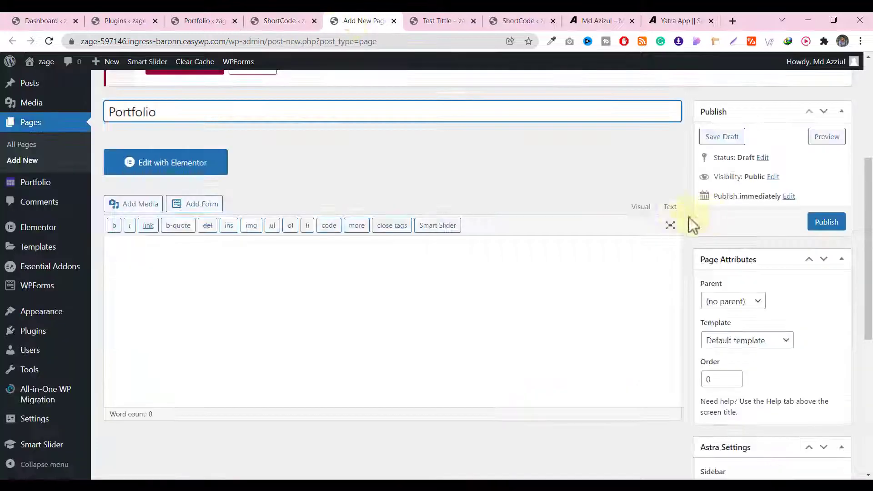
Insert the shortcode [tlpportfolio id="1578" title="This Is For Portfolio Page"] as plain text in the Portfolio page and publish it
click(670, 208)
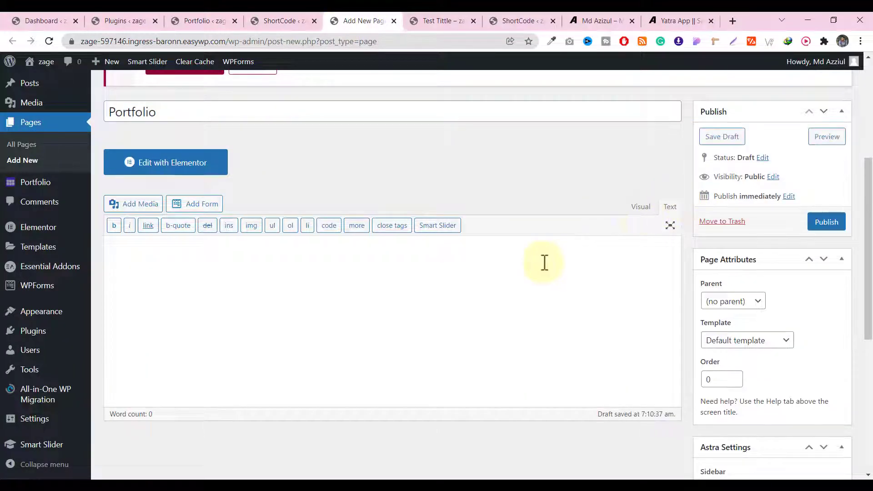
text([tlpportfolio id="1578" title="This Is For Portfolio Page"])
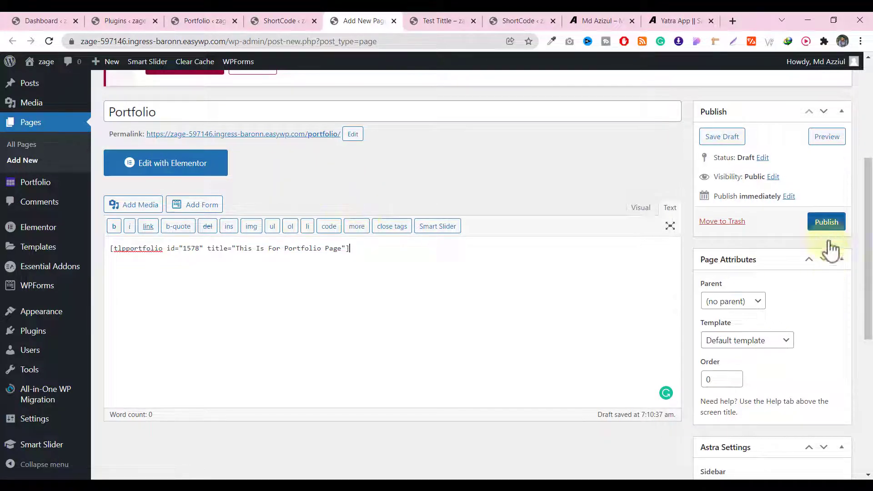
scroll(831, 249, down, 2)
scroll(792, 282, up, 5)
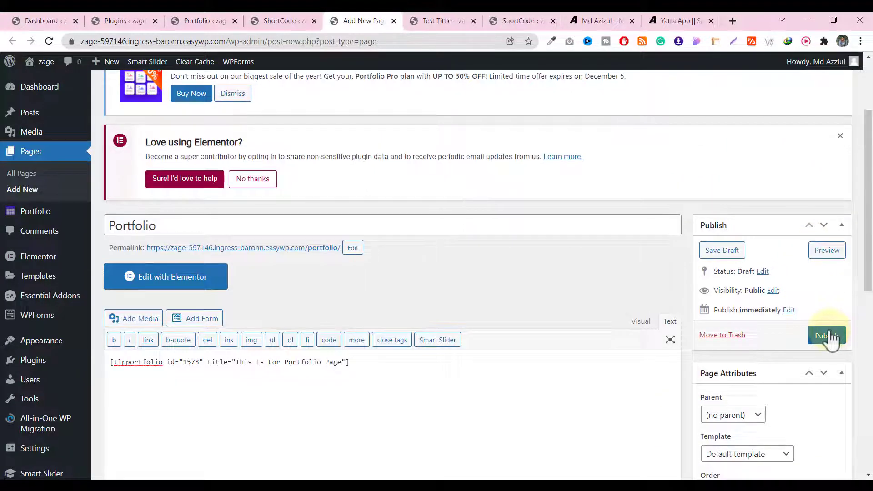
click(828, 336)
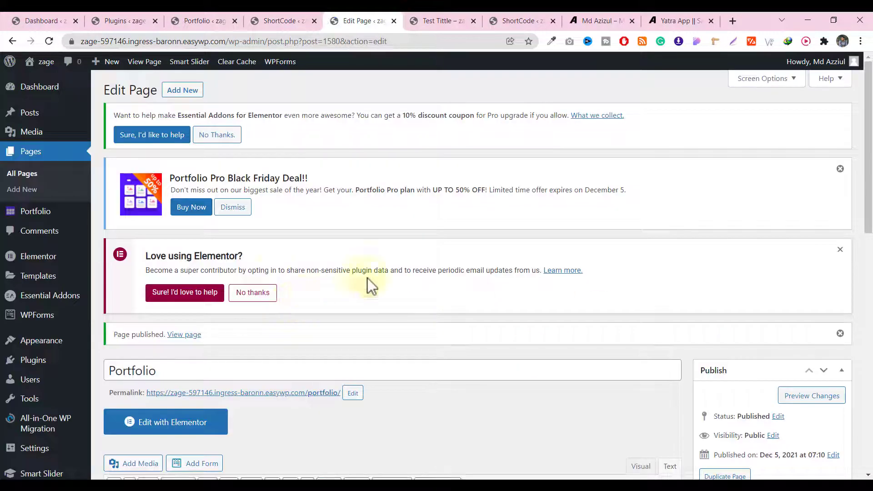
Open the published Portfolio page in a new tab and examine its category filters and portfolio items
scroll(366, 334, down, 2)
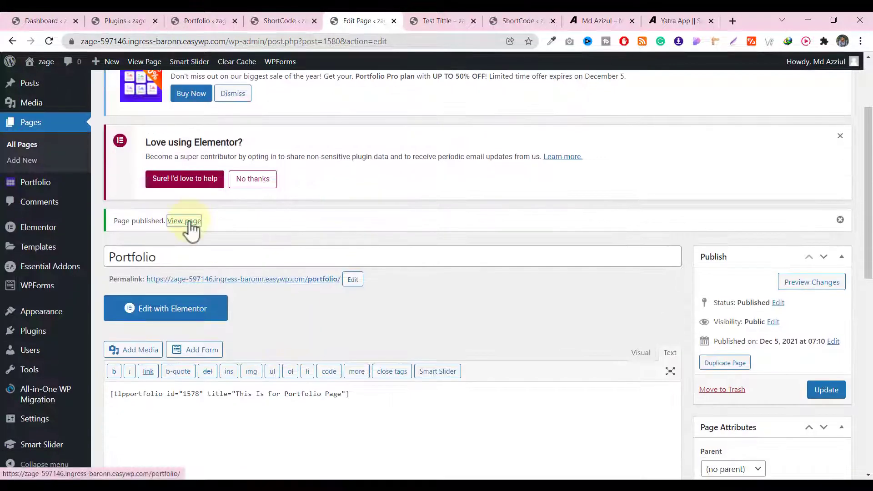
ctrl+click(203, 226)
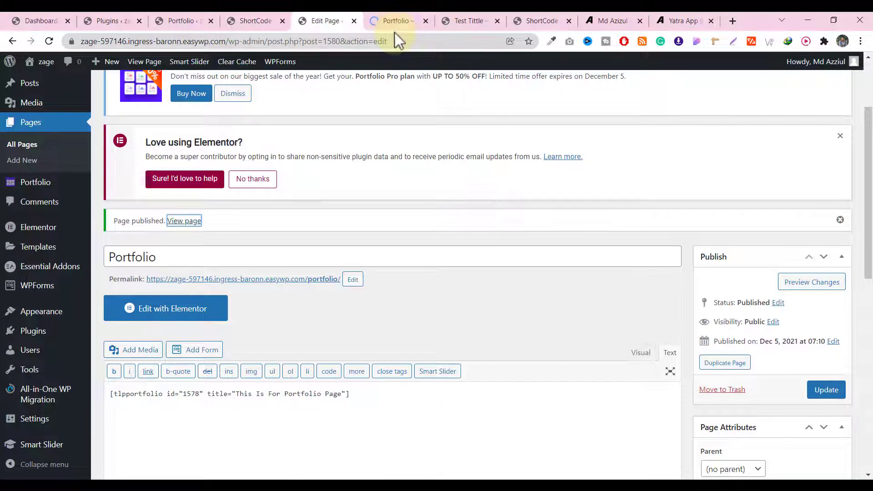
click(394, 23)
click(338, 25)
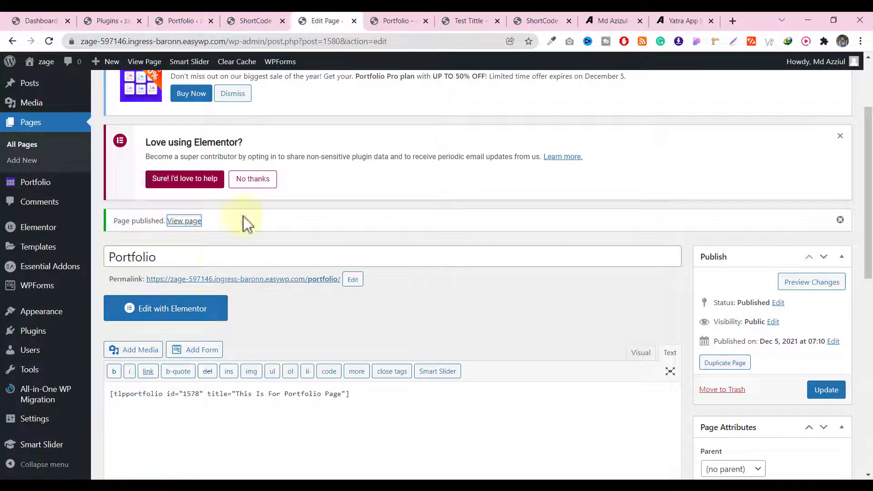
click(390, 21)
scroll(422, 191, down, 5)
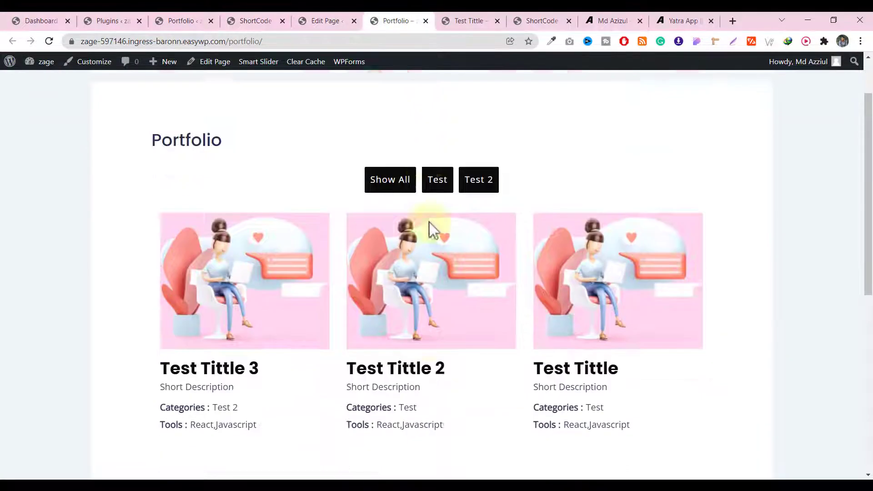
scroll(428, 219, up, 5)
scroll(439, 201, down, 2)
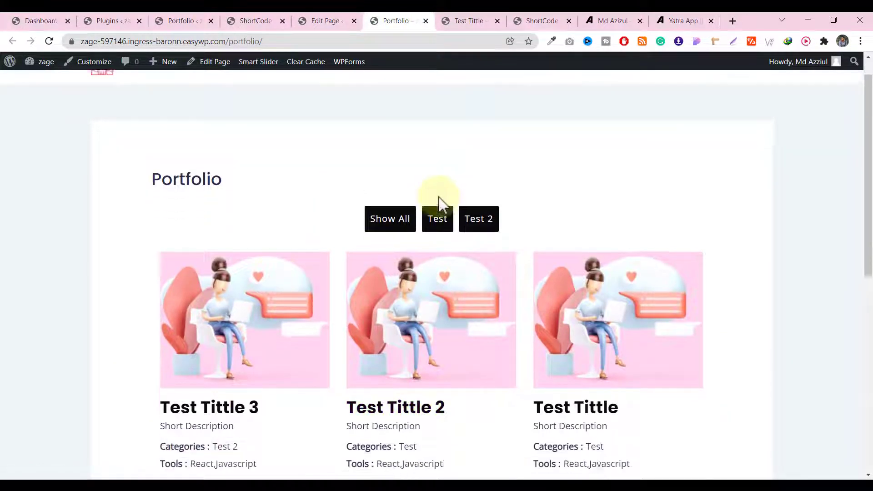
scroll(506, 264, down, 7)
scroll(507, 267, up, 7)
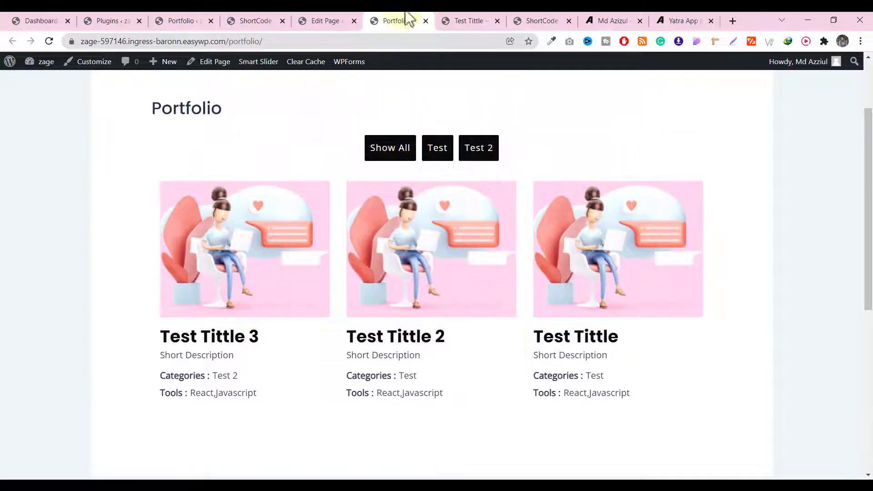
Open the Portfolio page in the Elementor editor and check the top of its public page while it loads
click(327, 23)
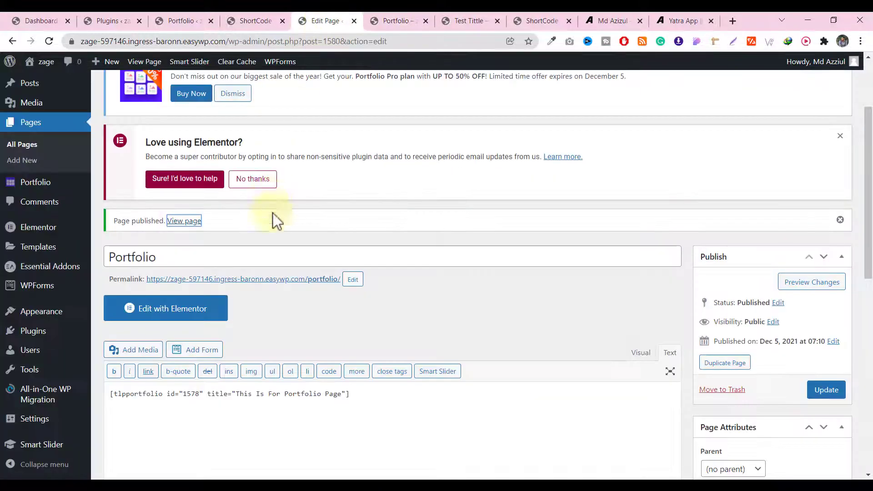
click(203, 314)
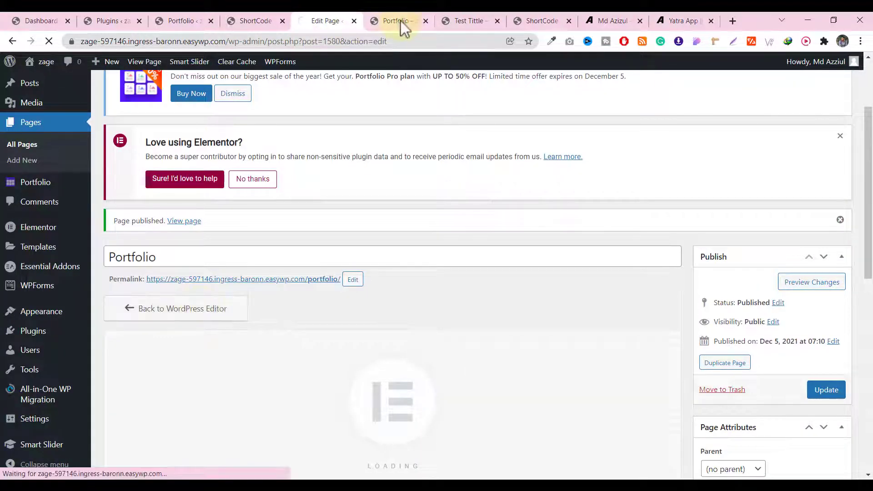
click(400, 20)
scroll(473, 198, up, 3)
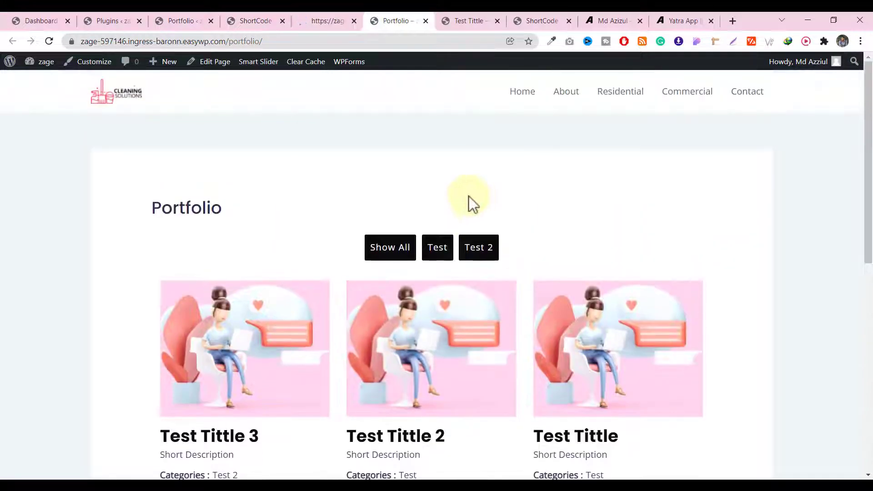